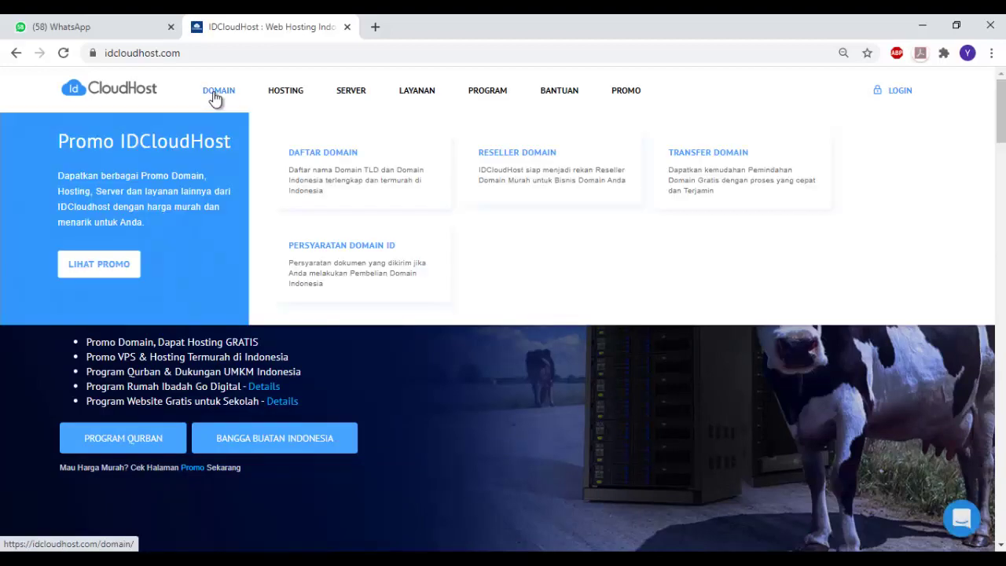
- Open the Server VPS service page of IDCloudHost
{"action": "mouse_move", "coordinate": [342, 94]}
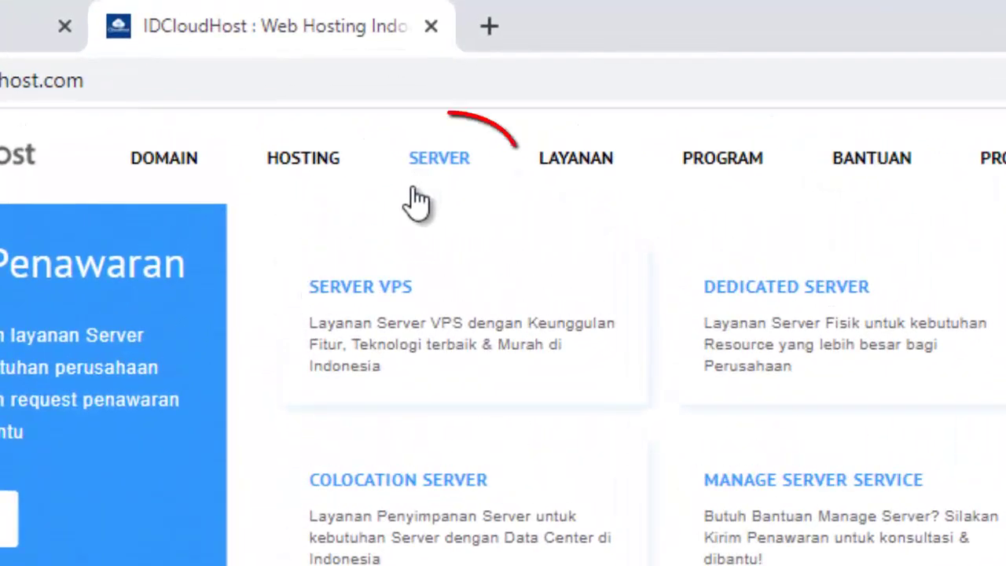
{"action": "left_click", "coordinate": [363, 297]}
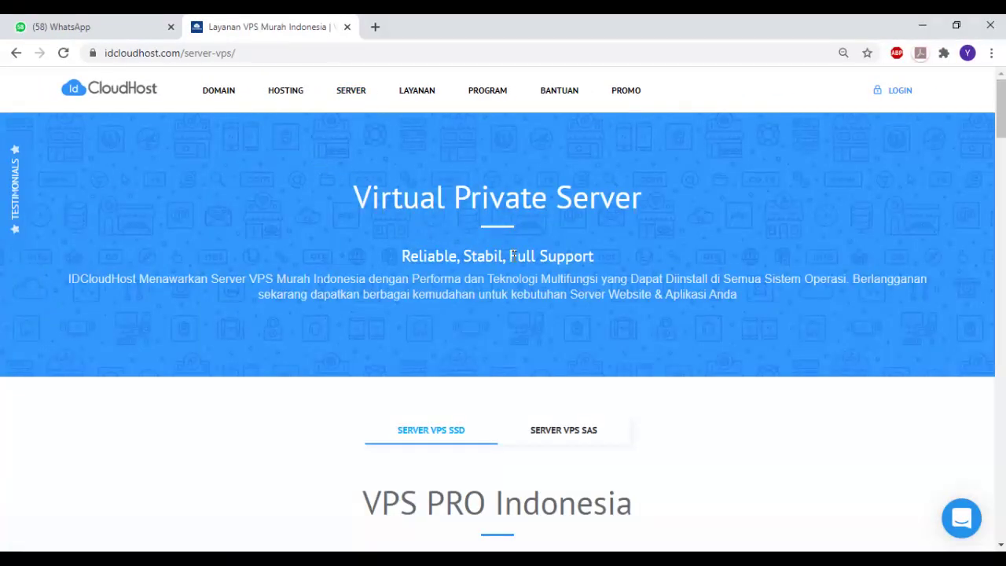
- Look through the VPS page's package options, service information and FAQ, and briefly open the support chat
{"action": "scroll", "coordinate": [513, 256], "scroll_direction": "down", "scroll_amount": 2}
{"action": "scroll", "coordinate": [514, 256], "scroll_direction": "down", "scroll_amount": 2}
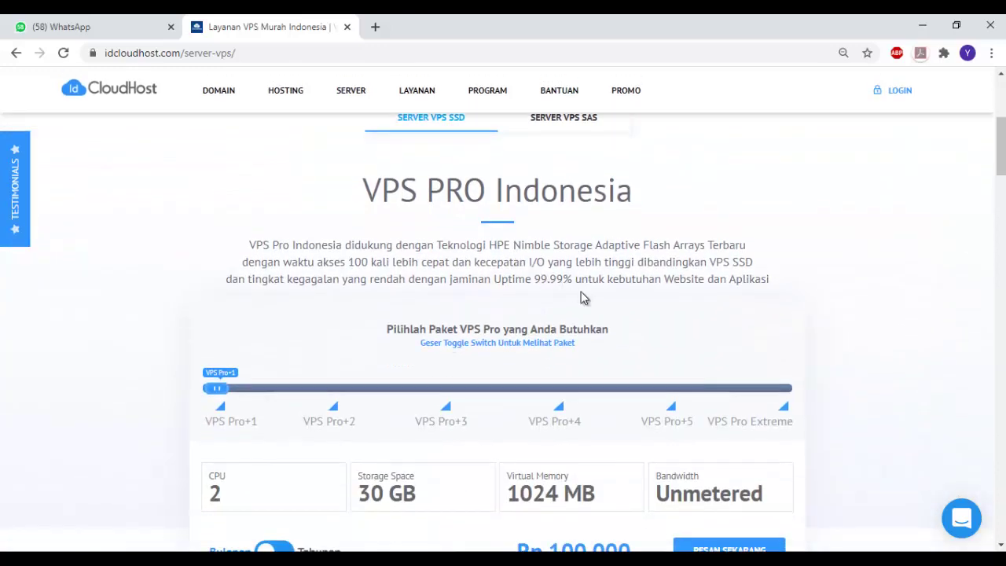
{"action": "scroll", "coordinate": [629, 297], "scroll_direction": "down", "scroll_amount": 9}
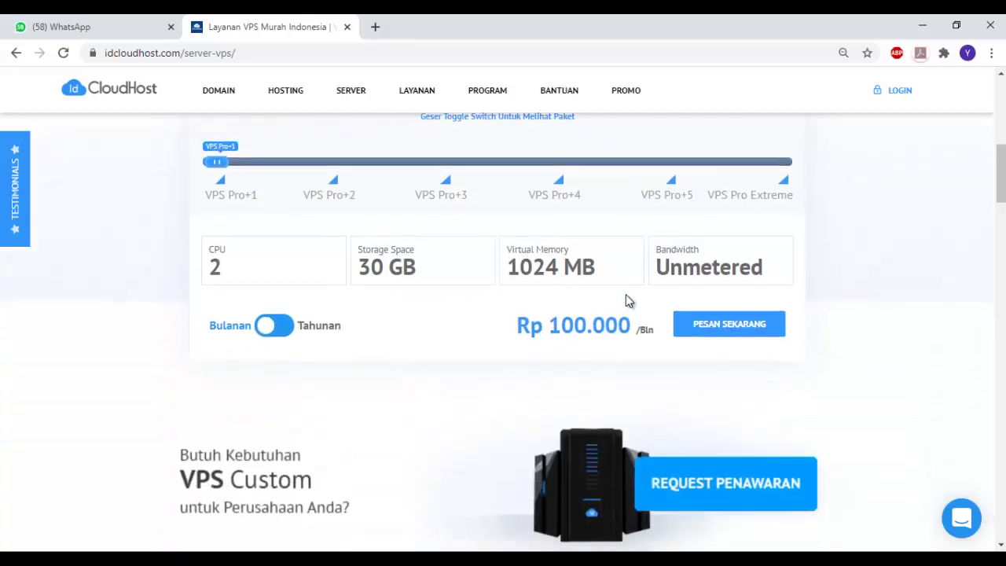
{"action": "scroll", "coordinate": [544, 310], "scroll_direction": "down", "scroll_amount": 10}
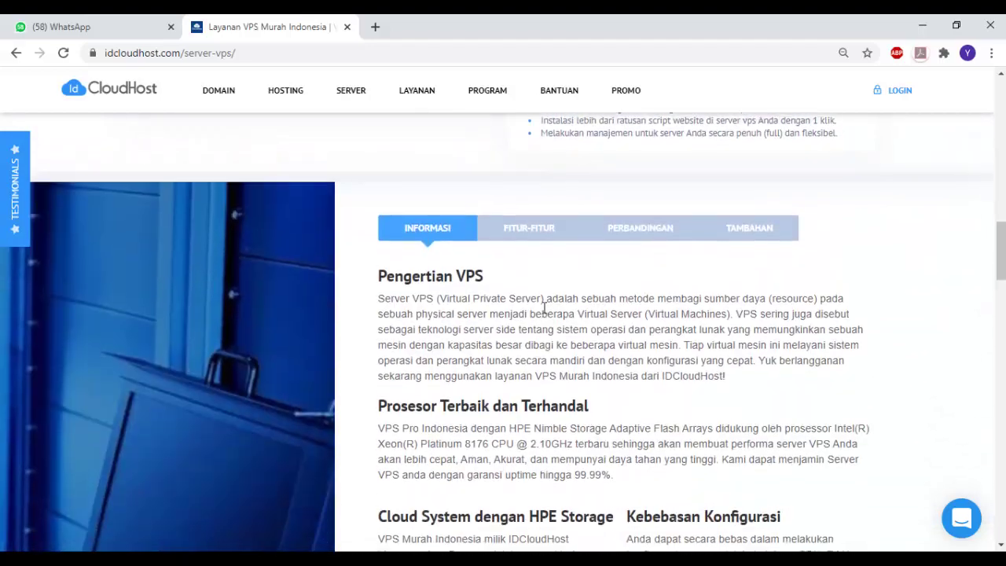
{"action": "scroll", "coordinate": [546, 313], "scroll_direction": "down", "scroll_amount": 7}
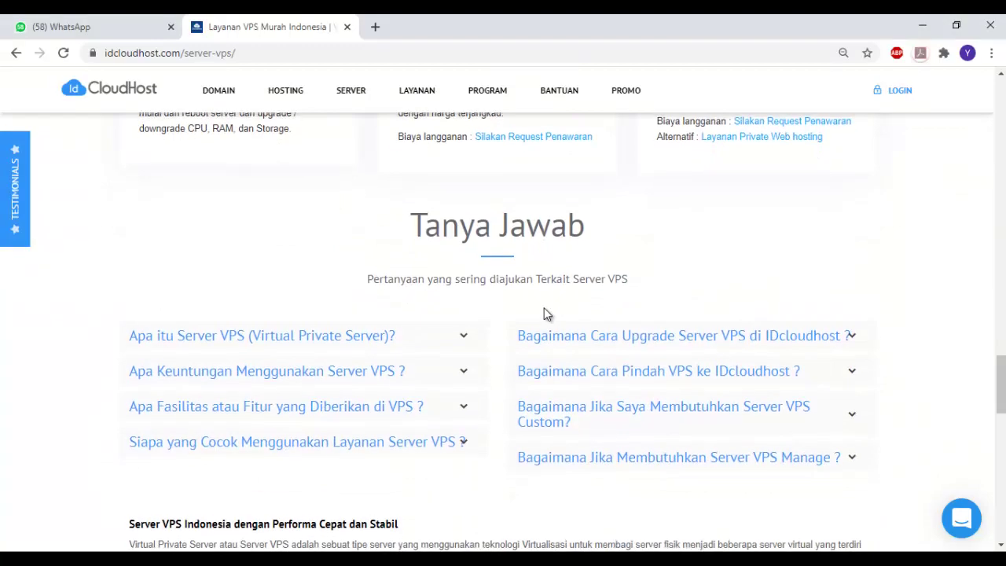
{"action": "scroll", "coordinate": [544, 307], "scroll_direction": "up", "scroll_amount": 15}
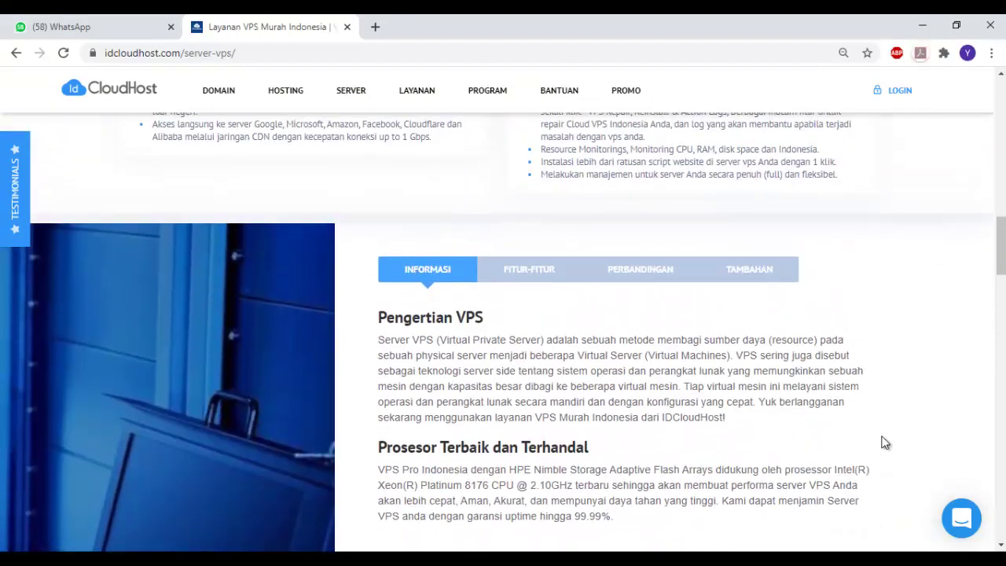
{"action": "left_click", "coordinate": [962, 519]}
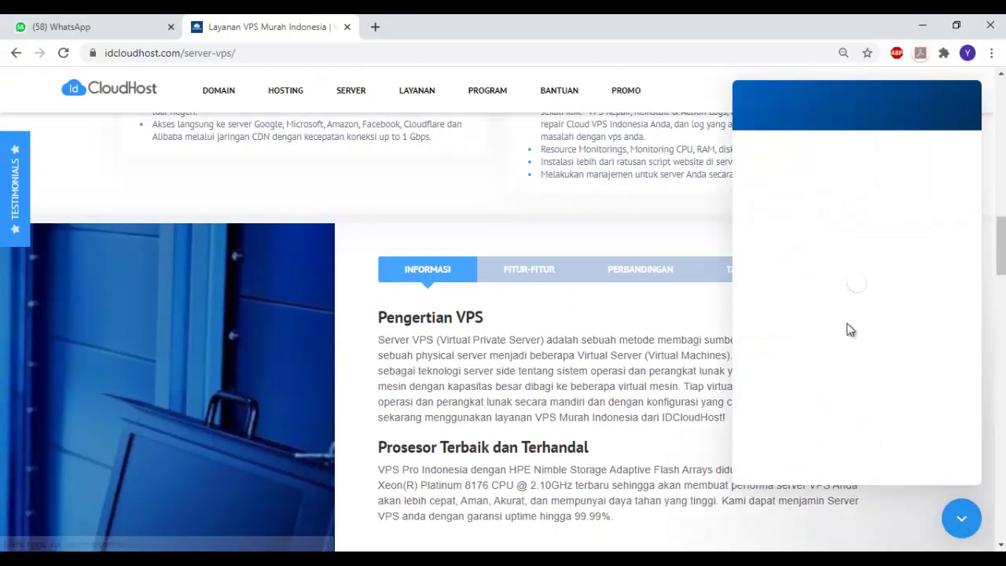
{"action": "left_click", "coordinate": [961, 517]}
{"action": "scroll", "coordinate": [570, 383], "scroll_direction": "up", "scroll_amount": 15}
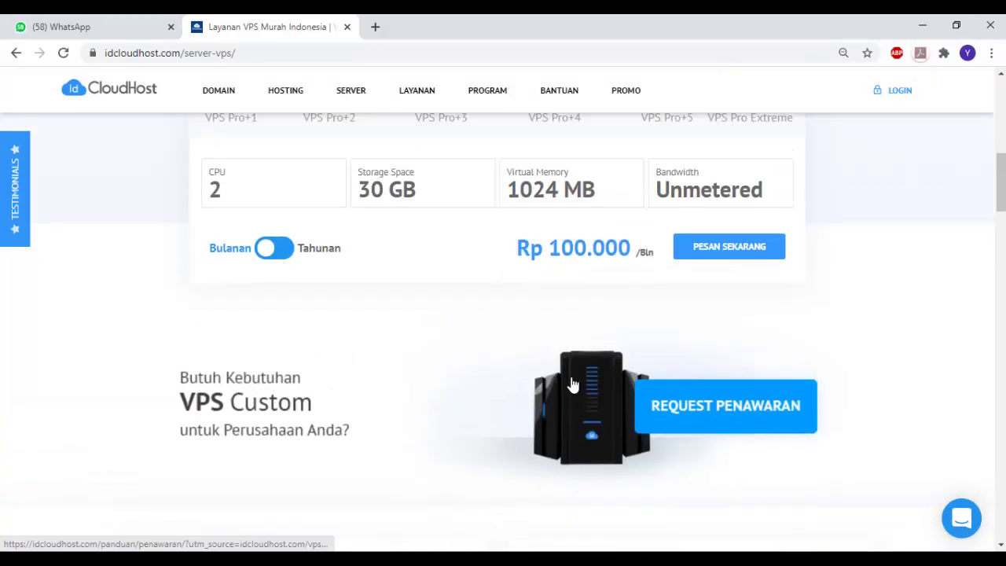
- Choose the VPS Pro+4 package with monthly pricing and place it as an order
{"action": "scroll", "coordinate": [570, 383], "scroll_direction": "down", "scroll_amount": 4}
{"action": "scroll", "coordinate": [570, 384], "scroll_direction": "down", "scroll_amount": 1}
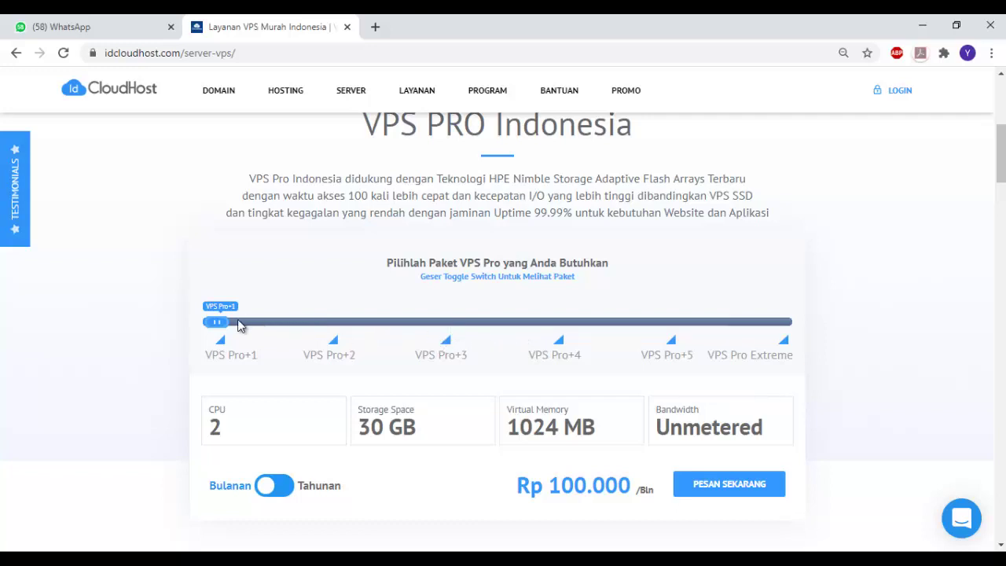
{"action": "left_click_drag", "start_coordinate": [224, 322], "coordinate": [532, 341]}
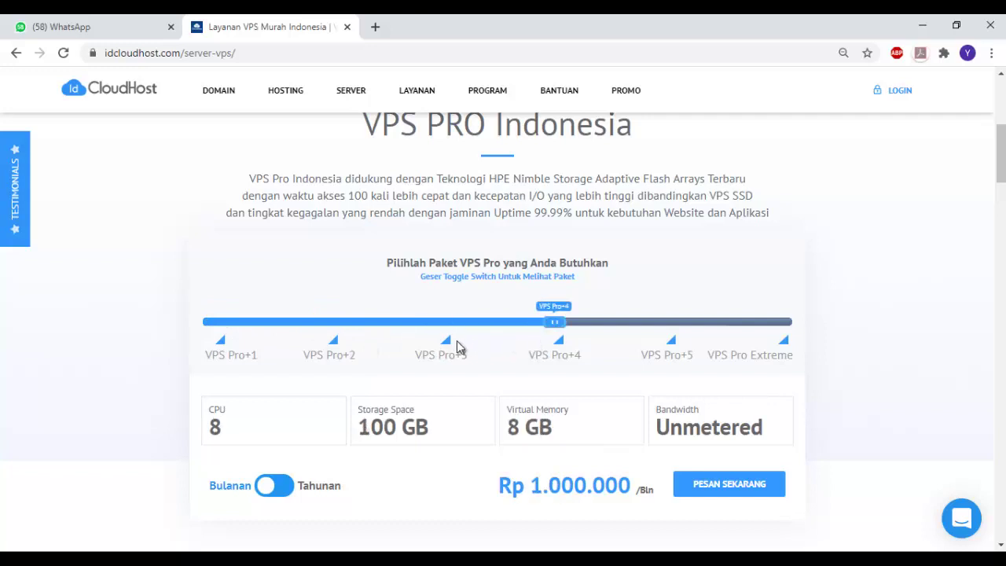
{"action": "scroll", "coordinate": [373, 303], "scroll_direction": "down", "scroll_amount": 1}
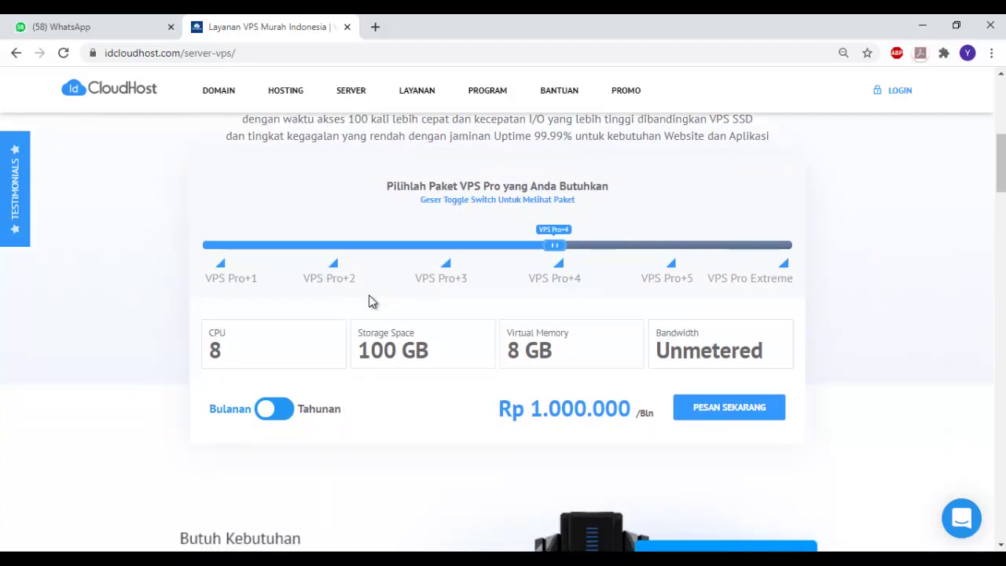
{"action": "left_click", "coordinate": [705, 417]}
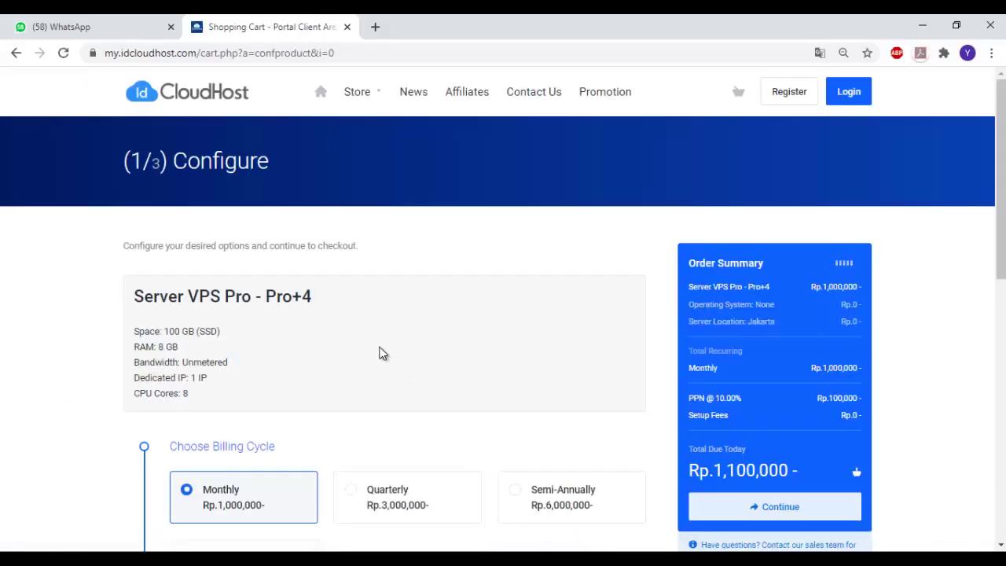
- Review the billing cycles and available operating systems, and set the server's operating system to Windows Server 2019
{"action": "scroll", "coordinate": [336, 336], "scroll_direction": "down", "scroll_amount": 1}
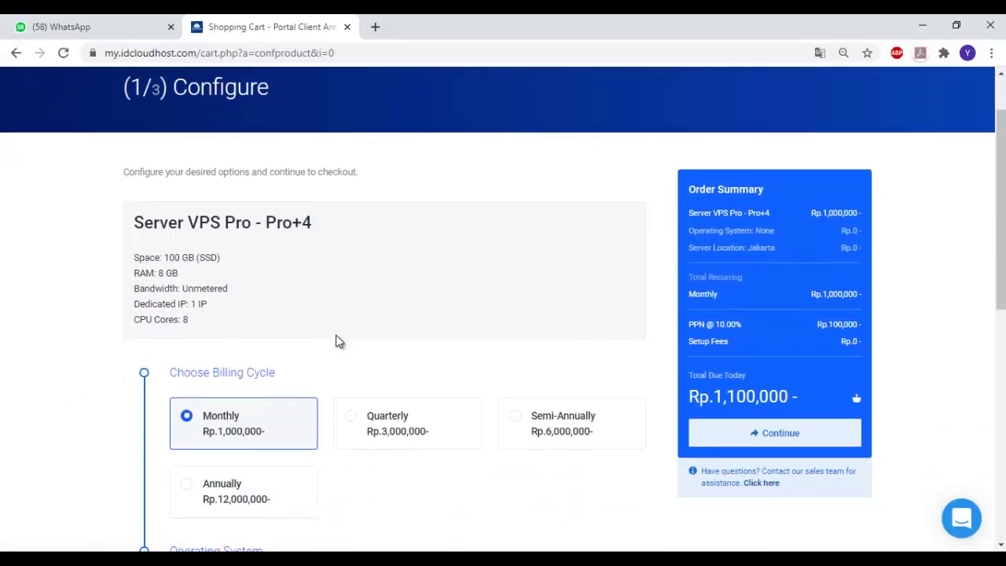
{"action": "scroll", "coordinate": [329, 273], "scroll_direction": "down", "scroll_amount": 2}
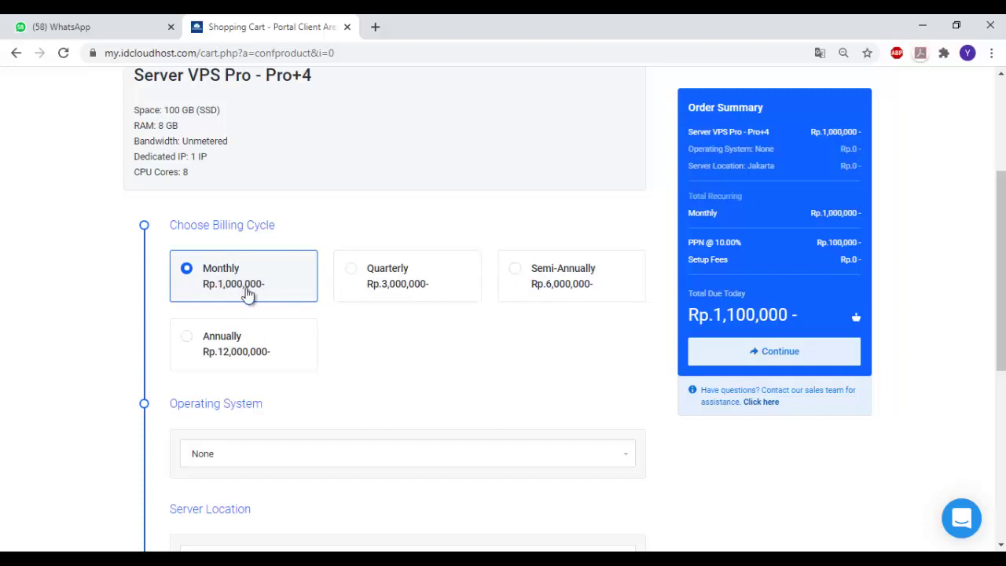
{"action": "scroll", "coordinate": [396, 386], "scroll_direction": "down", "scroll_amount": 2}
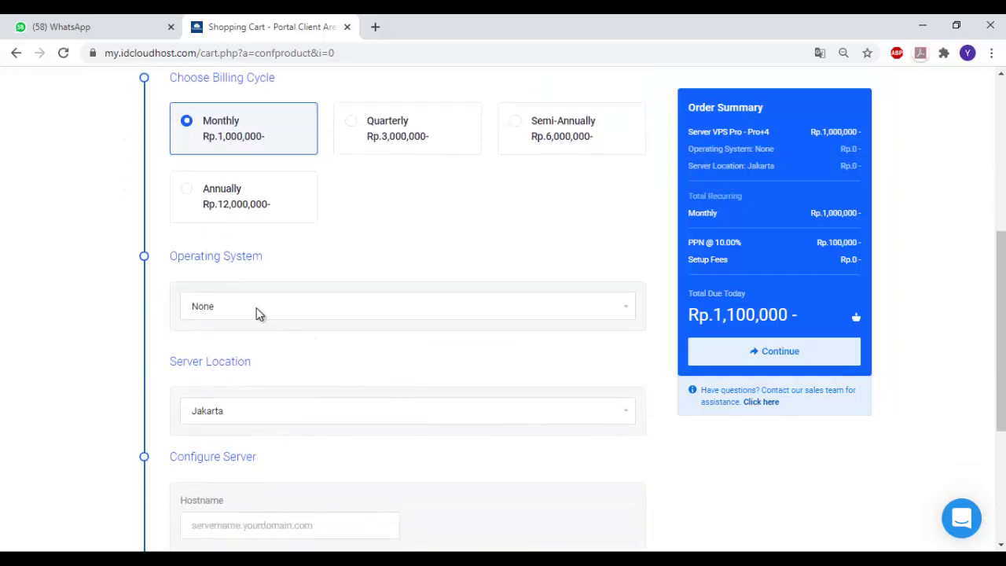
{"action": "scroll", "coordinate": [346, 272], "scroll_direction": "down", "scroll_amount": 1}
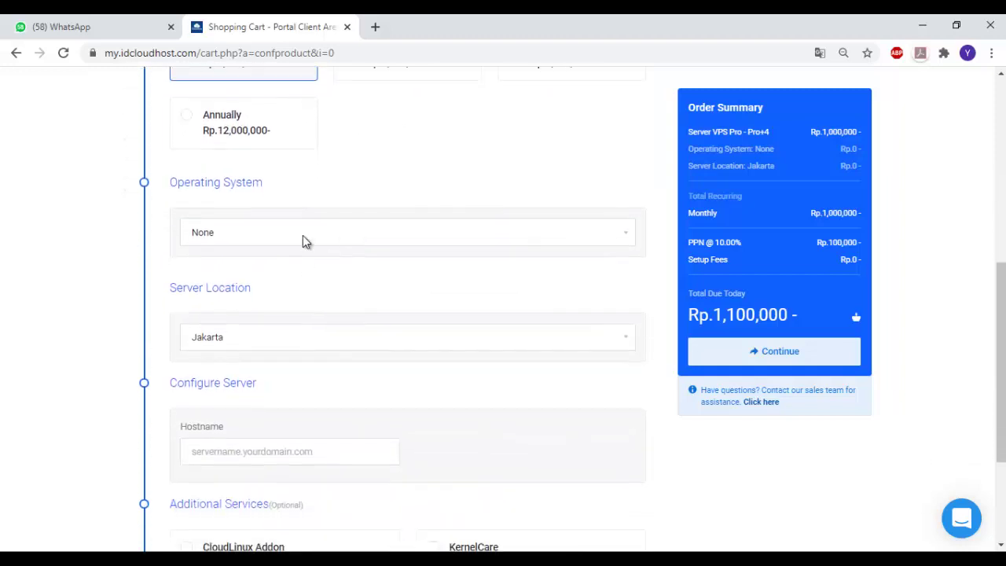
{"action": "left_click", "coordinate": [302, 235]}
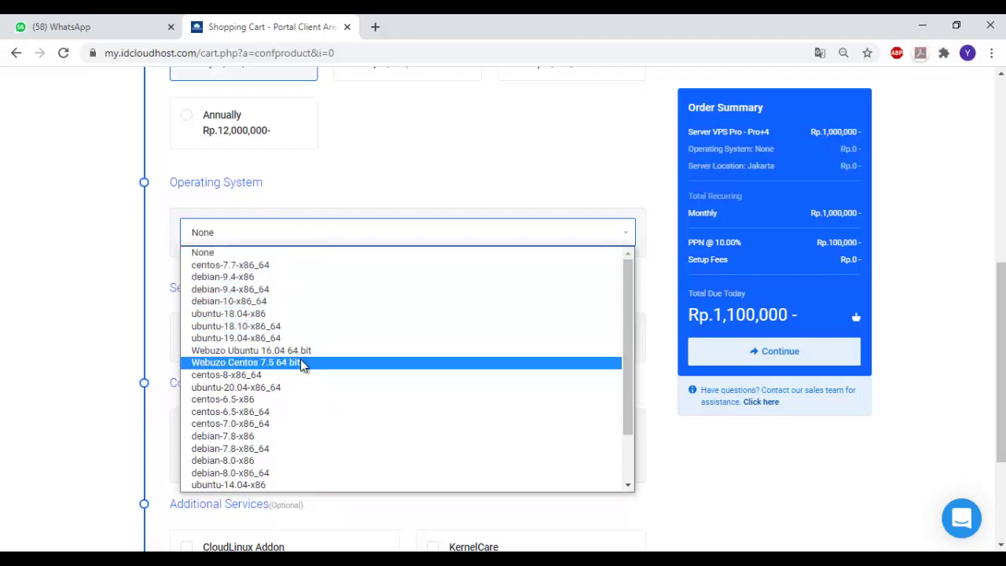
{"action": "scroll", "coordinate": [301, 359], "scroll_direction": "down", "scroll_amount": 2}
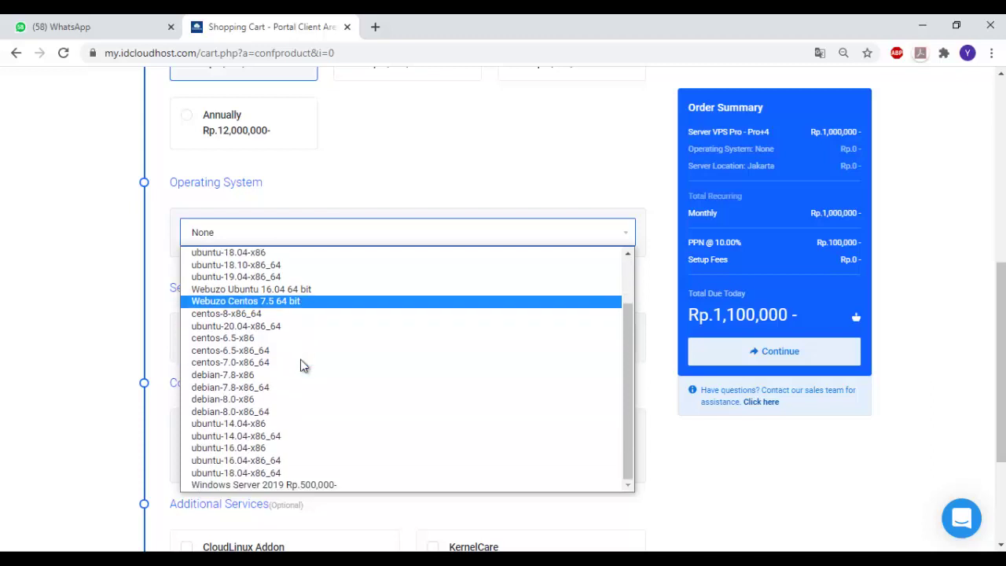
{"action": "scroll", "coordinate": [300, 359], "scroll_direction": "up", "scroll_amount": 2}
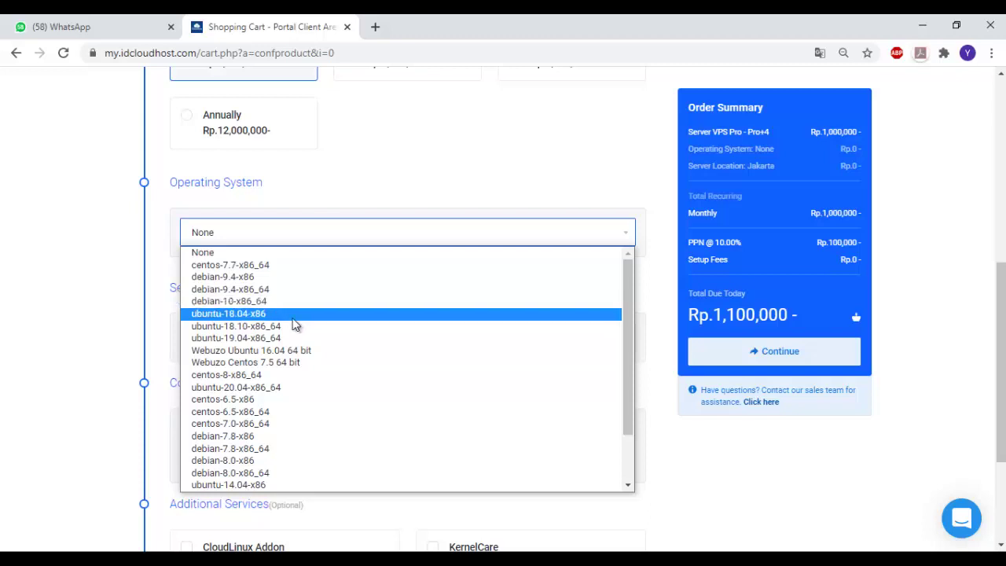
{"action": "scroll", "coordinate": [307, 334], "scroll_direction": "down", "scroll_amount": 2}
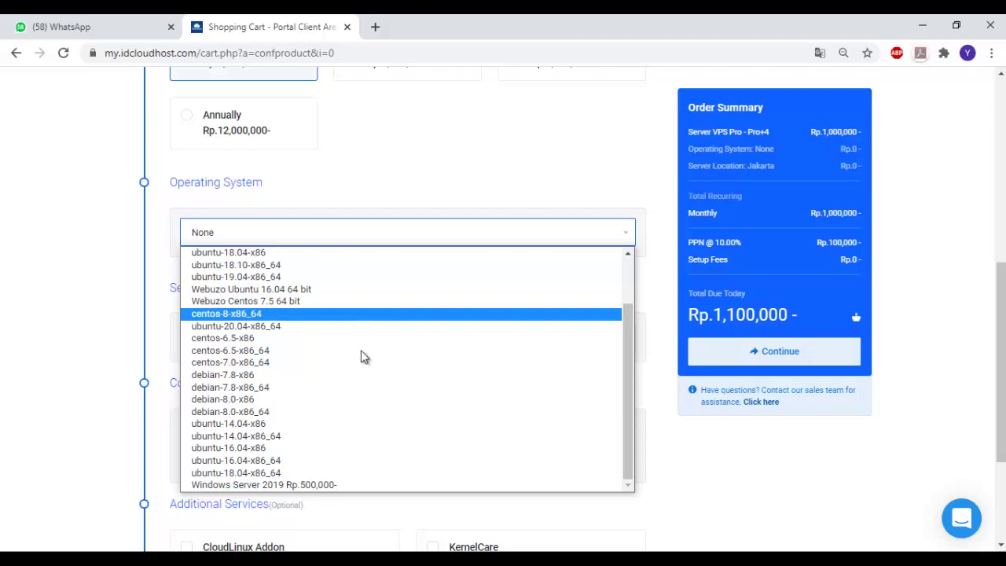
{"action": "left_click", "coordinate": [321, 487]}
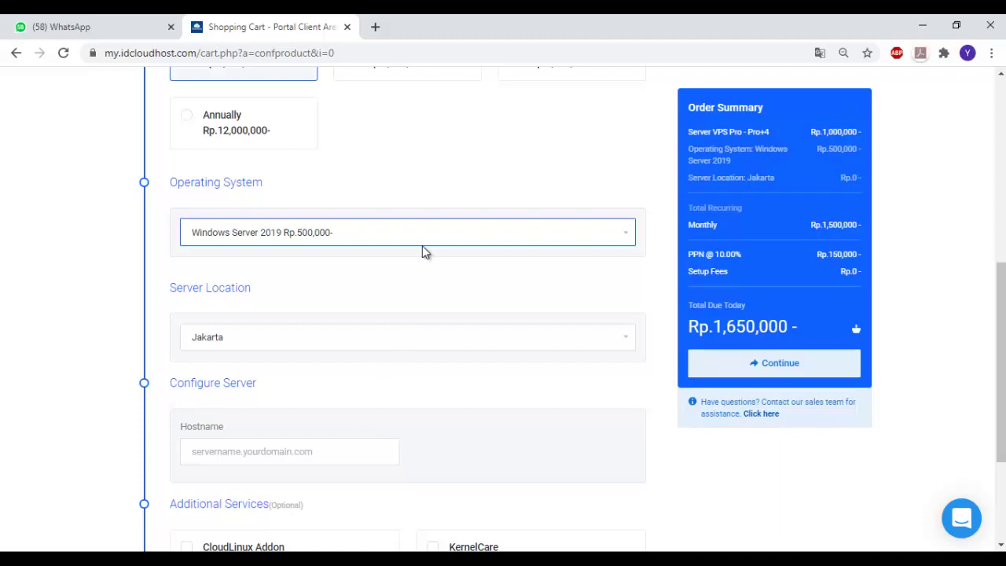
- Enter man1pkp as the server's hostname
{"action": "scroll", "coordinate": [389, 246], "scroll_direction": "down", "scroll_amount": 2}
{"action": "scroll", "coordinate": [391, 249], "scroll_direction": "down", "scroll_amount": 1}
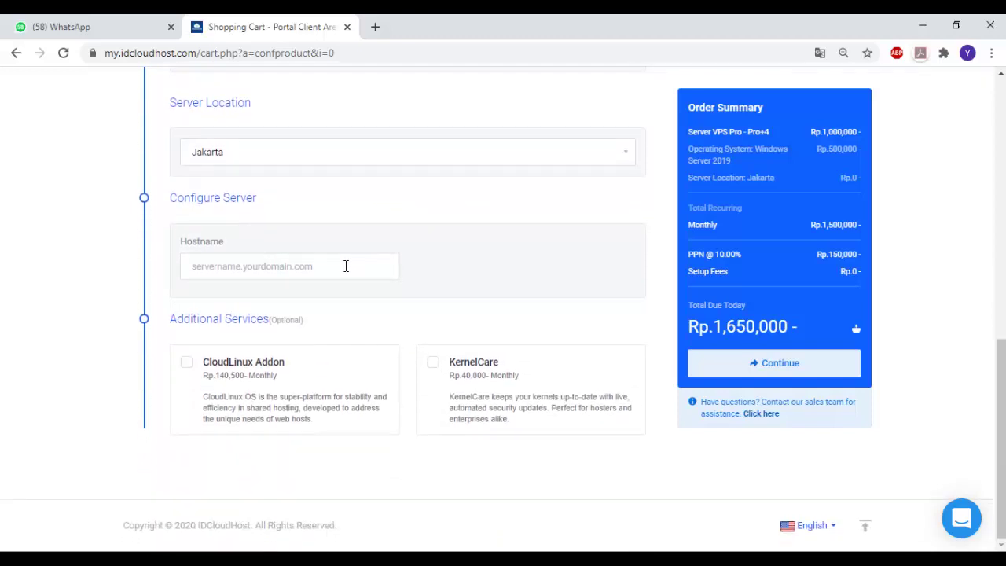
{"action": "left_click", "coordinate": [346, 266]}
{"action": "left_click", "coordinate": [337, 302]}
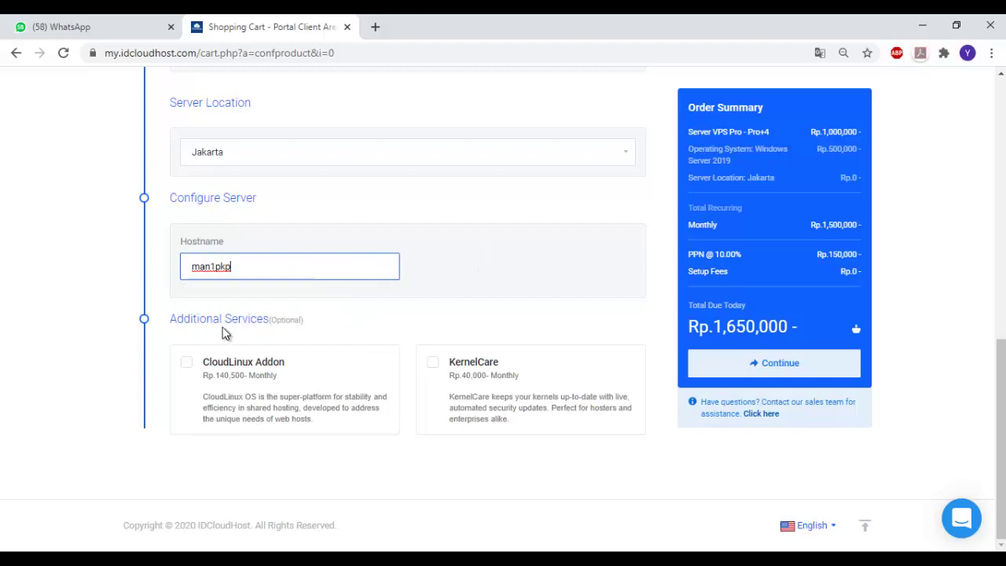
- Try adding the optional CloudLinux Addon and KernelCare services, and deselect both again
{"action": "left_click", "coordinate": [188, 366]}
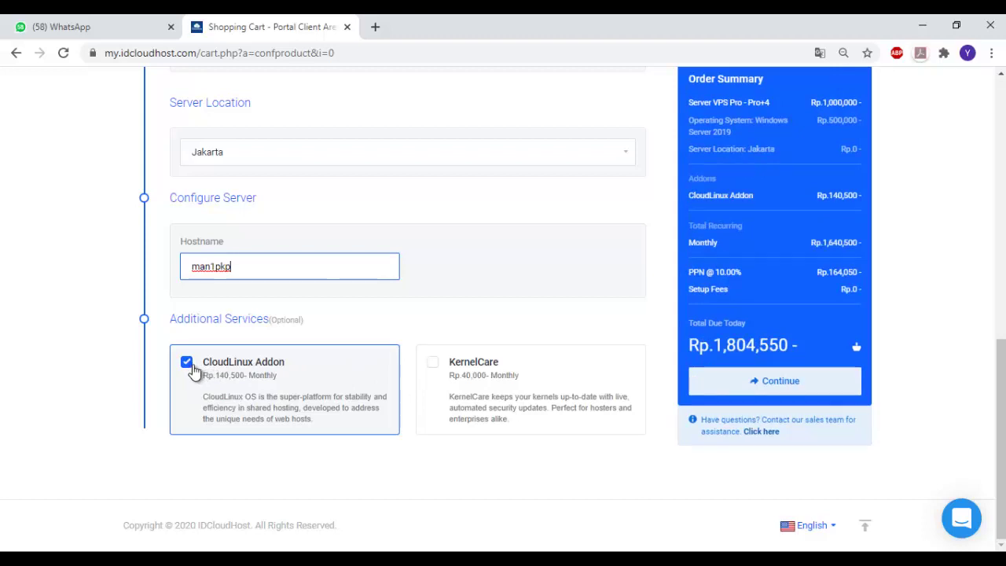
{"action": "left_click", "coordinate": [434, 366]}
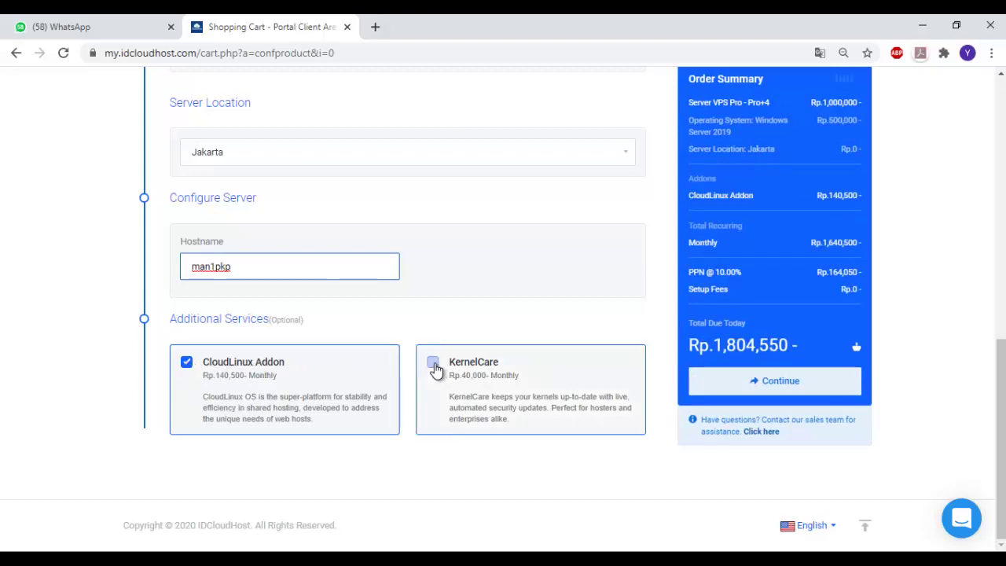
{"action": "left_click", "coordinate": [434, 366]}
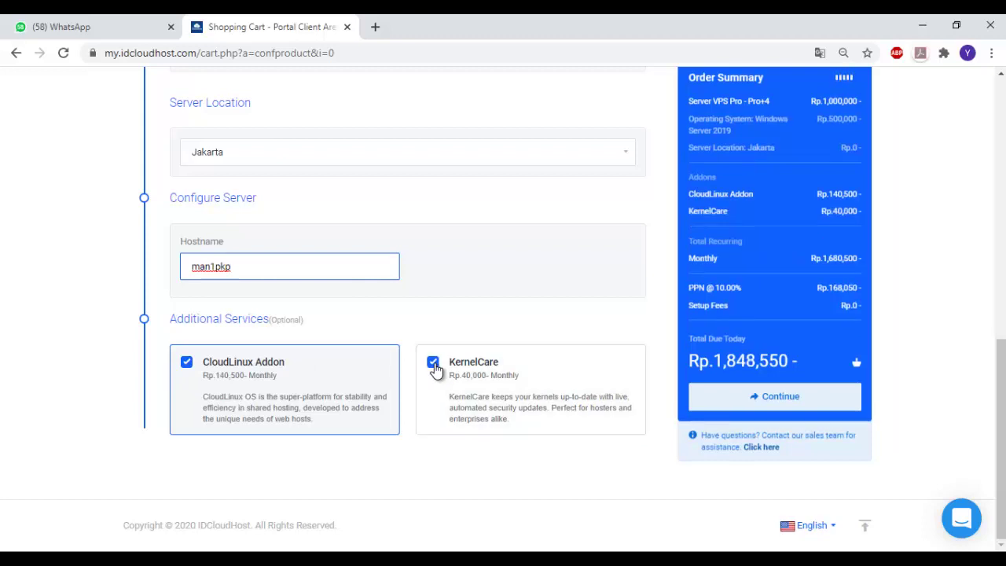
{"action": "left_click", "coordinate": [218, 367]}
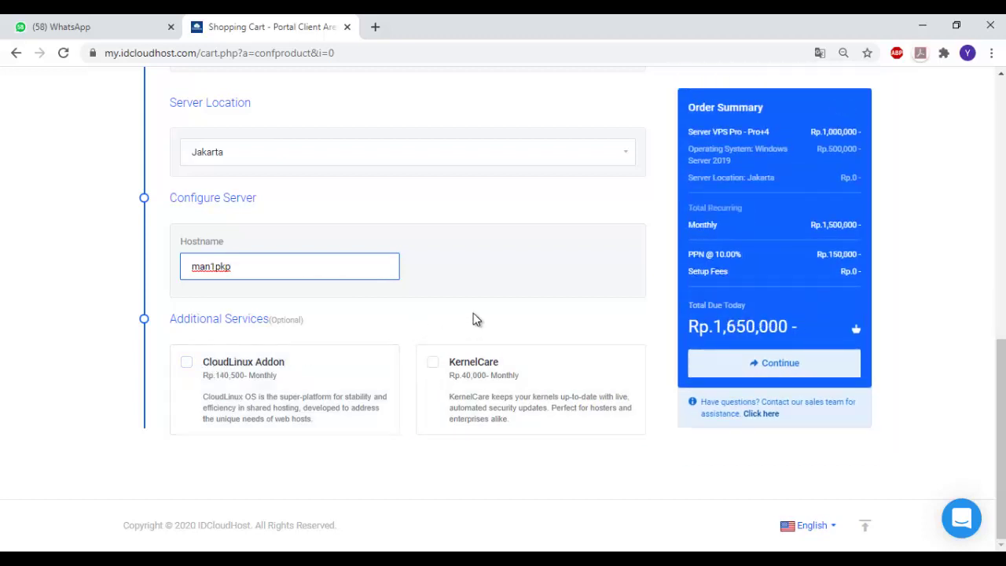
- Continue the configured order to the review and checkout page and keep IDR as the currency
{"action": "left_click", "coordinate": [773, 363]}
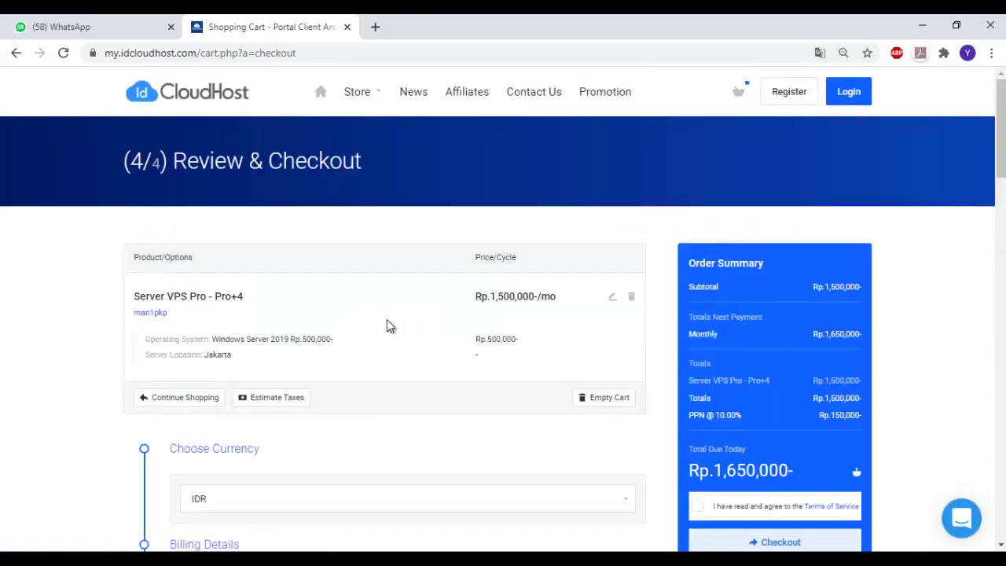
{"action": "scroll", "coordinate": [384, 320], "scroll_direction": "down", "scroll_amount": 2}
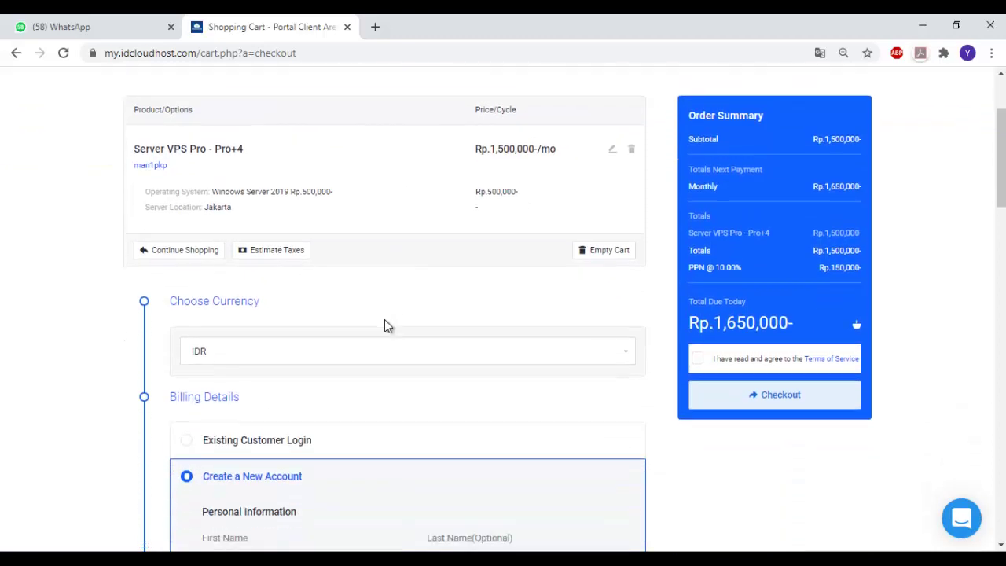
{"action": "scroll", "coordinate": [384, 320], "scroll_direction": "down", "scroll_amount": 1}
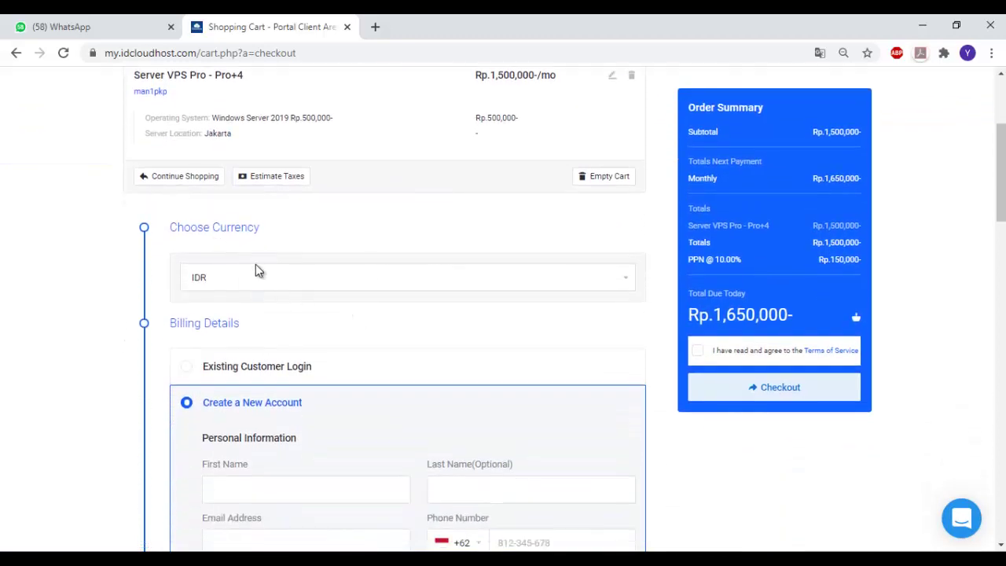
{"action": "scroll", "coordinate": [257, 268], "scroll_direction": "down", "scroll_amount": 1}
{"action": "left_click", "coordinate": [246, 206]}
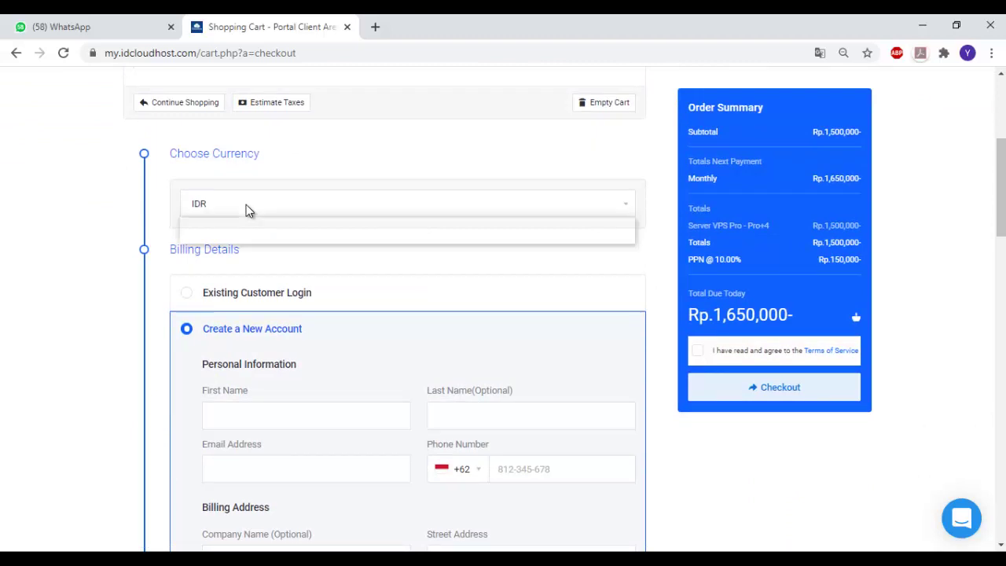
{"action": "left_click", "coordinate": [252, 221]}
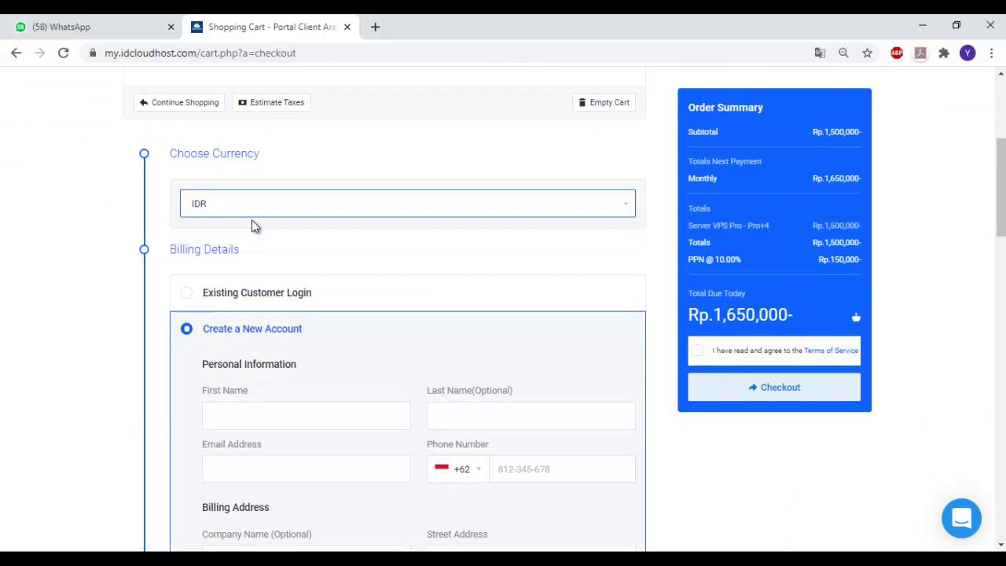
- Examine the personal, billing address, additional information and password fields required for creating a new customer account
{"action": "scroll", "coordinate": [349, 297], "scroll_direction": "down", "scroll_amount": 2}
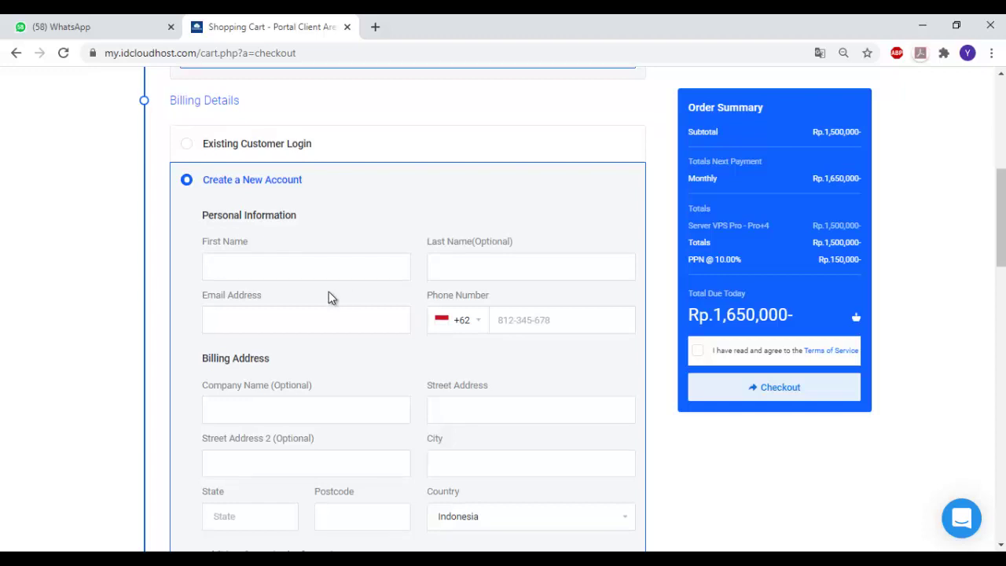
{"action": "scroll", "coordinate": [328, 296], "scroll_direction": "down", "scroll_amount": 1}
{"action": "left_click", "coordinate": [276, 196]}
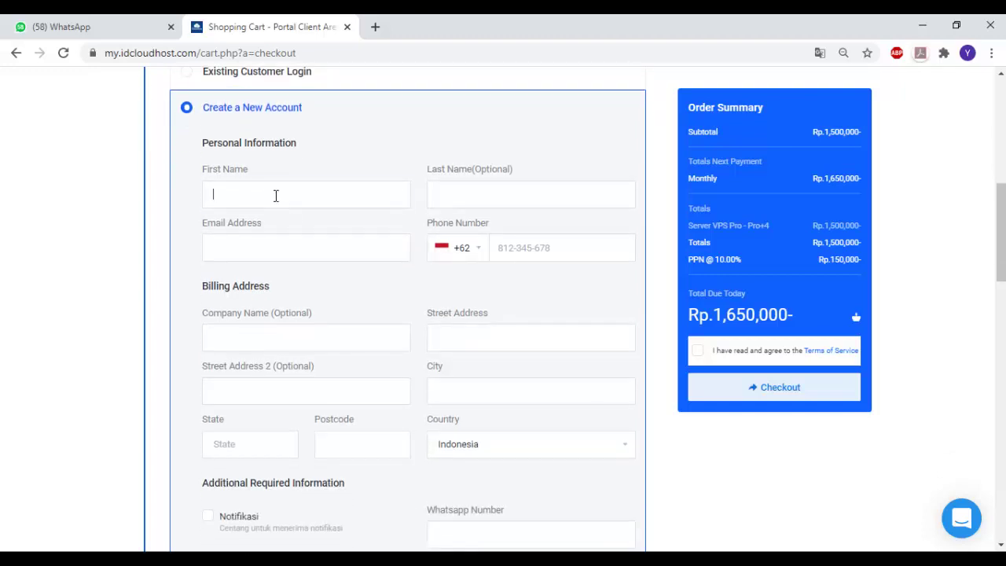
{"action": "left_click", "coordinate": [466, 191]}
{"action": "left_click", "coordinate": [236, 244]}
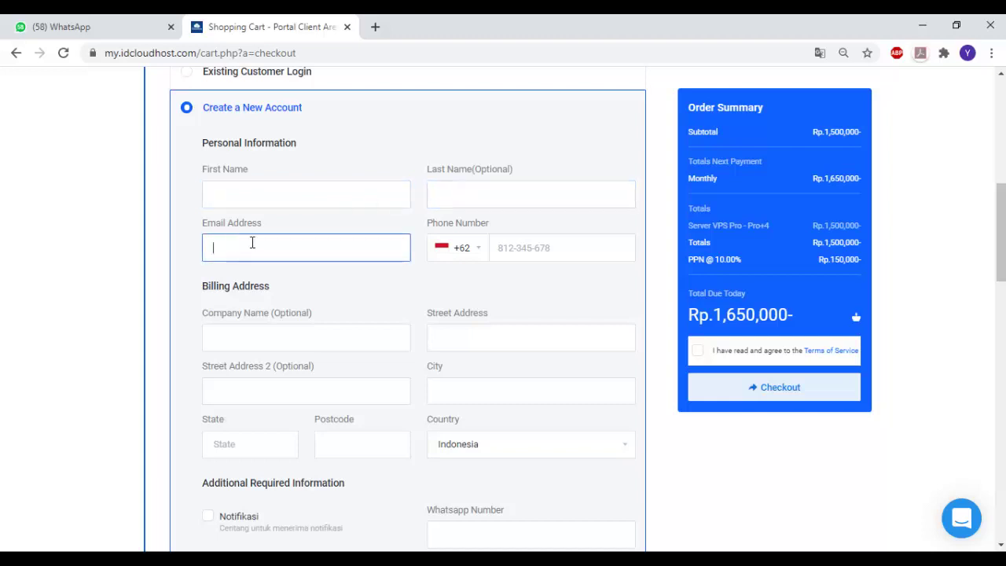
{"action": "left_click", "coordinate": [285, 345]}
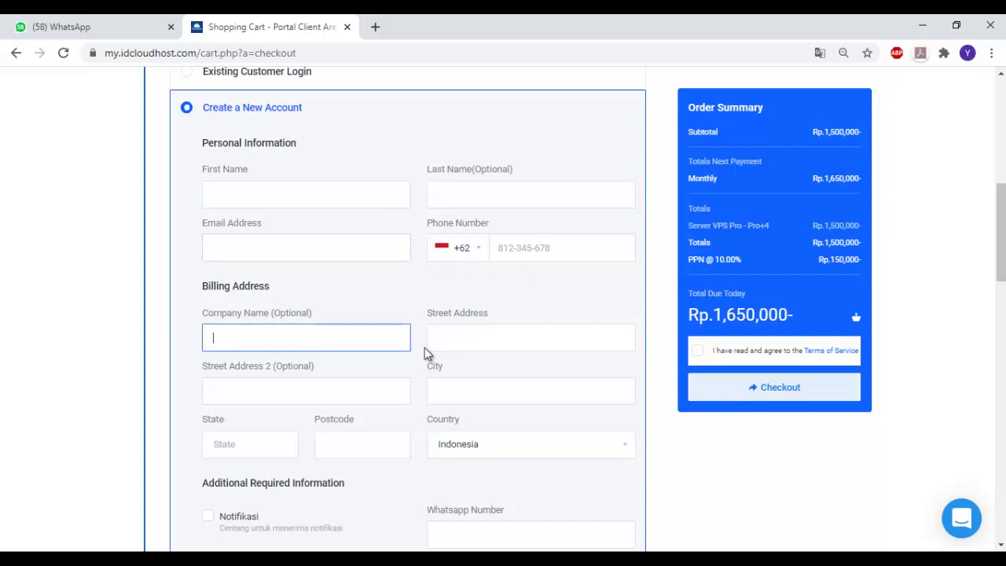
{"action": "left_click", "coordinate": [449, 337]}
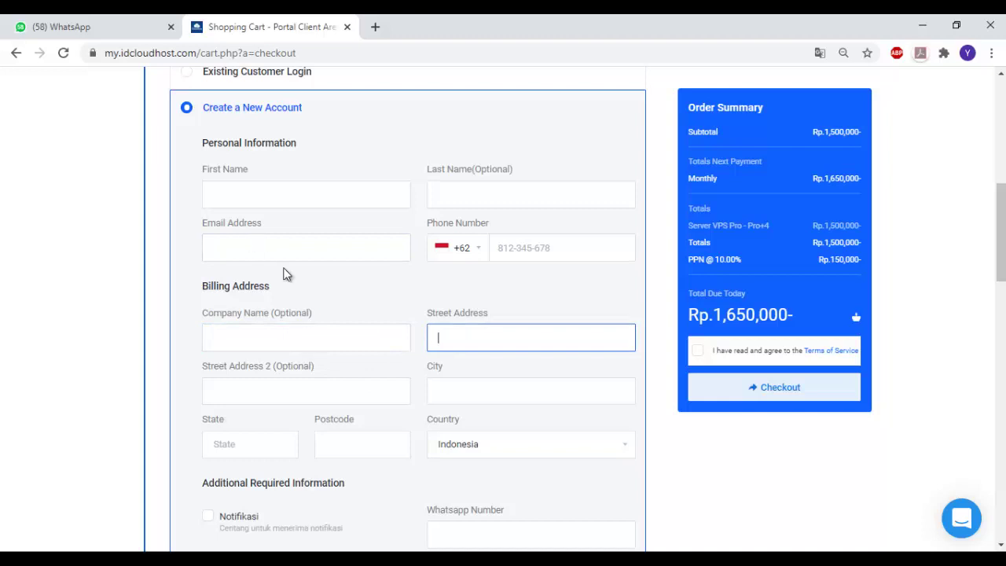
{"action": "left_click", "coordinate": [263, 246]}
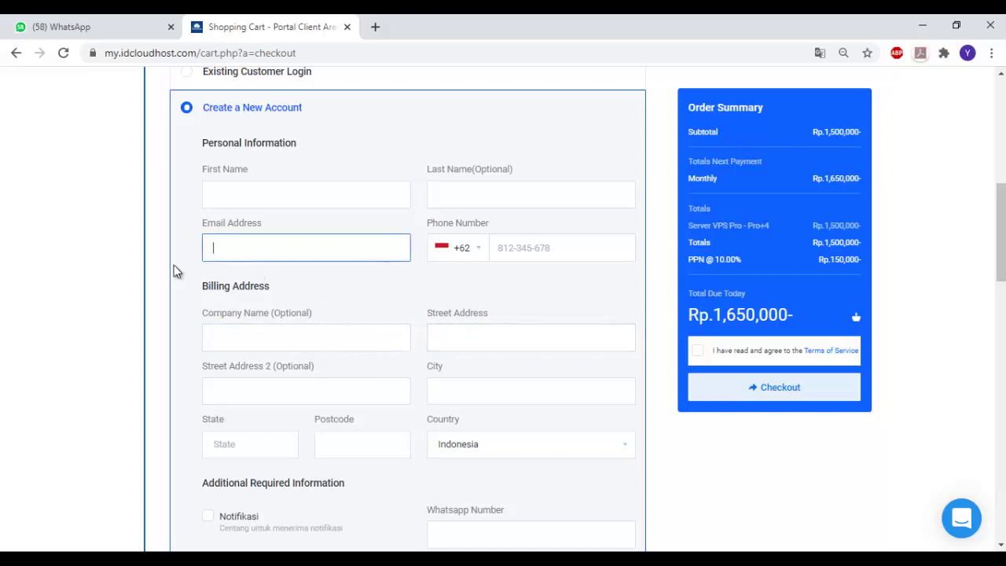
{"action": "scroll", "coordinate": [352, 380], "scroll_direction": "down", "scroll_amount": 1}
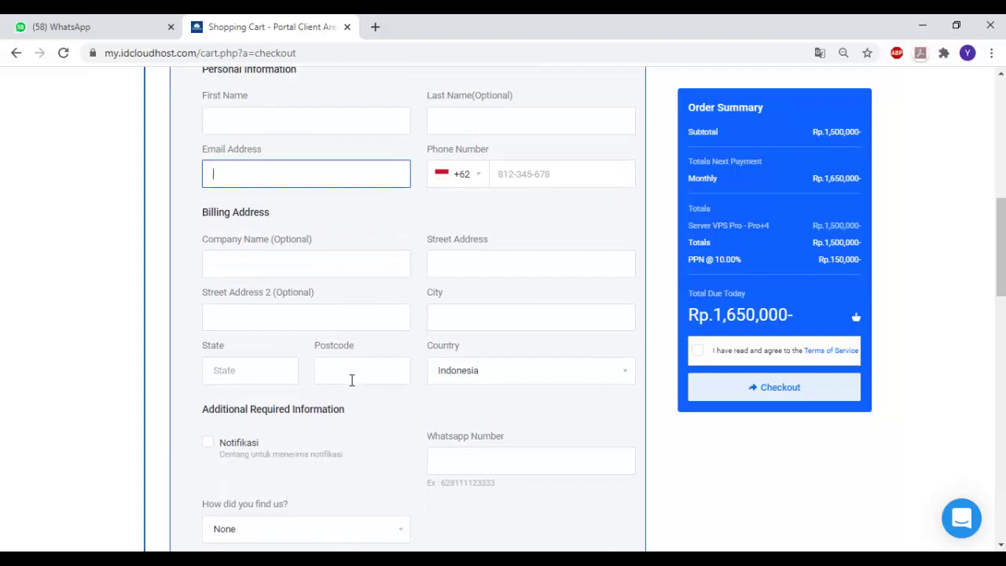
{"action": "scroll", "coordinate": [351, 381], "scroll_direction": "down", "scroll_amount": 1}
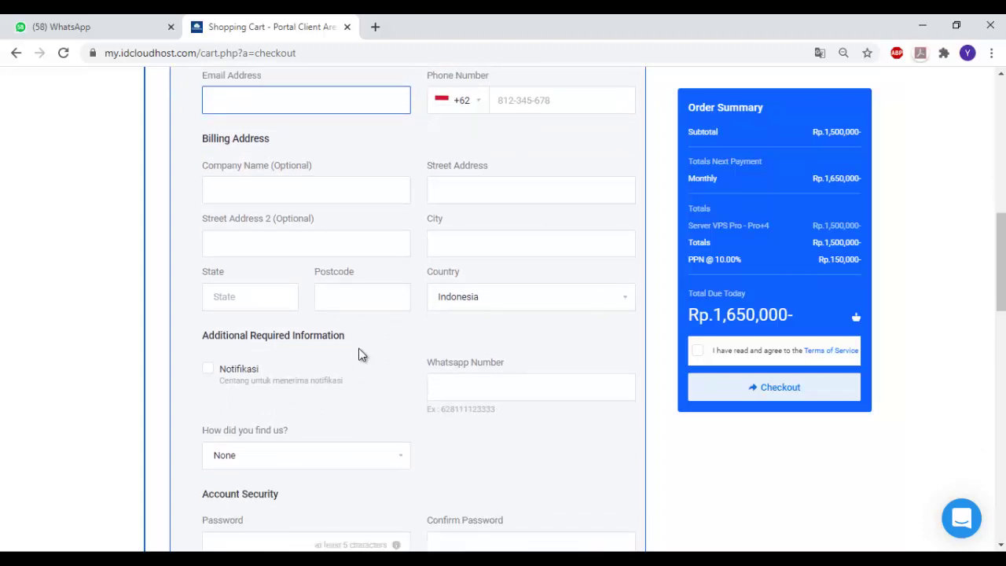
{"action": "scroll", "coordinate": [363, 349], "scroll_direction": "down", "scroll_amount": 3}
{"action": "scroll", "coordinate": [363, 348], "scroll_direction": "up", "scroll_amount": 6}
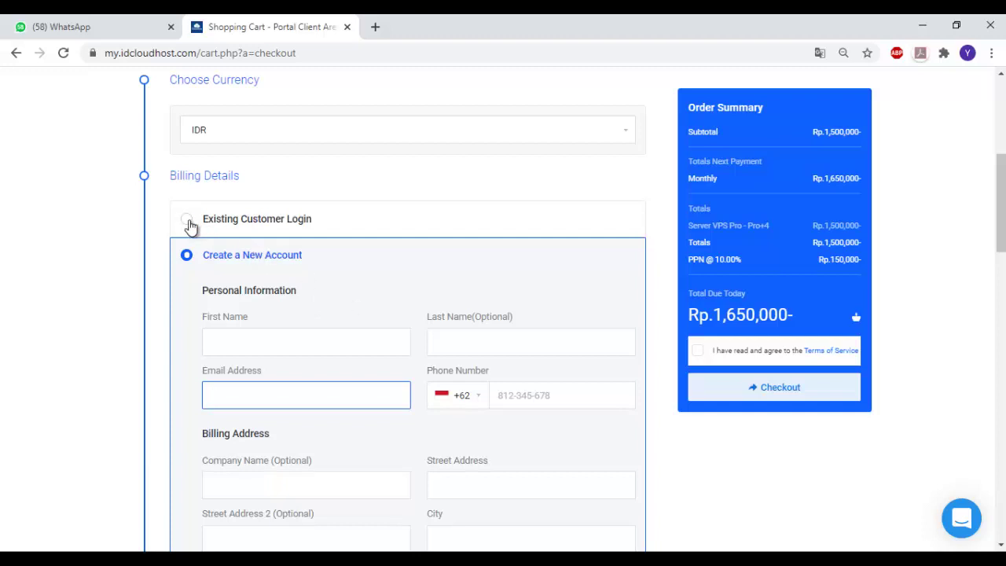
- Try the Existing Customer Login option for the billing details, and switch back to Create a New Account
{"action": "left_click", "coordinate": [187, 220]}
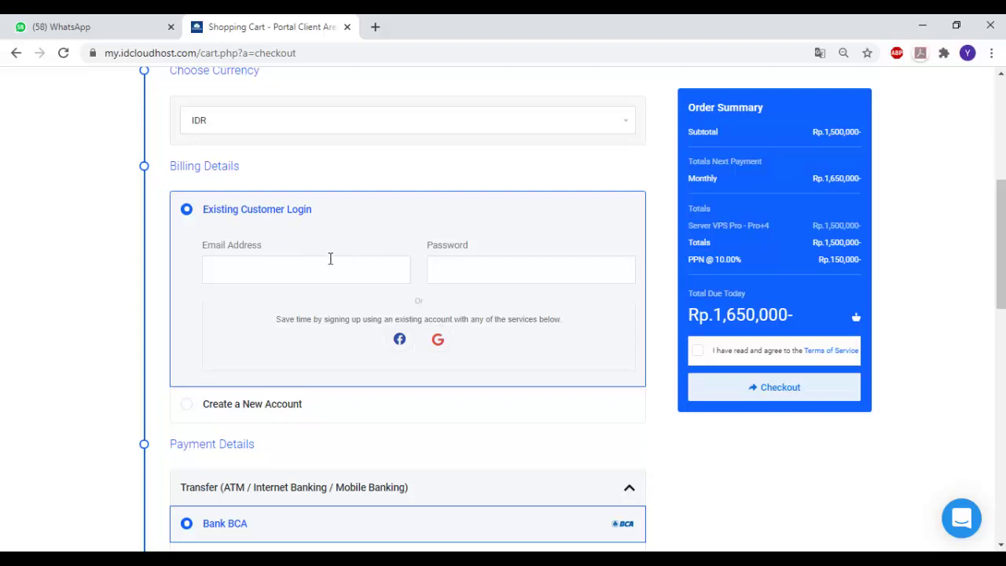
{"action": "scroll", "coordinate": [325, 270], "scroll_direction": "down", "scroll_amount": 2}
{"action": "scroll", "coordinate": [326, 270], "scroll_direction": "down", "scroll_amount": 1}
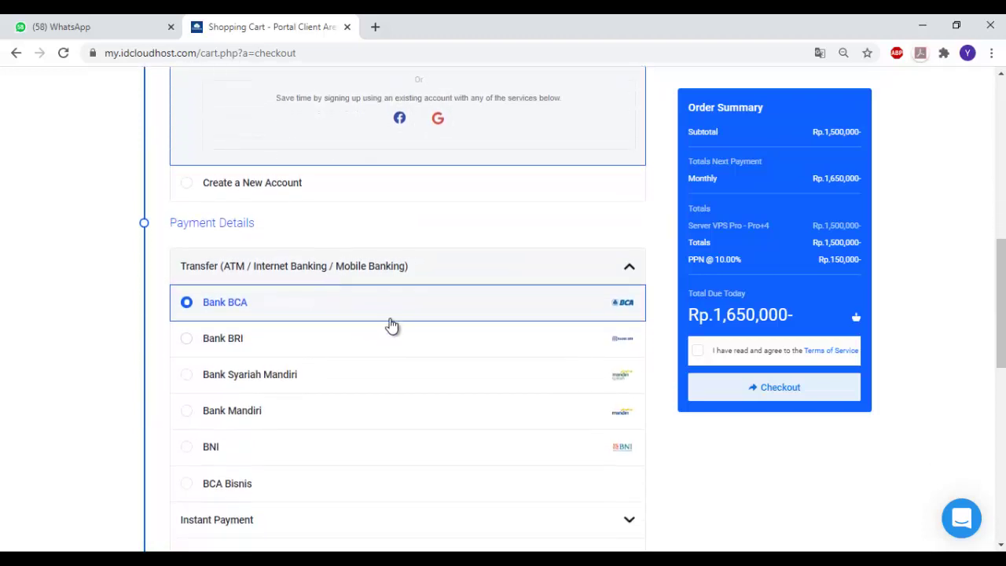
{"action": "scroll", "coordinate": [231, 191], "scroll_direction": "up", "scroll_amount": 2}
{"action": "scroll", "coordinate": [221, 171], "scroll_direction": "up", "scroll_amount": 2}
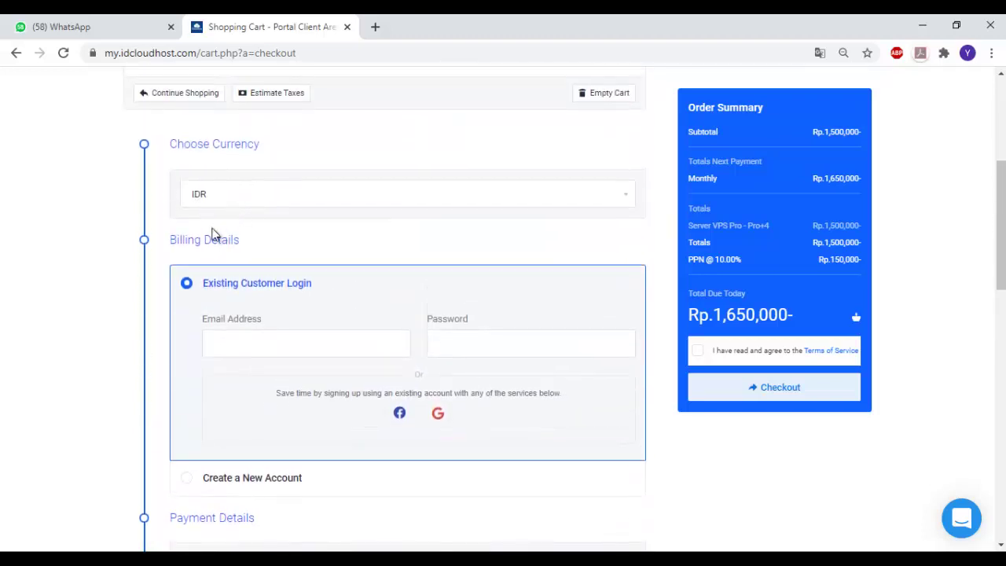
{"action": "scroll", "coordinate": [220, 238], "scroll_direction": "down", "scroll_amount": 2}
{"action": "scroll", "coordinate": [193, 393], "scroll_direction": "up", "scroll_amount": 1}
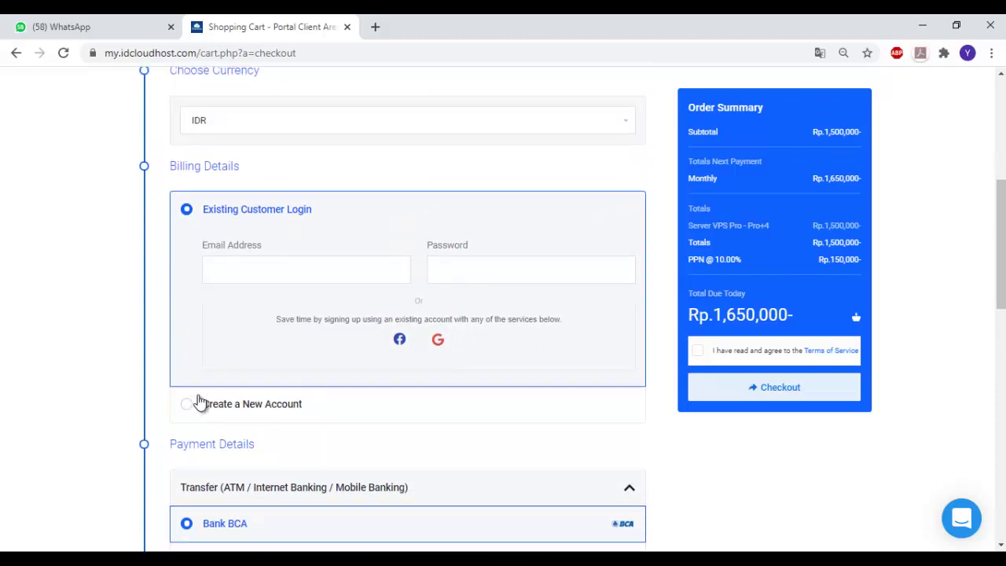
{"action": "left_click", "coordinate": [199, 403]}
- Choose Bank BRI transfer as the payment method for the order
{"action": "scroll", "coordinate": [308, 329], "scroll_direction": "down", "scroll_amount": 9}
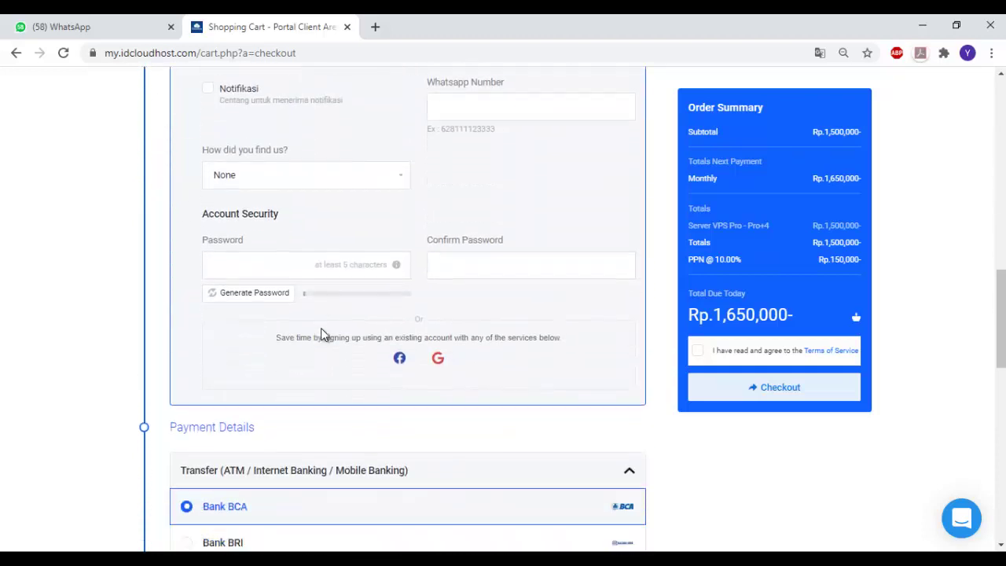
{"action": "scroll", "coordinate": [314, 337], "scroll_direction": "down", "scroll_amount": 2}
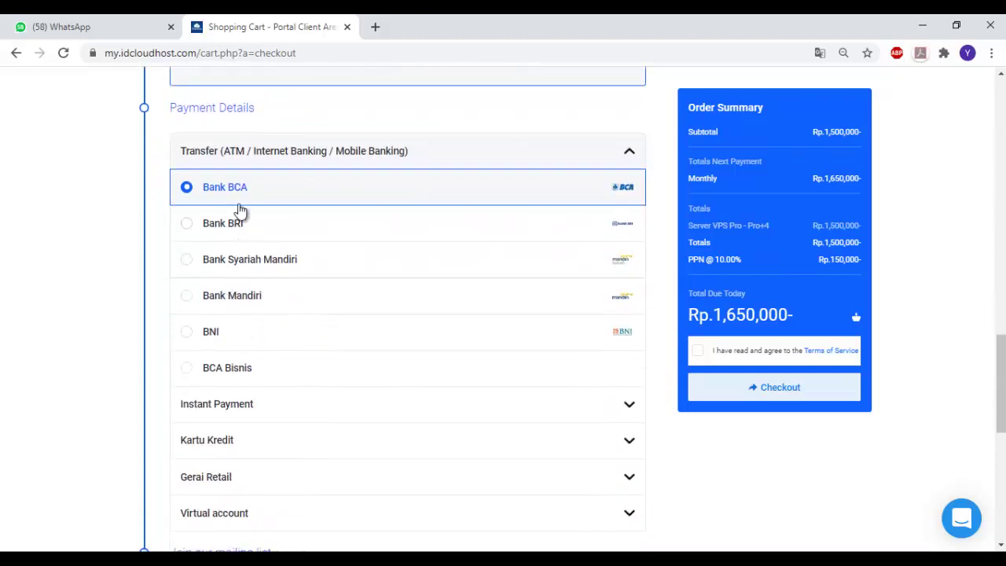
{"action": "scroll", "coordinate": [240, 238], "scroll_direction": "down", "scroll_amount": 1}
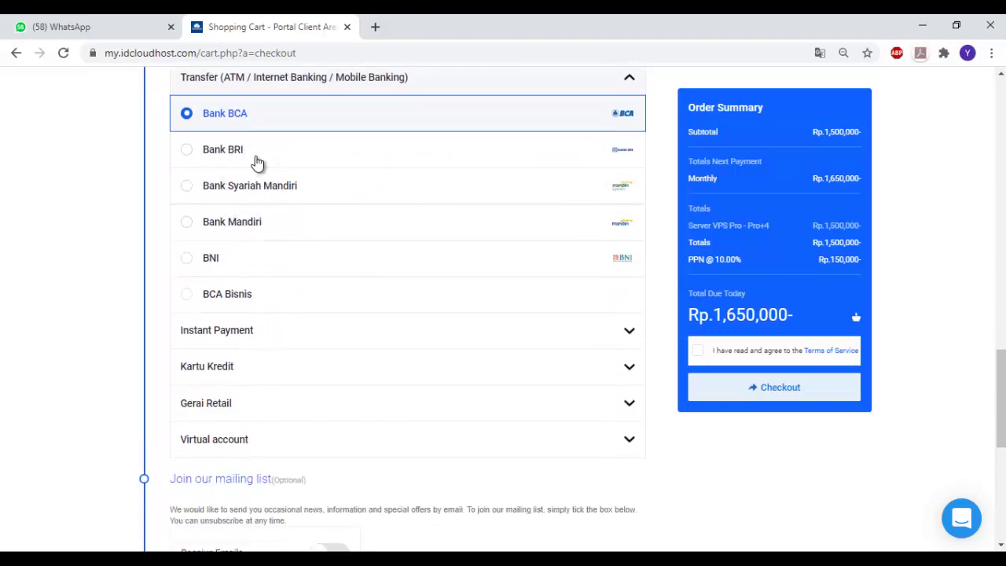
{"action": "left_click", "coordinate": [235, 151]}
- Review the remaining payment options, mailing list, additional notes and promotion sections, and the account security fields of the checkout page
{"action": "scroll", "coordinate": [353, 321], "scroll_direction": "down", "scroll_amount": 3}
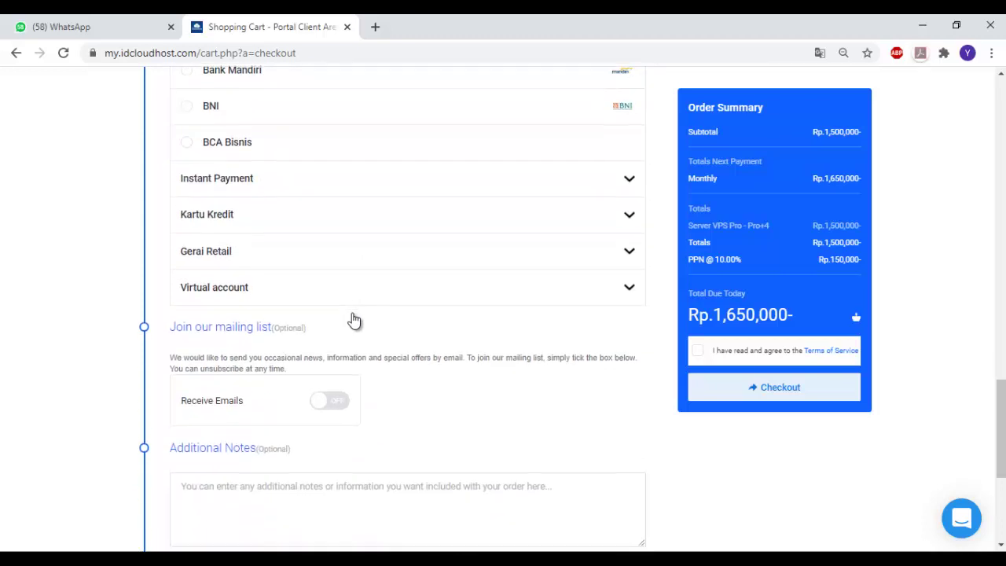
{"action": "scroll", "coordinate": [409, 338], "scroll_direction": "down", "scroll_amount": 2}
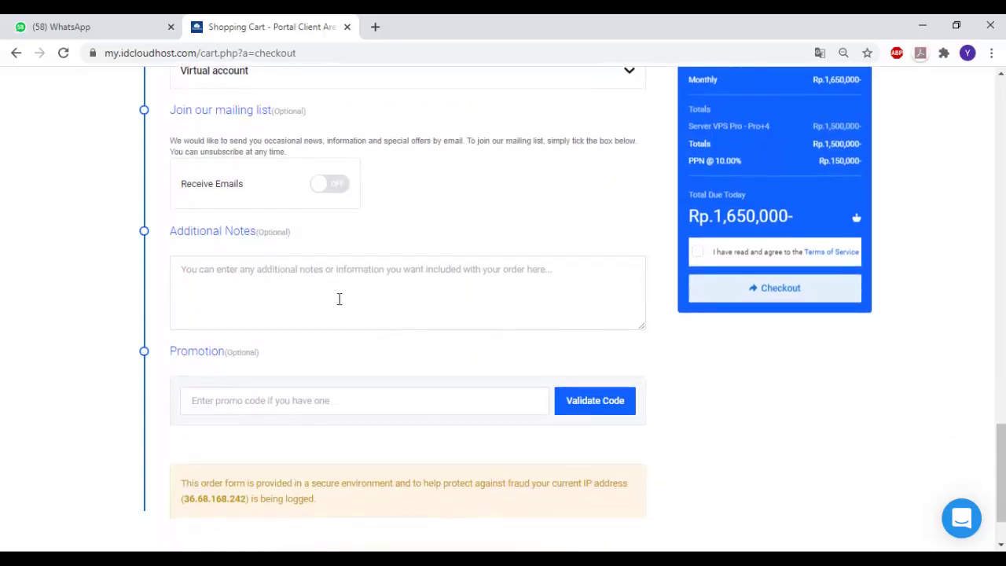
{"action": "scroll", "coordinate": [315, 294], "scroll_direction": "down", "scroll_amount": 1}
{"action": "scroll", "coordinate": [315, 291], "scroll_direction": "down", "scroll_amount": 1}
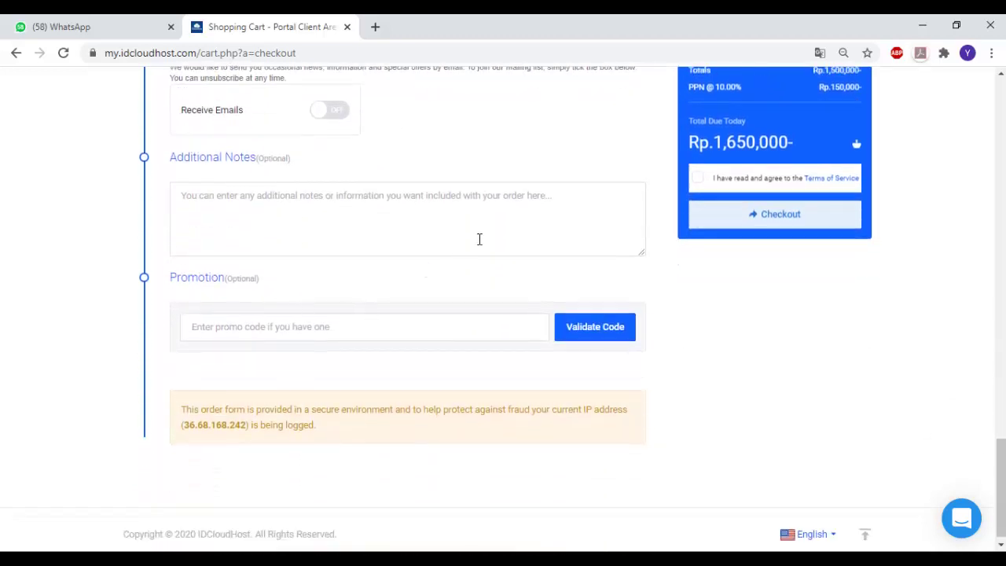
{"action": "scroll", "coordinate": [339, 287], "scroll_direction": "up", "scroll_amount": 5}
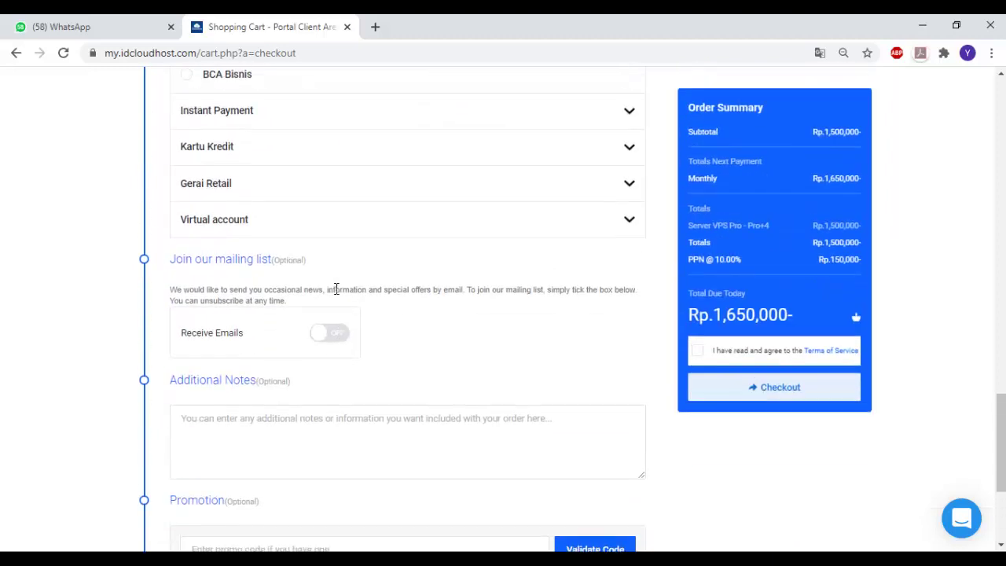
{"action": "scroll", "coordinate": [338, 296], "scroll_direction": "up", "scroll_amount": 2}
{"action": "scroll", "coordinate": [429, 308], "scroll_direction": "down", "scroll_amount": 1}
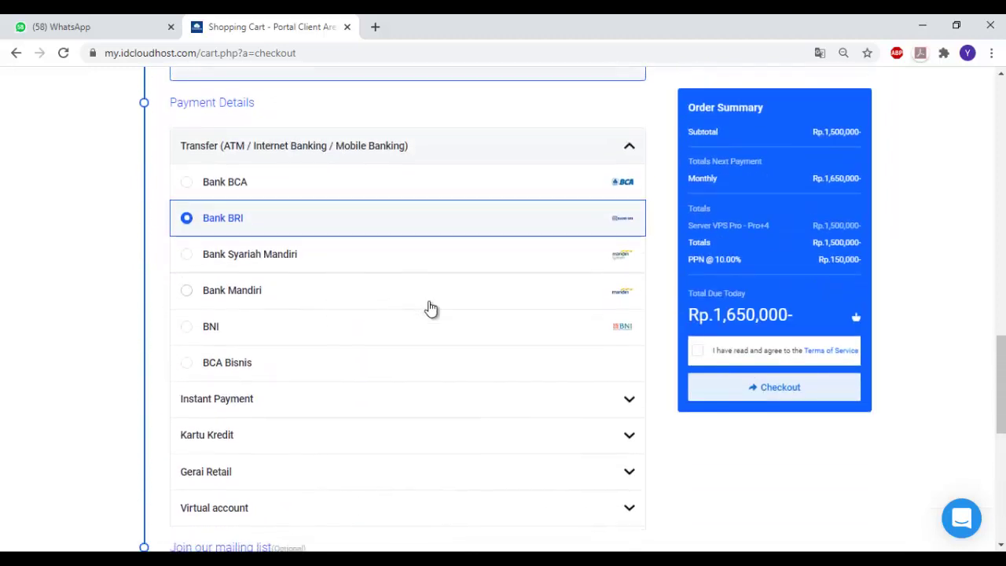
{"action": "scroll", "coordinate": [275, 136], "scroll_direction": "up", "scroll_amount": 3}
{"action": "scroll", "coordinate": [272, 165], "scroll_direction": "up", "scroll_amount": 2}
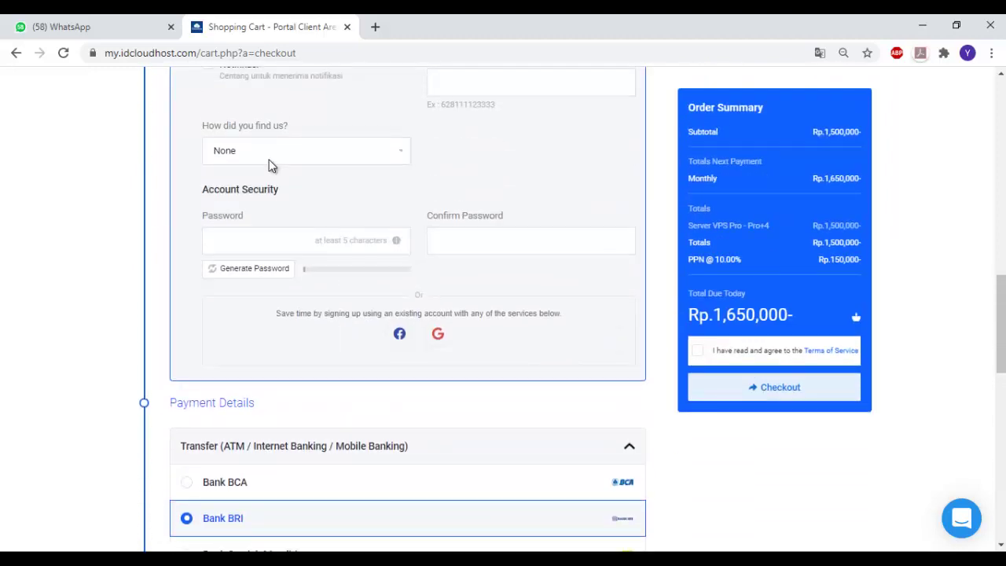
{"action": "scroll", "coordinate": [360, 260], "scroll_direction": "down", "scroll_amount": 2}
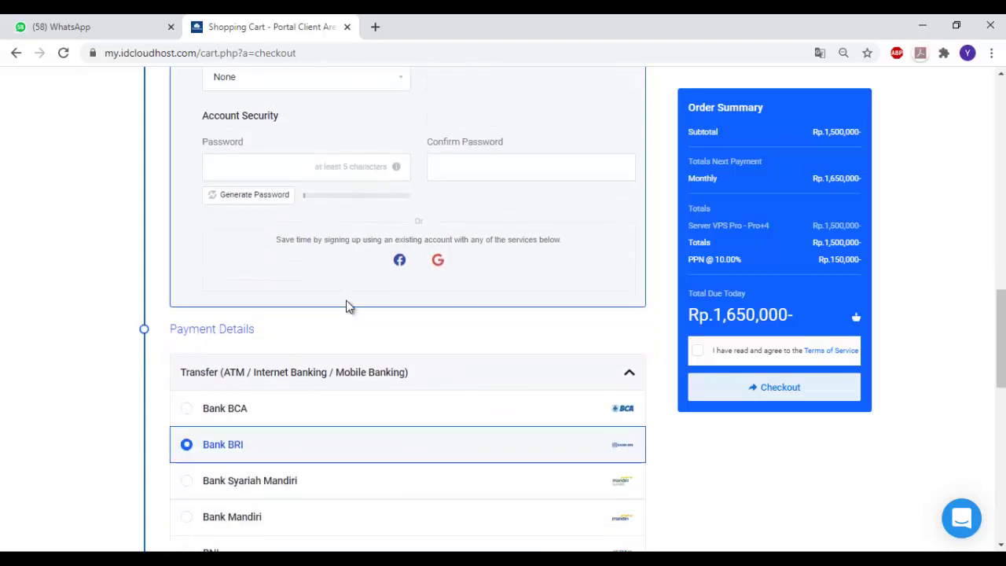
{"action": "scroll", "coordinate": [350, 309], "scroll_direction": "down", "scroll_amount": 1}
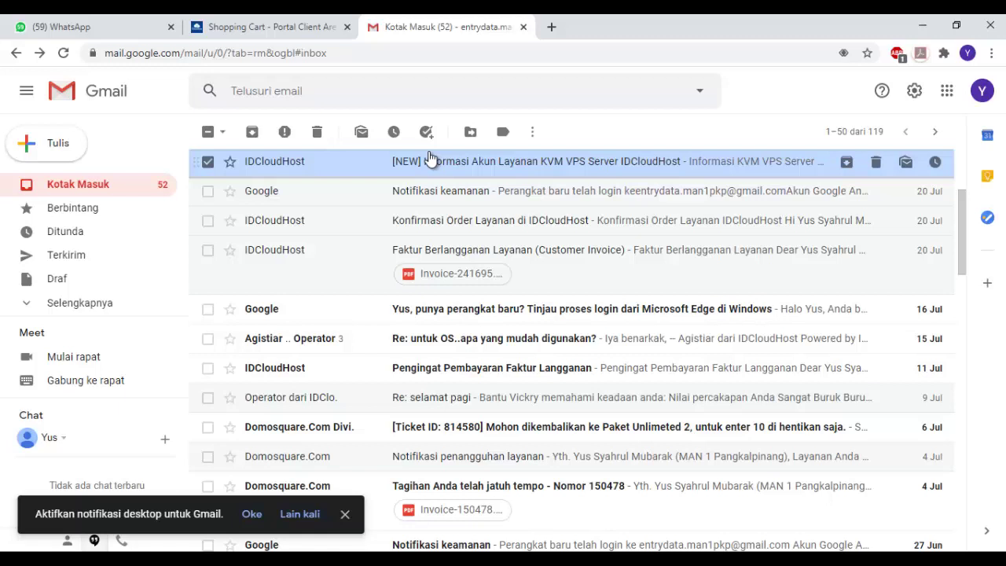
- Search Google for idcloudhost in a new browser tab and open the main IDCloudHost website
{"action": "key", "text": "ctrl+shift+Tab"}
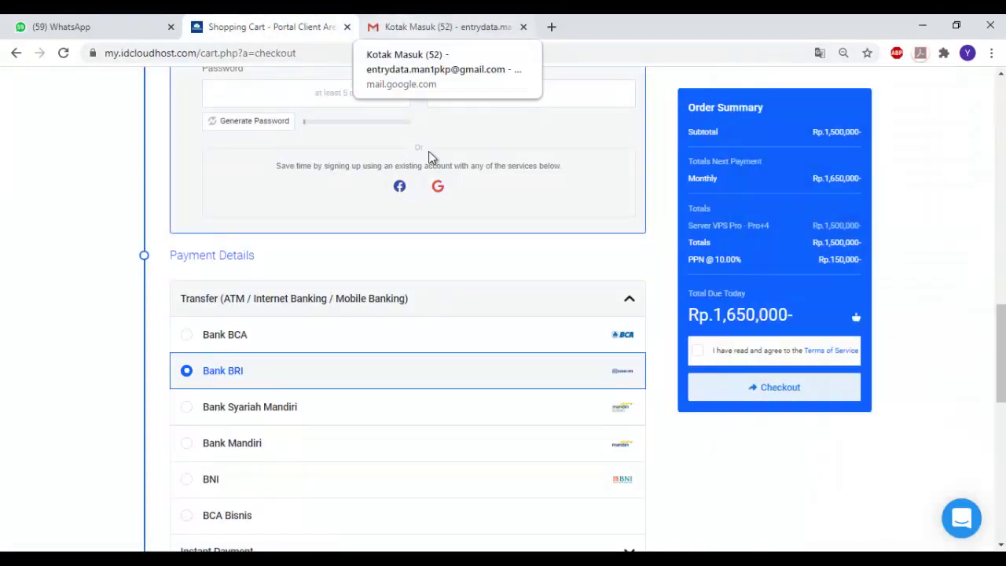
{"action": "key", "text": "ctrl+Tab"}
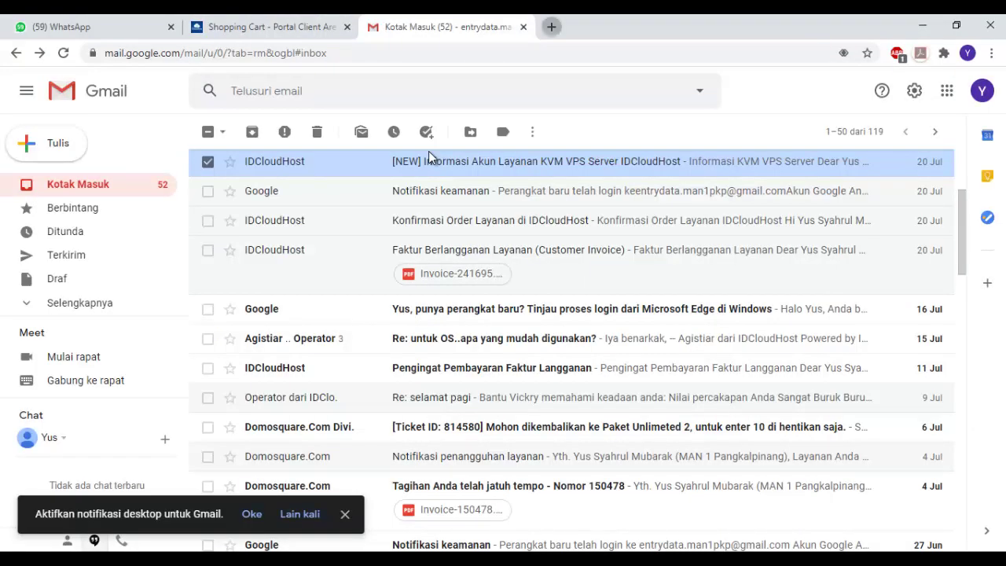
{"action": "key", "text": "ctrl+t"}
{"action": "type", "text": "id"}
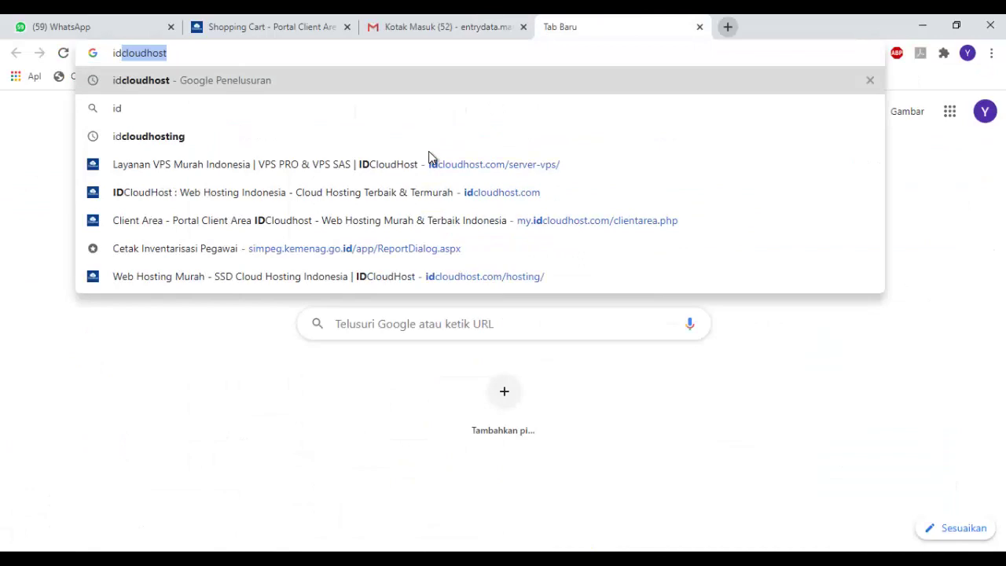
{"action": "key", "text": "Return"}
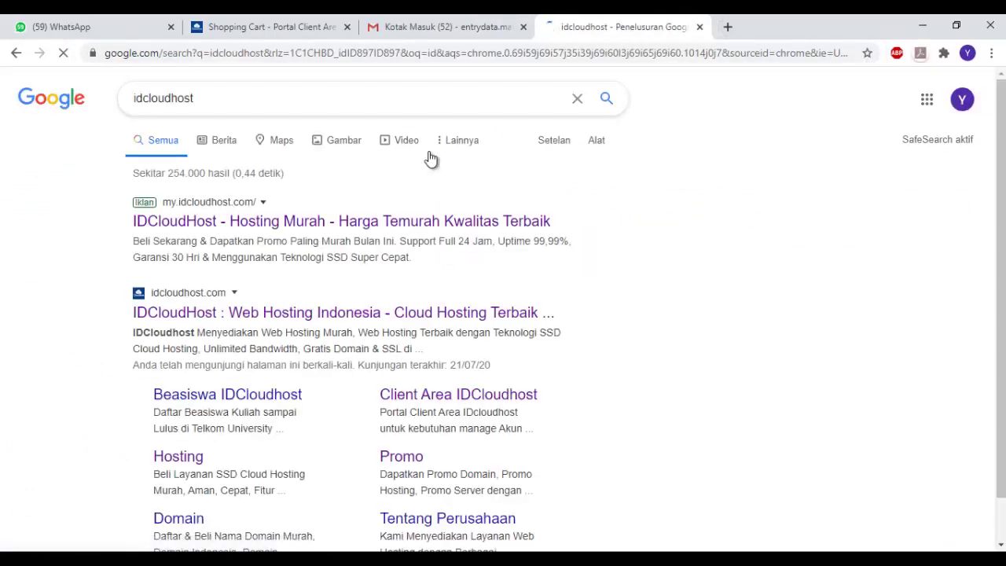
{"action": "left_click", "coordinate": [314, 312]}
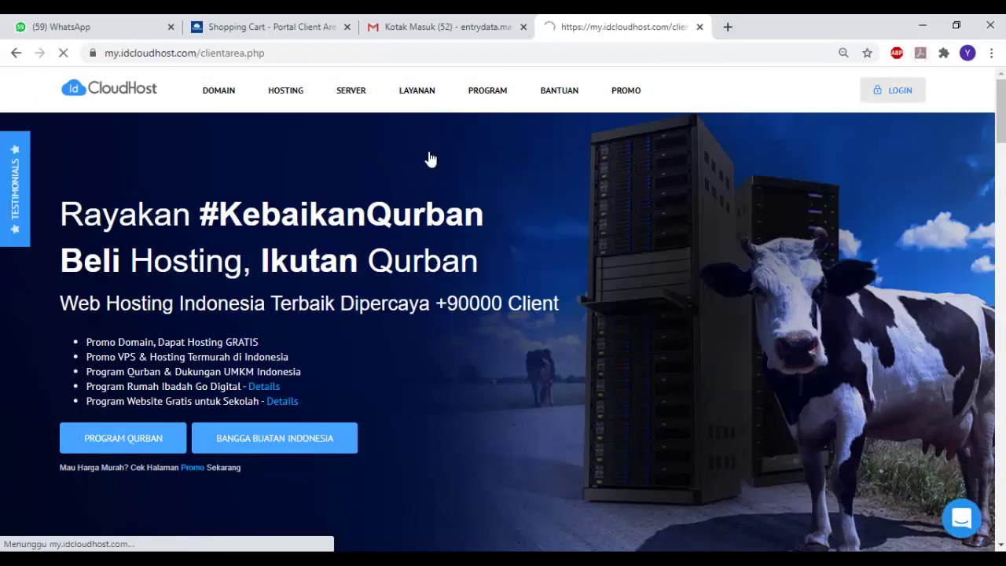
- Log in to the IDCloudHost client area with the saved account e-mail address and the account password
{"action": "key", "text": "Down"}
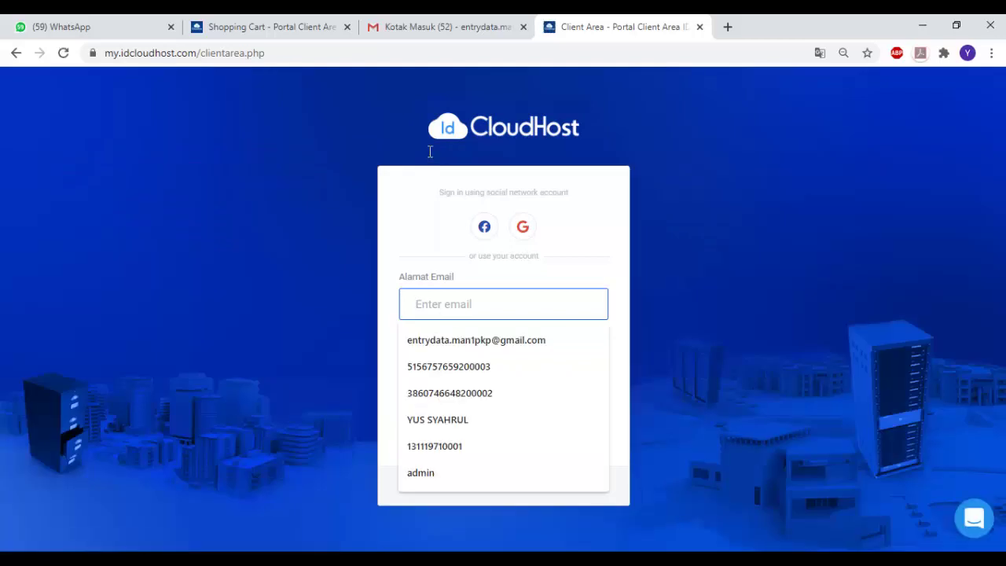
{"action": "key", "text": "Down"}
{"action": "key", "text": "Return"}
{"action": "key", "text": "Tab"}
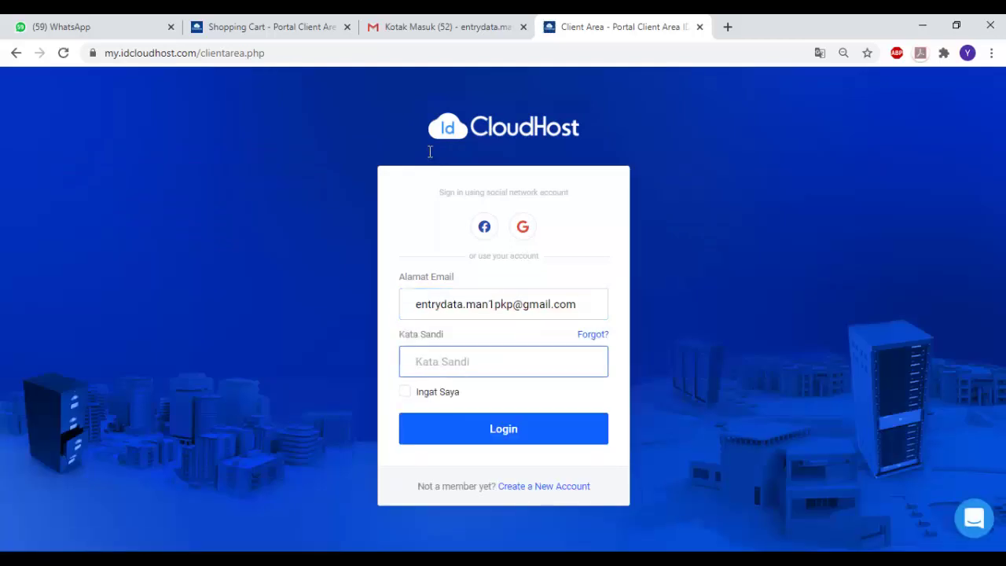
{"action": "type", "text": "•••••••••"}
{"action": "key", "text": "Return"}
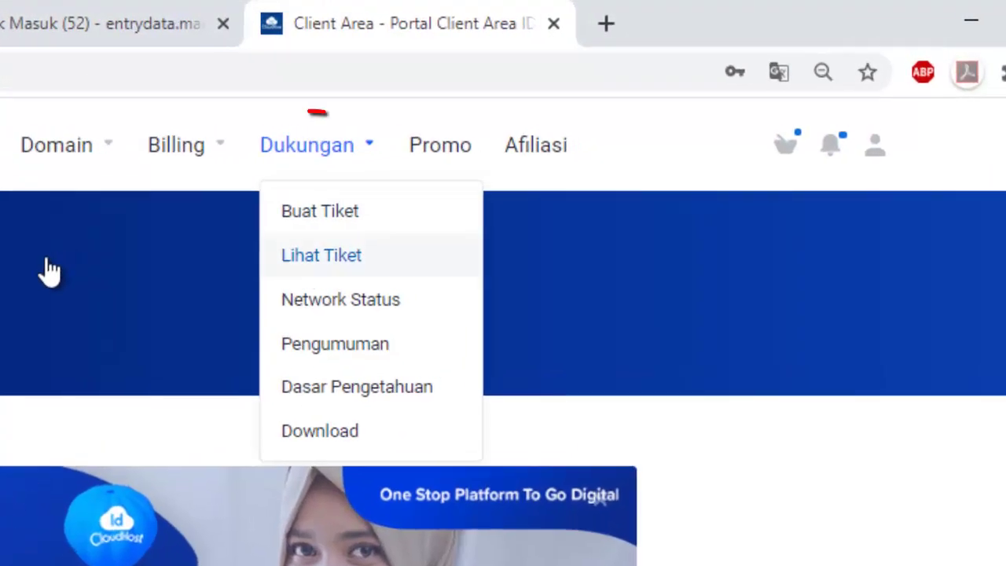
- View the support tickets and open the Informasi Akun VPS ticket containing the server's login data
{"action": "key", "text": "Return"}
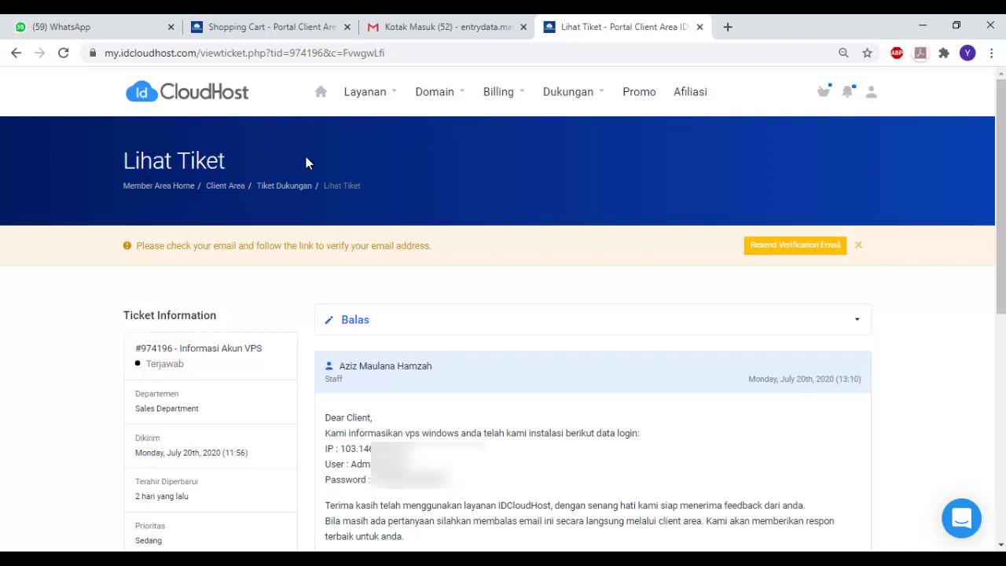
- Switch from the browser to Remote Desktop Connection on the local computer and show its full logon options
{"action": "left_click", "coordinate": [922, 26]}
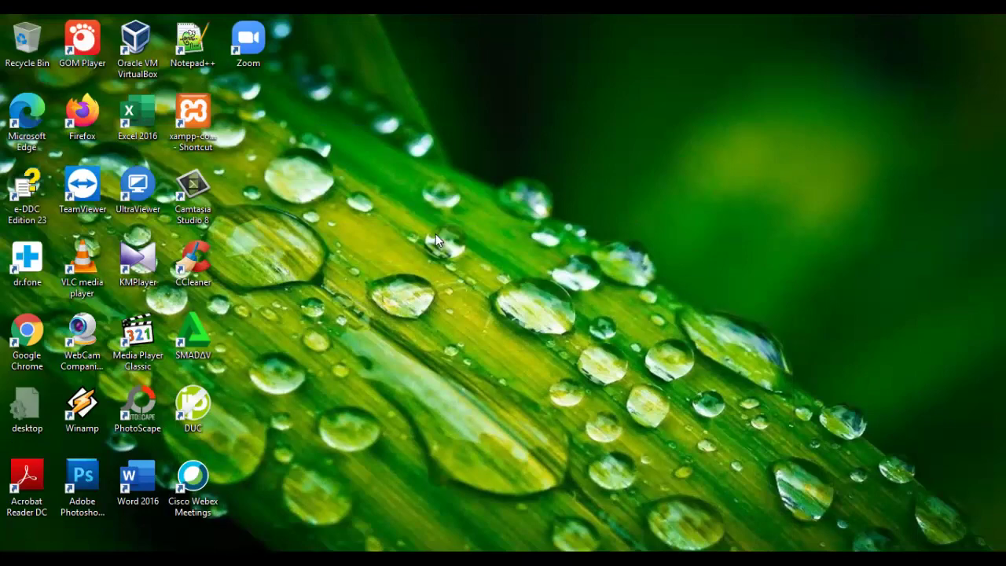
{"action": "key", "text": "super+s"}
{"action": "type", "text": "r"}
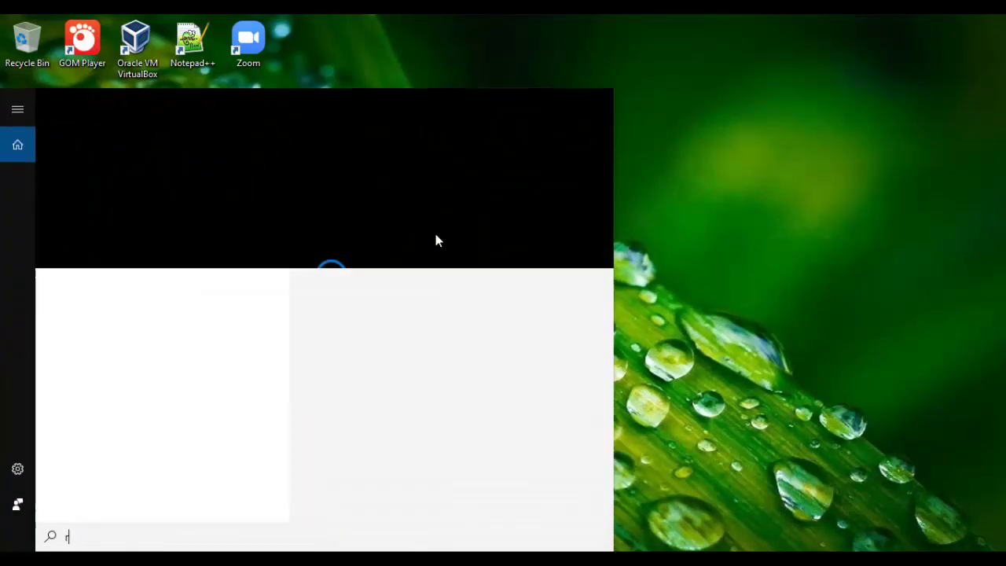
{"action": "type", "text": "emot"}
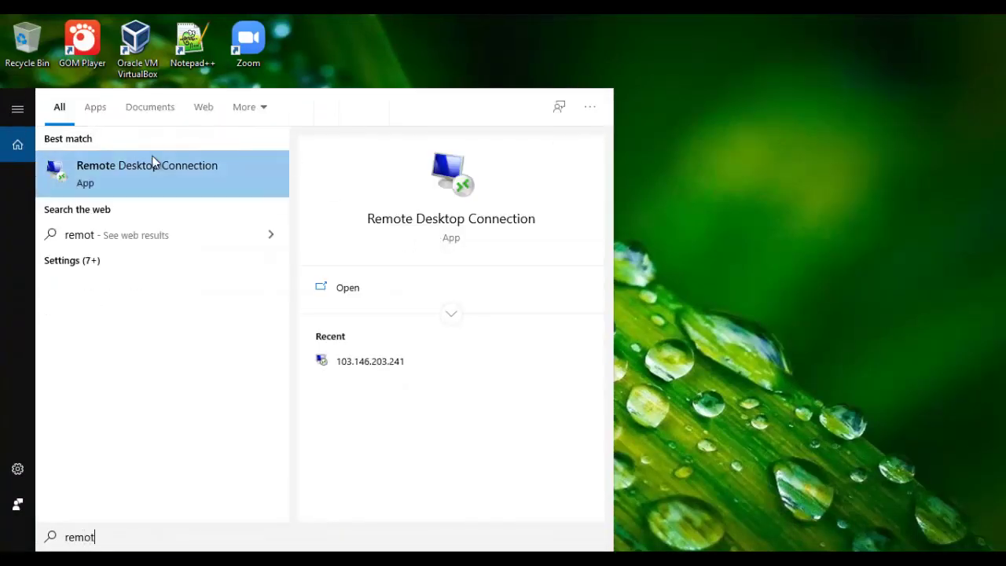
{"action": "left_click", "coordinate": [154, 163]}
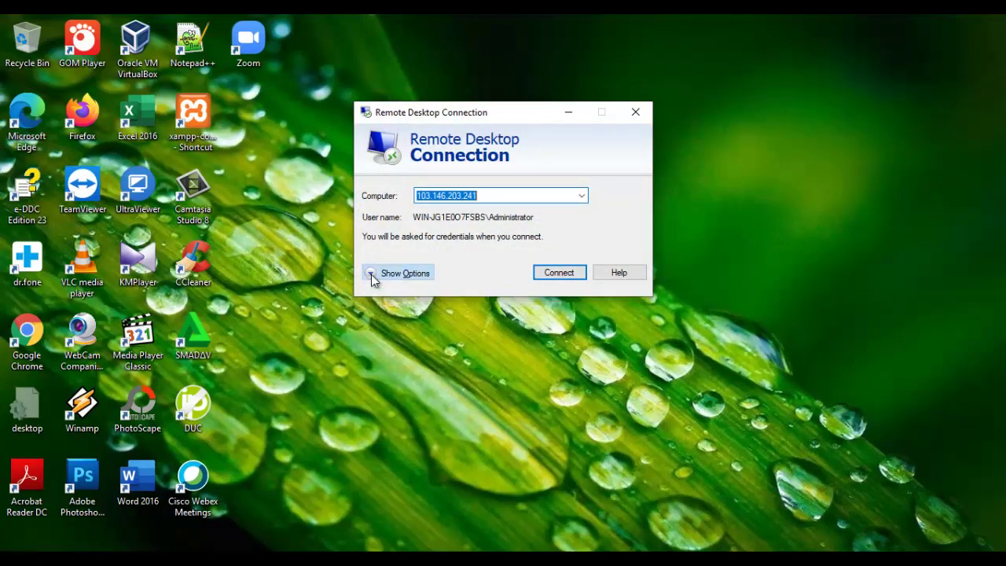
{"action": "left_click", "coordinate": [374, 279]}
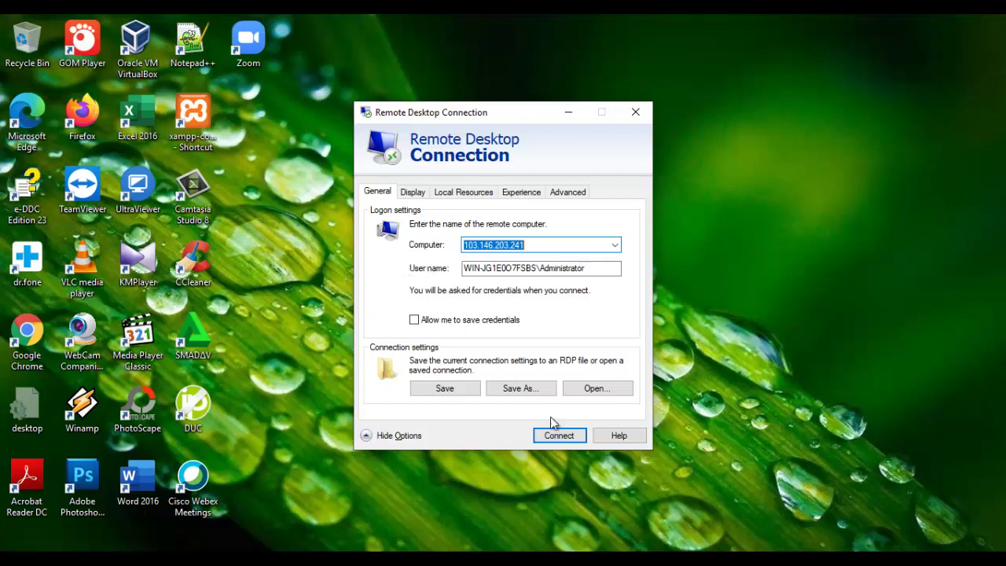
- Connect to the VPS as Administrator by entering the account password, and accept the untrusted certificate
{"action": "left_click", "coordinate": [560, 435]}
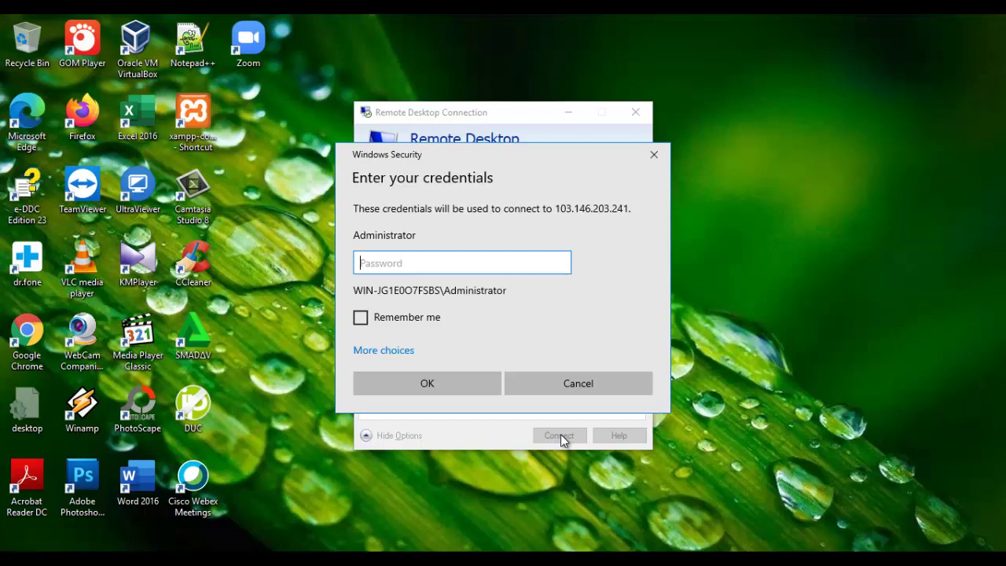
{"action": "type", "text": "**************"}
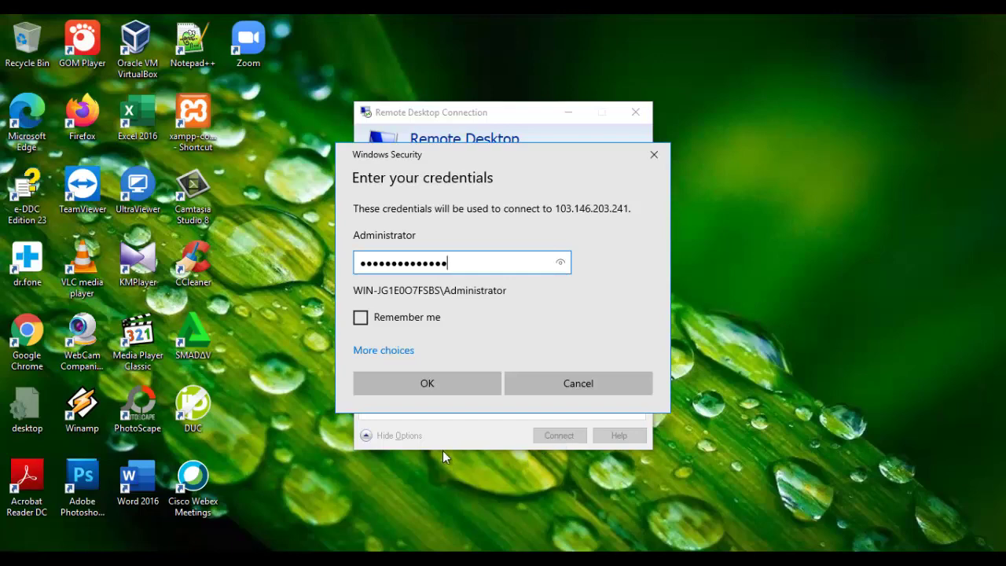
{"action": "left_click", "coordinate": [421, 386]}
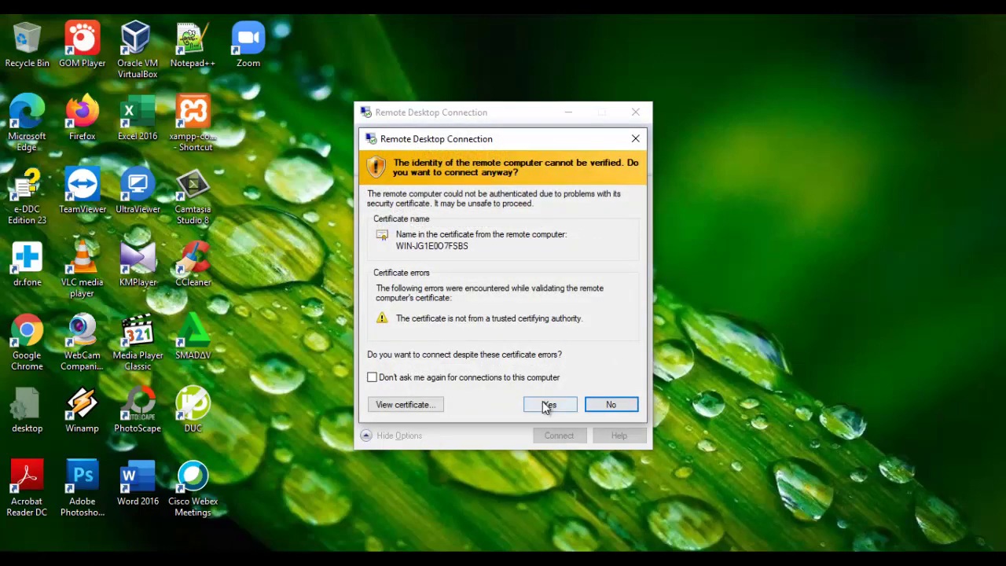
{"action": "left_click", "coordinate": [541, 405]}
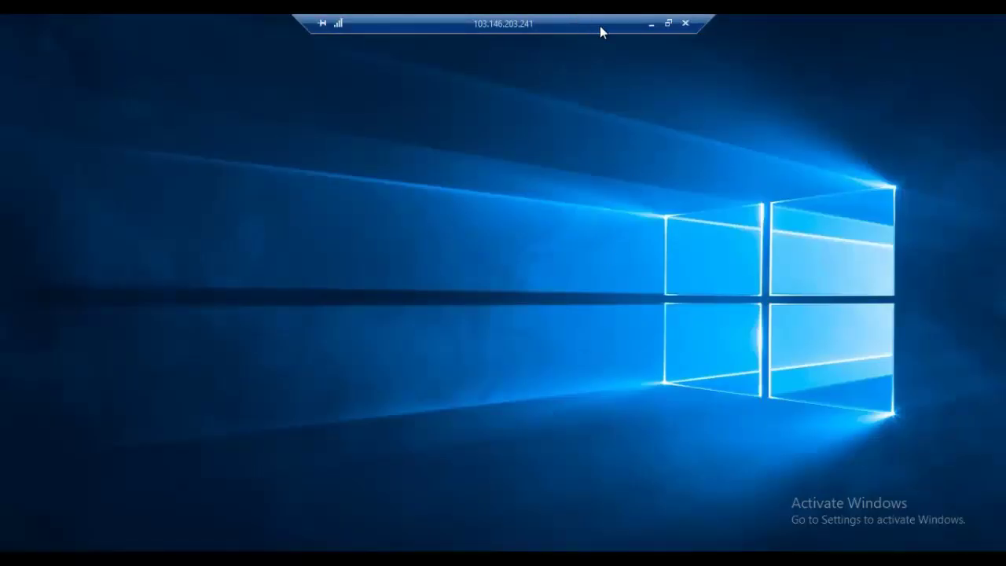
- Show the remote session in a resizable window and look over the server's desktop, taskbar and File Explorer
{"action": "left_click", "coordinate": [670, 23]}
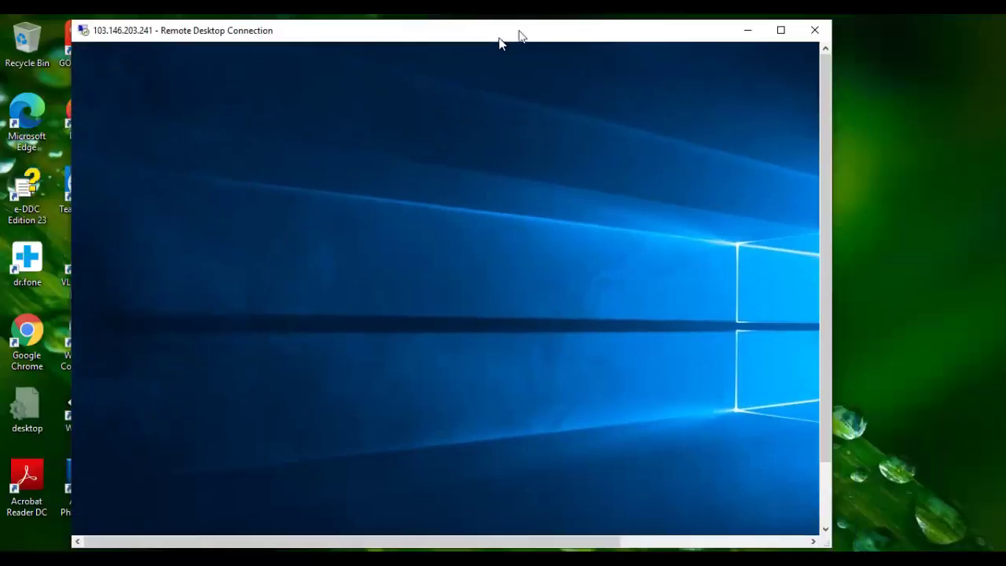
{"action": "left_click_drag", "start_coordinate": [519, 36], "coordinate": [469, 35]}
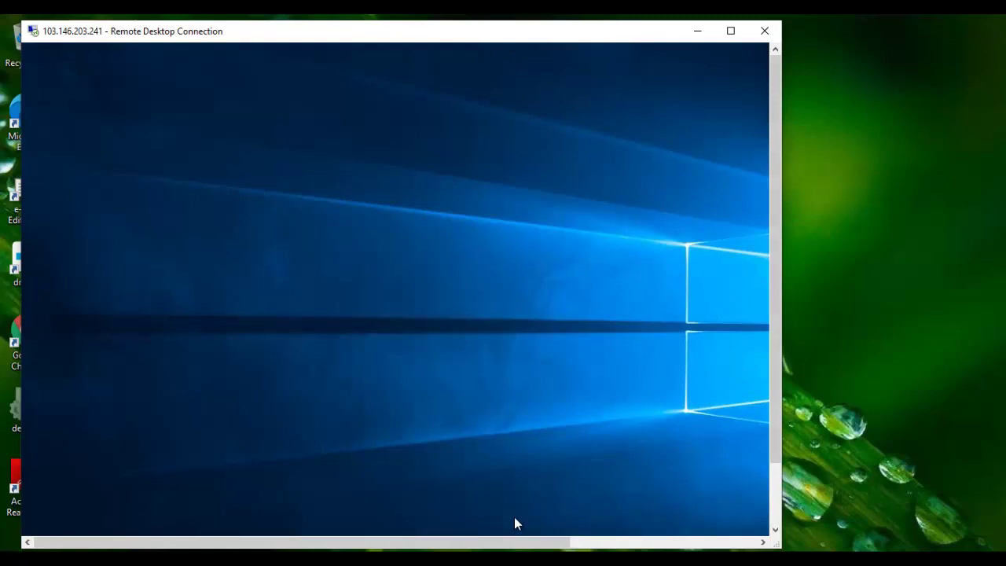
{"action": "left_click_drag", "start_coordinate": [570, 543], "coordinate": [764, 494]}
{"action": "left_click_drag", "start_coordinate": [778, 320], "coordinate": [791, 439]}
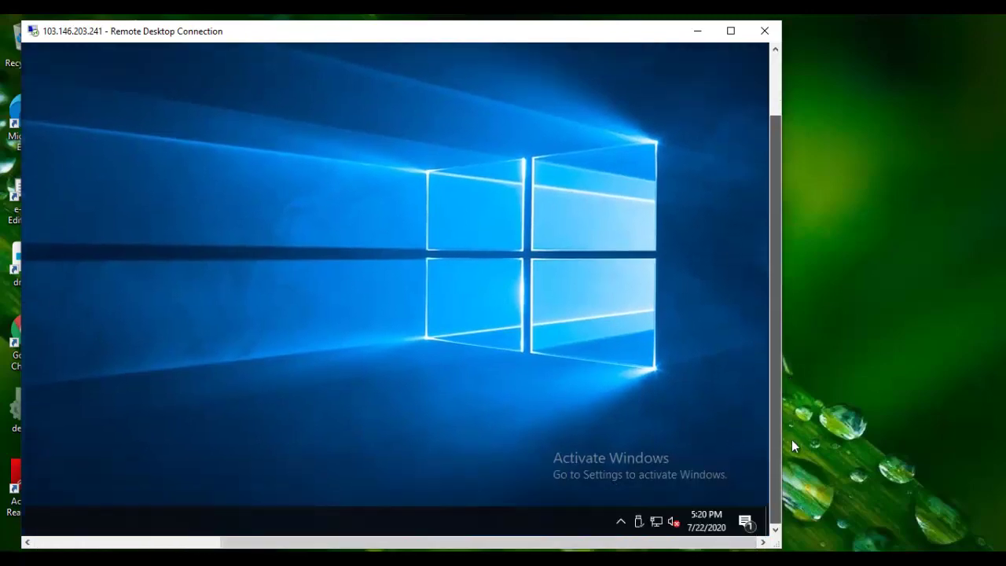
{"action": "left_click_drag", "start_coordinate": [612, 546], "coordinate": [427, 545]}
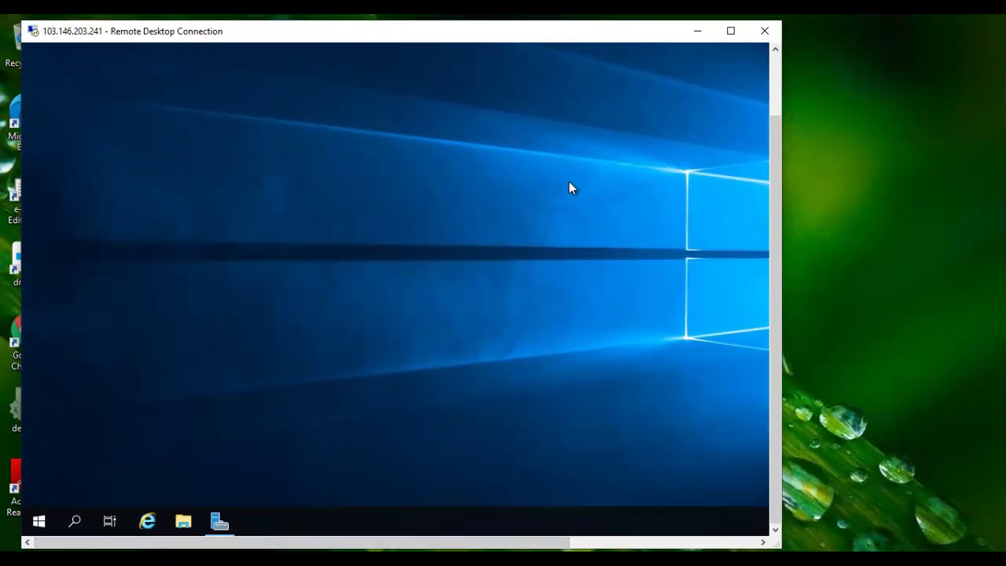
{"action": "left_click", "coordinate": [183, 522]}
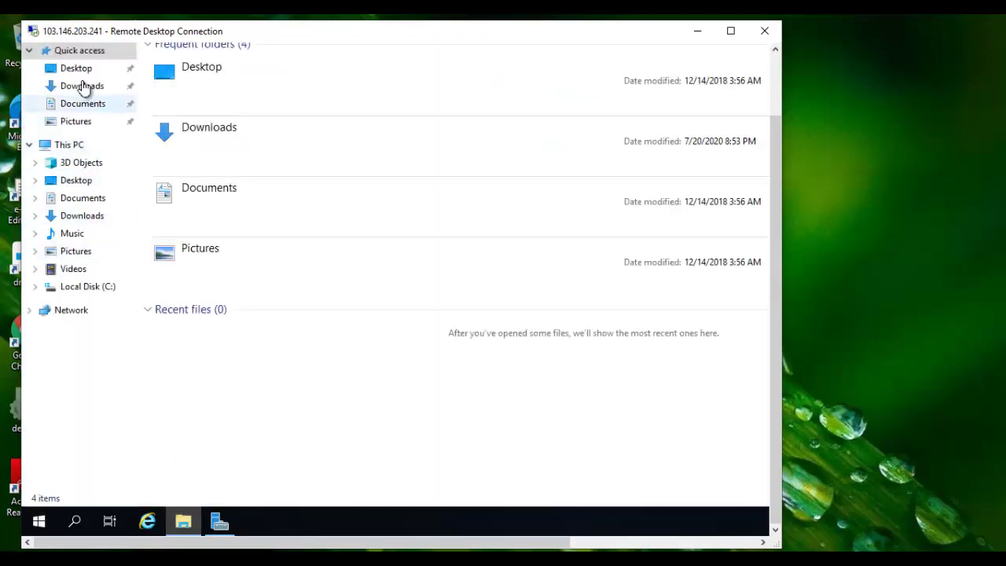
{"action": "left_click", "coordinate": [180, 524]}
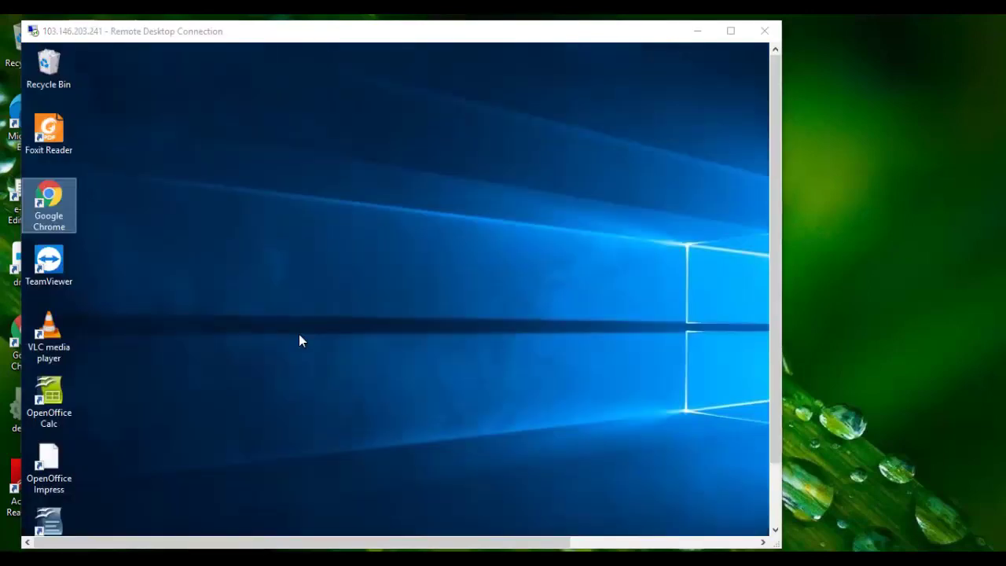
- Return the remote session to full screen, open elearning.kemenag.go.id in Google Chrome on the server and go to its login page
{"action": "left_click", "coordinate": [730, 31]}
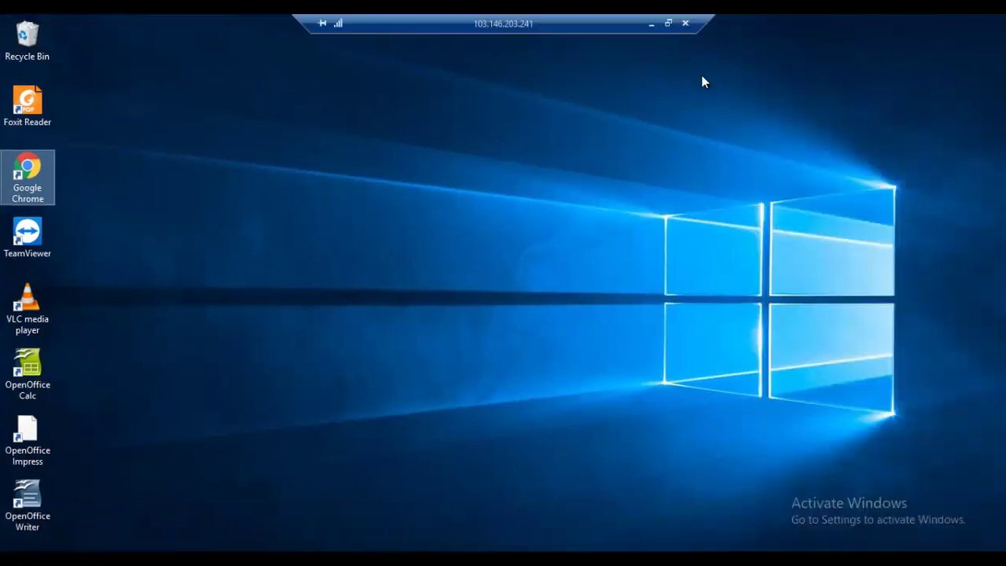
{"action": "key", "text": "Return"}
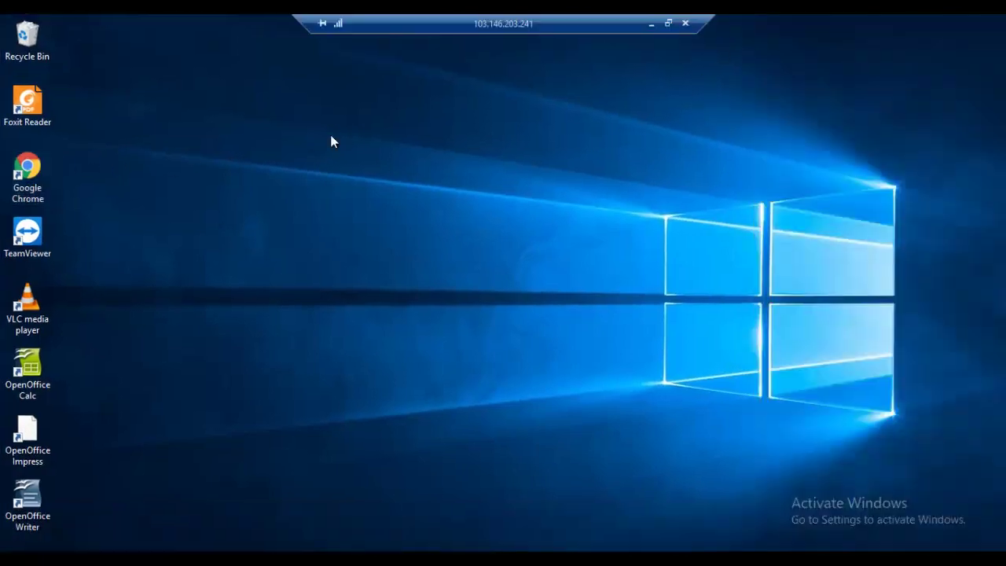
{"action": "type", "text": "ele"}
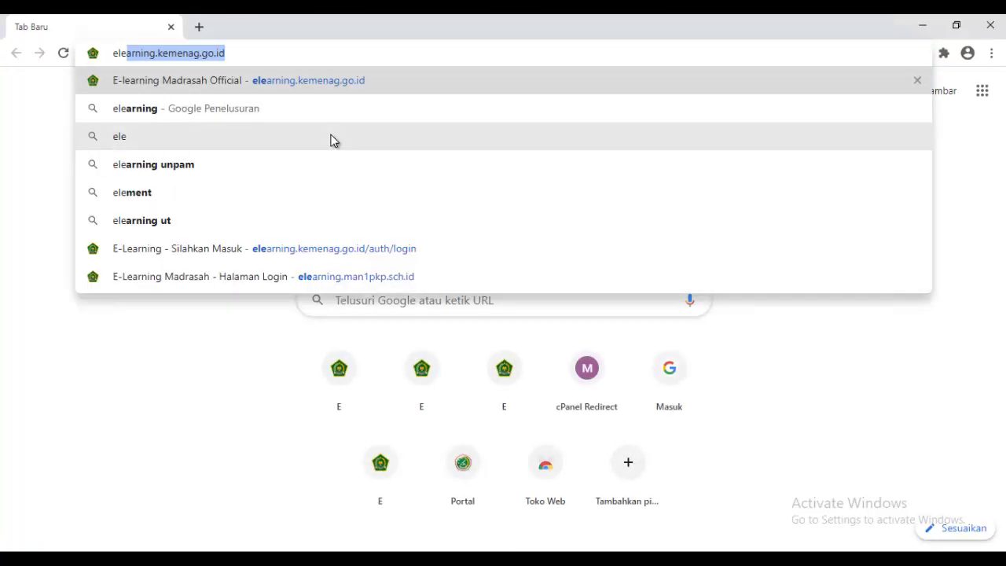
{"action": "key", "text": "Return"}
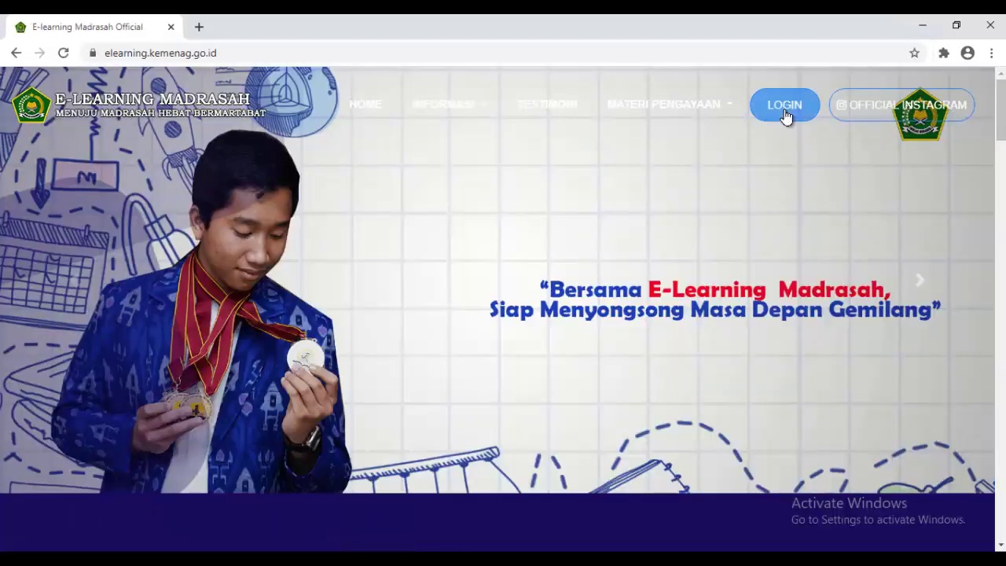
{"action": "left_click", "coordinate": [785, 110]}
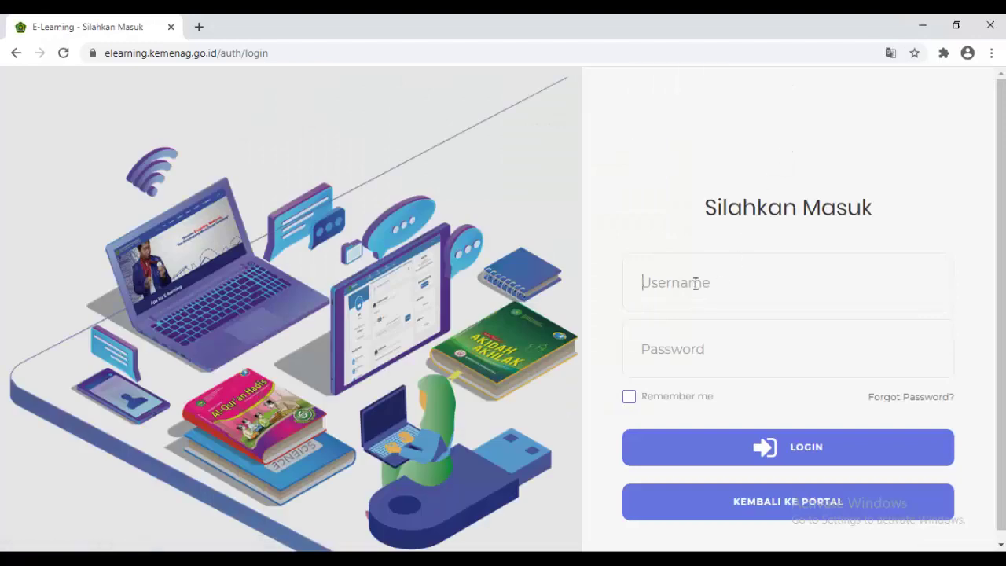
- Log in to the E-learning Madrasah portal with the madrasah's username and the account password
{"action": "left_click", "coordinate": [697, 283]}
{"action": "left_click", "coordinate": [681, 334]}
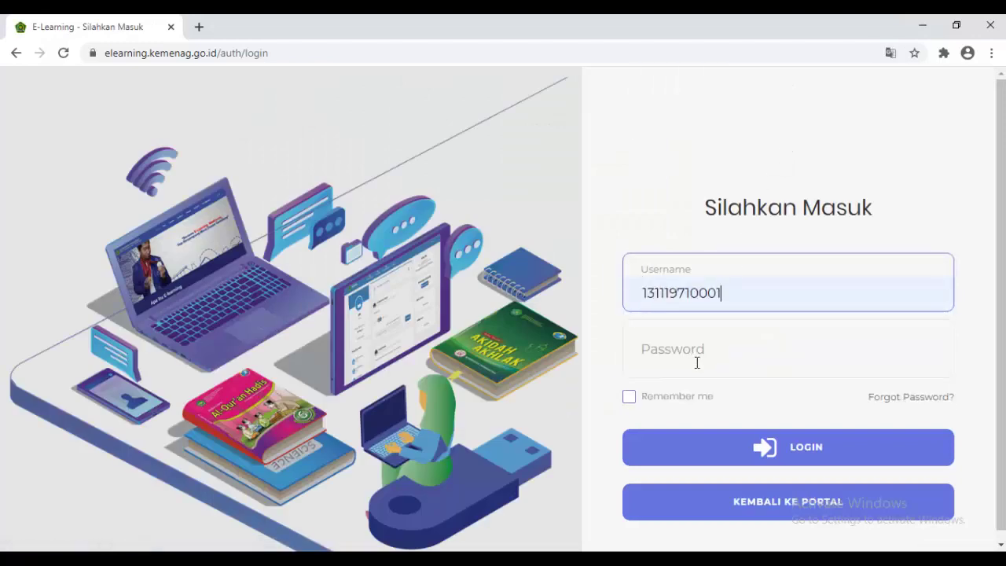
{"action": "left_click", "coordinate": [697, 362]}
{"action": "type", "text": "*******"}
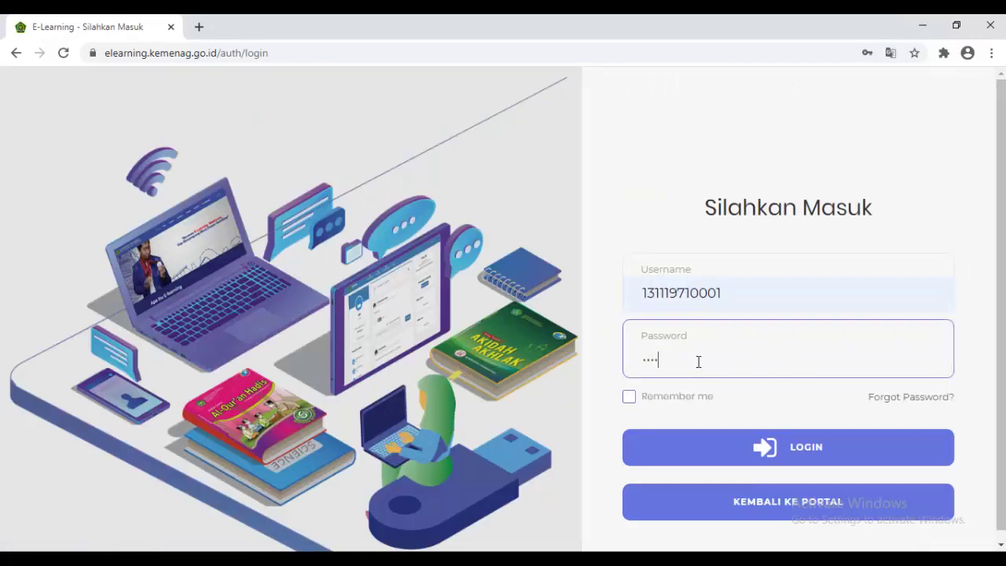
{"action": "left_click", "coordinate": [753, 454]}
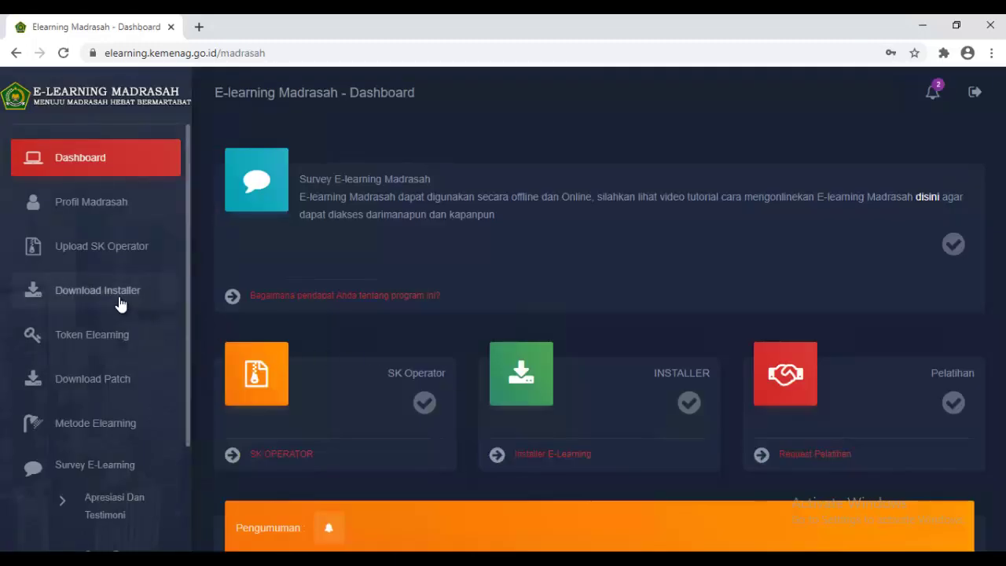
- Download the version 2.0.0 patch for the Windows installer and look through its release announcement PDF
{"action": "left_click", "coordinate": [115, 382]}
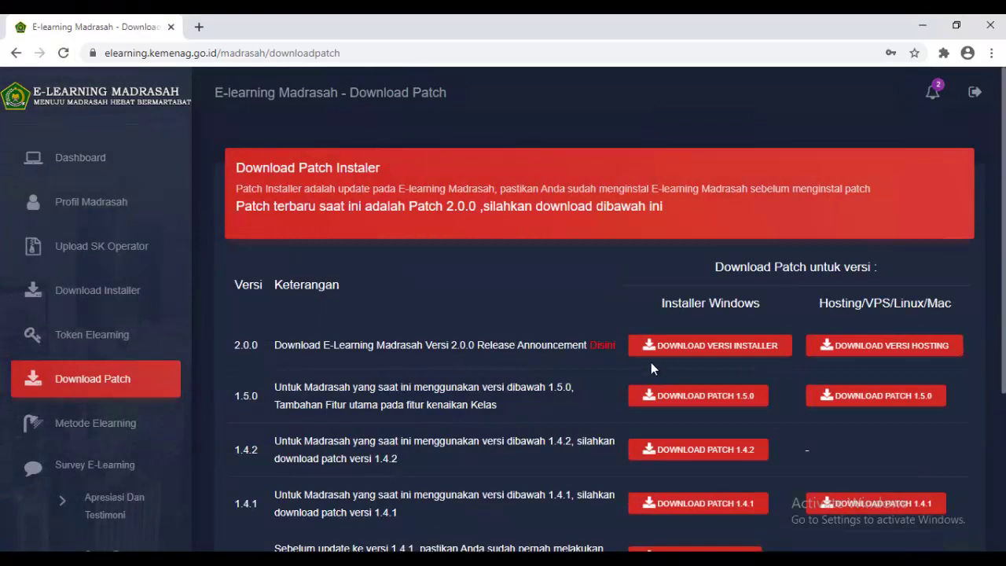
{"action": "left_click", "coordinate": [749, 347]}
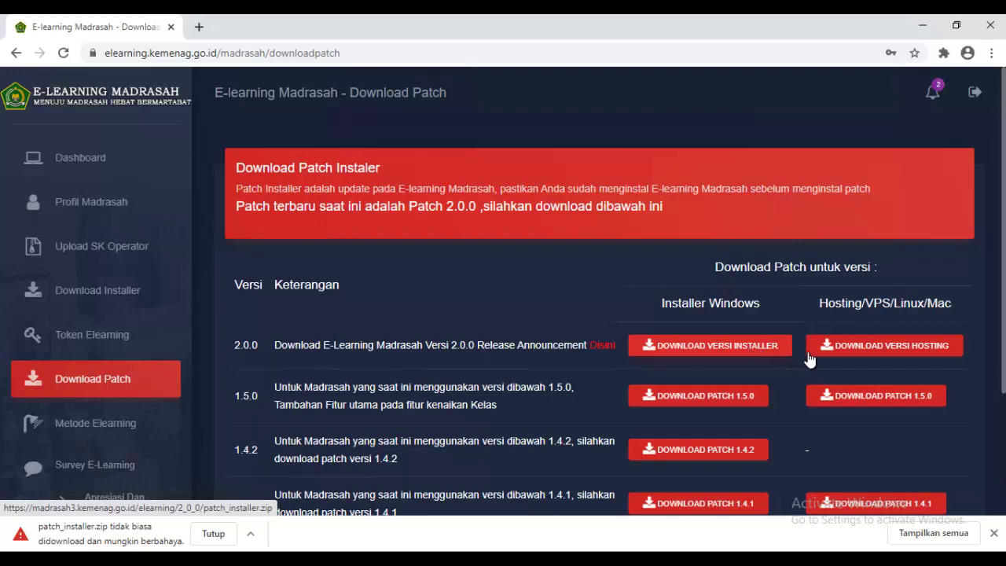
{"action": "left_click", "coordinate": [600, 346]}
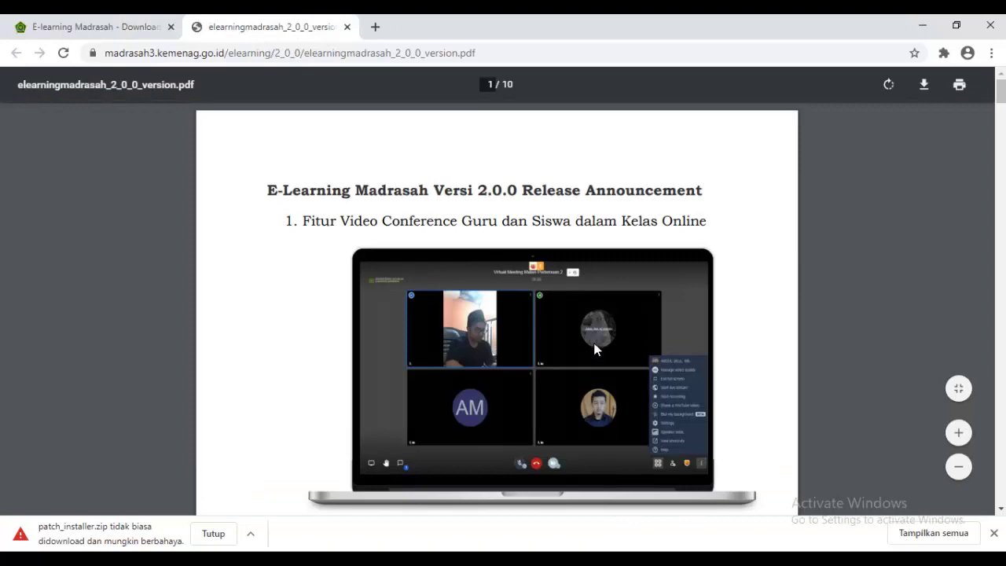
{"action": "scroll", "coordinate": [541, 234], "scroll_direction": "down", "scroll_amount": 5}
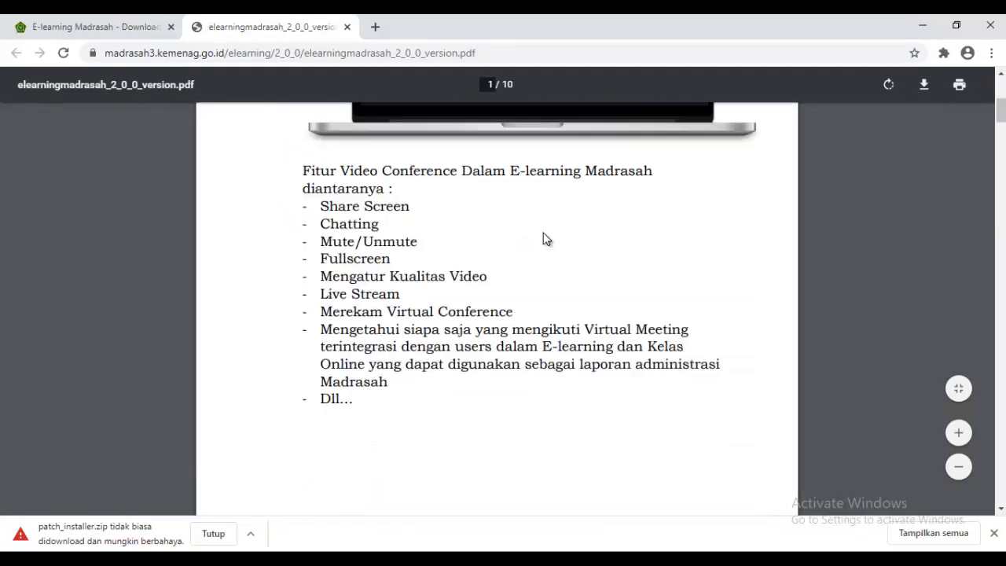
{"action": "scroll", "coordinate": [542, 239], "scroll_direction": "down", "scroll_amount": 3}
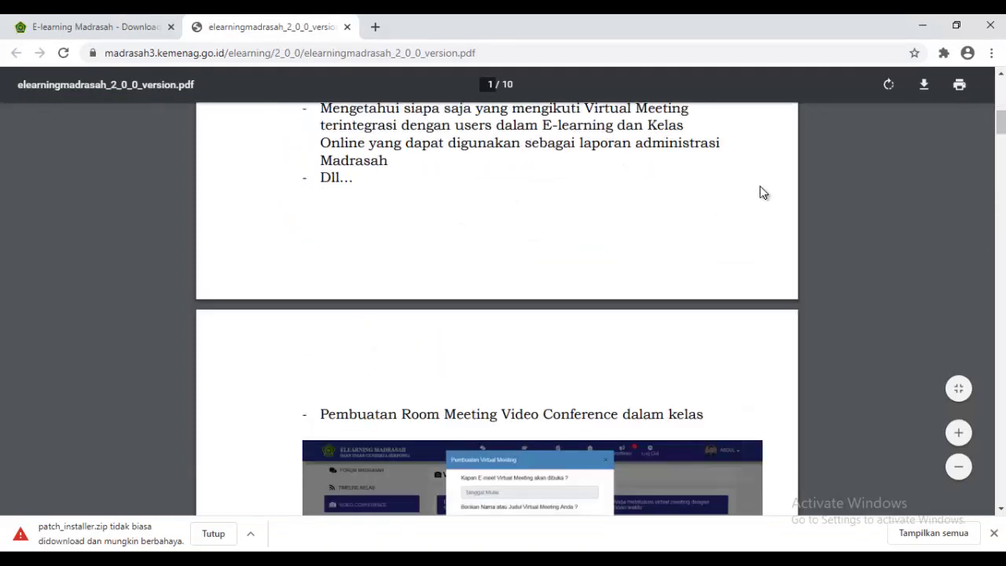
- Save the version 2.0.0 release announcement PDF and keep the blocked patch_installer.zip download
{"action": "left_click", "coordinate": [924, 84]}
{"action": "left_click", "coordinate": [395, 343]}
{"action": "left_click", "coordinate": [421, 537]}
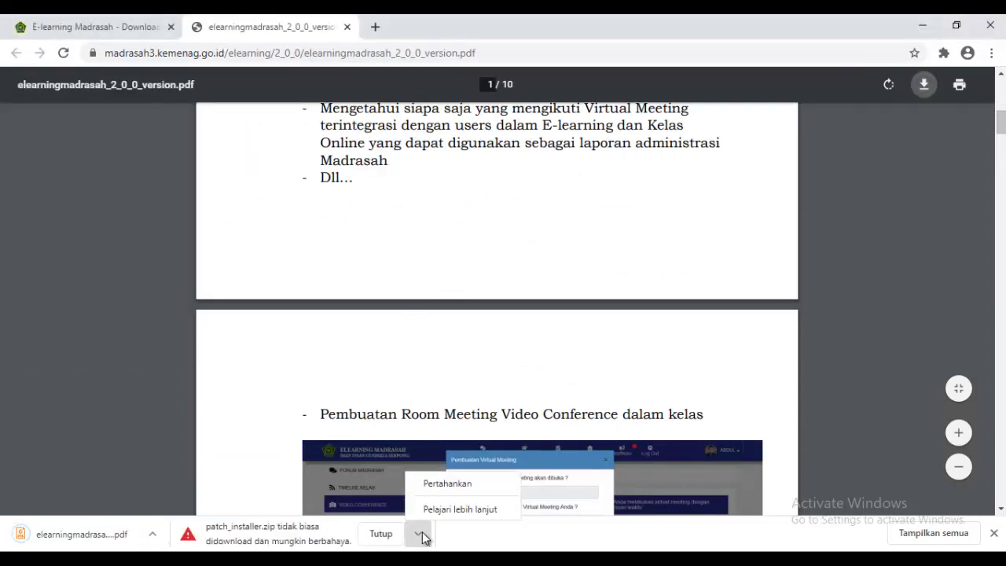
{"action": "left_click", "coordinate": [434, 485]}
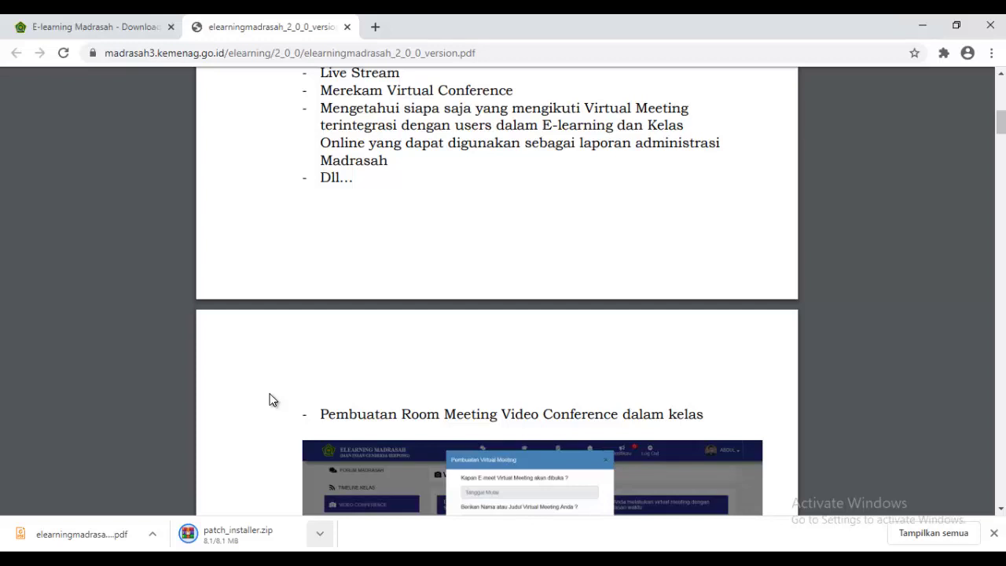
- View the E-learning Madrasah Download Installer page with its Windows and hosting versions
{"action": "left_click", "coordinate": [68, 28]}
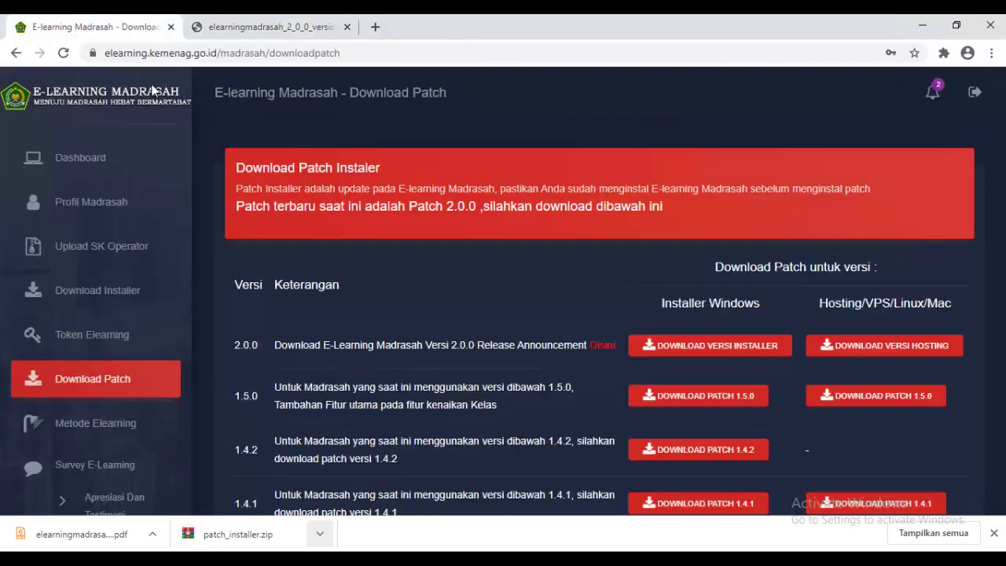
{"action": "left_click", "coordinate": [105, 298]}
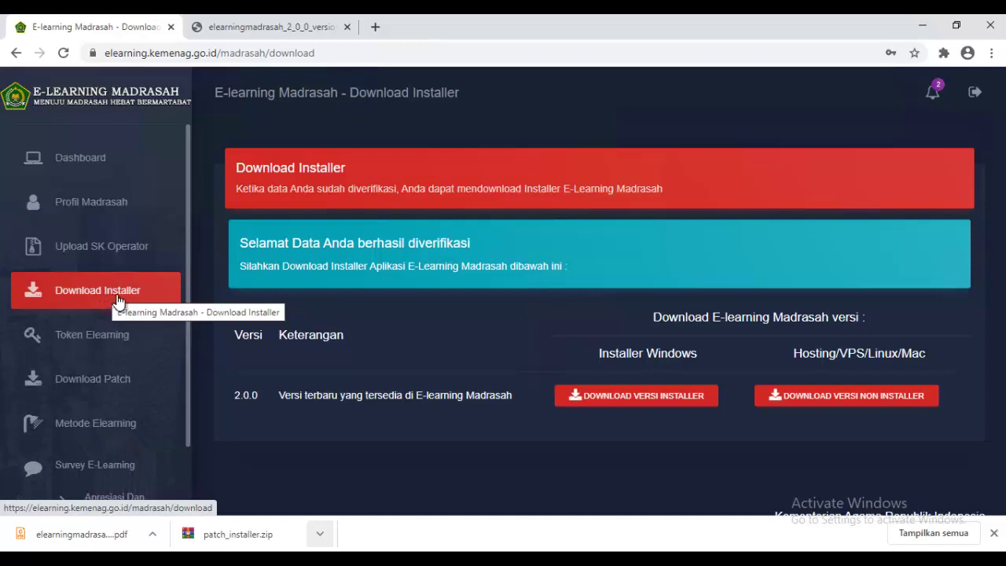
- Open the PATCH E-LEARNING INSTALLER folder in the server's Downloads and restore its window to a smaller size
{"action": "left_click", "coordinate": [924, 27]}
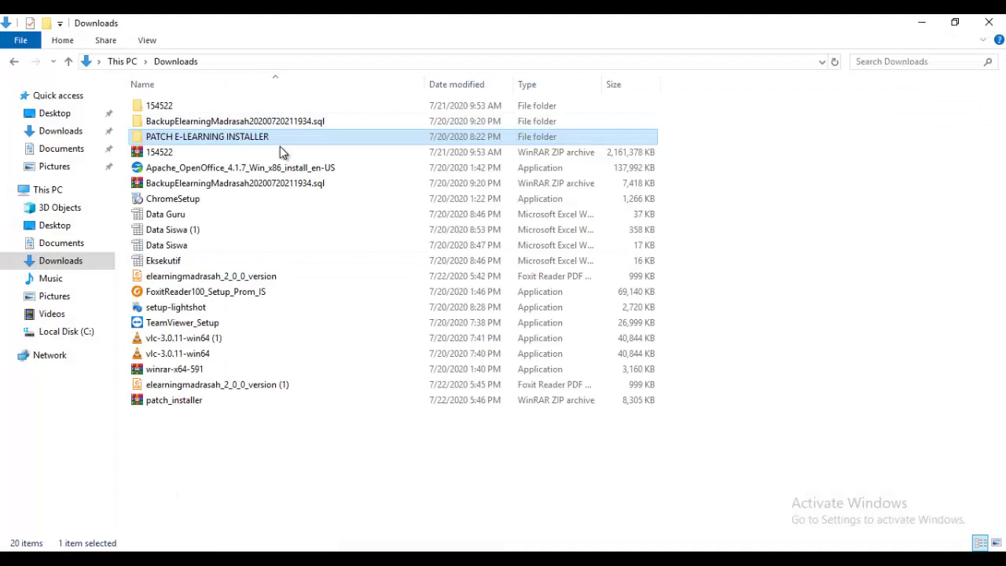
{"action": "double_click", "coordinate": [280, 140]}
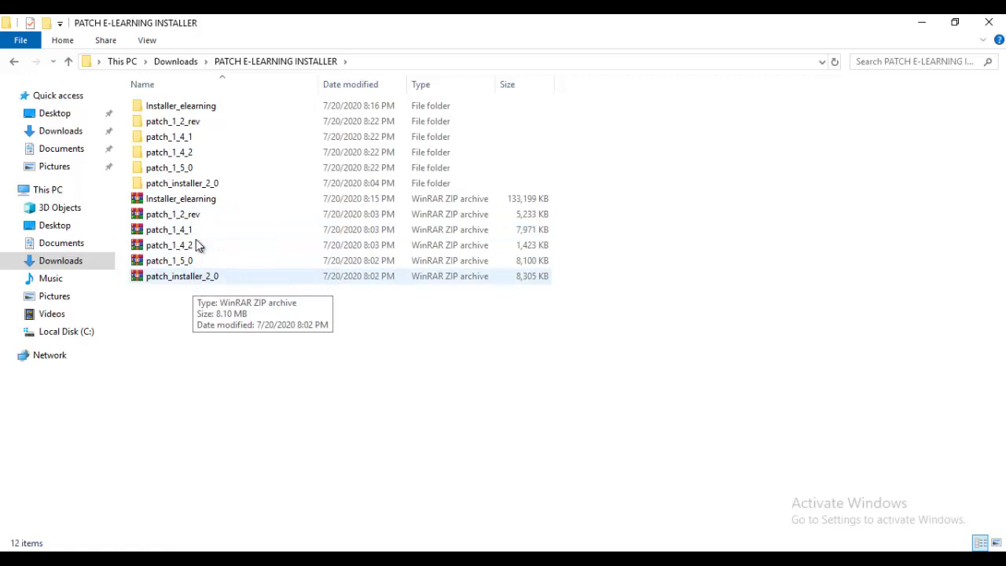
{"action": "left_click", "coordinate": [955, 22]}
{"action": "left_click_drag", "start_coordinate": [462, 66], "coordinate": [462, 64]}
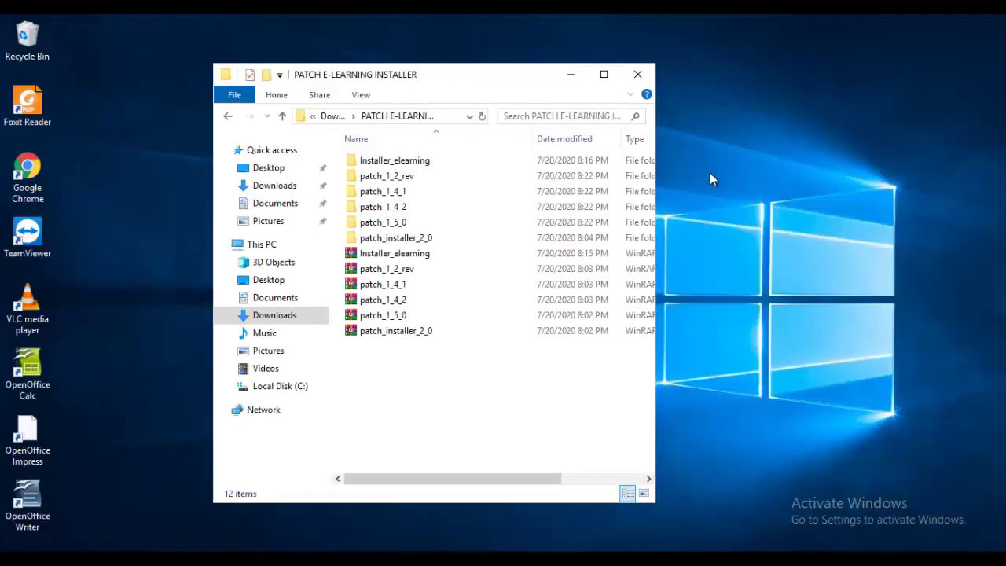
- Install E-learning Madrasah 1.1 from the Installer_elearning folder into C:\ELEARNINGMADRASAH and finish with the product web site opened
{"action": "left_click_drag", "start_coordinate": [656, 139], "coordinate": [882, 166]}
{"action": "double_click", "coordinate": [421, 164]}
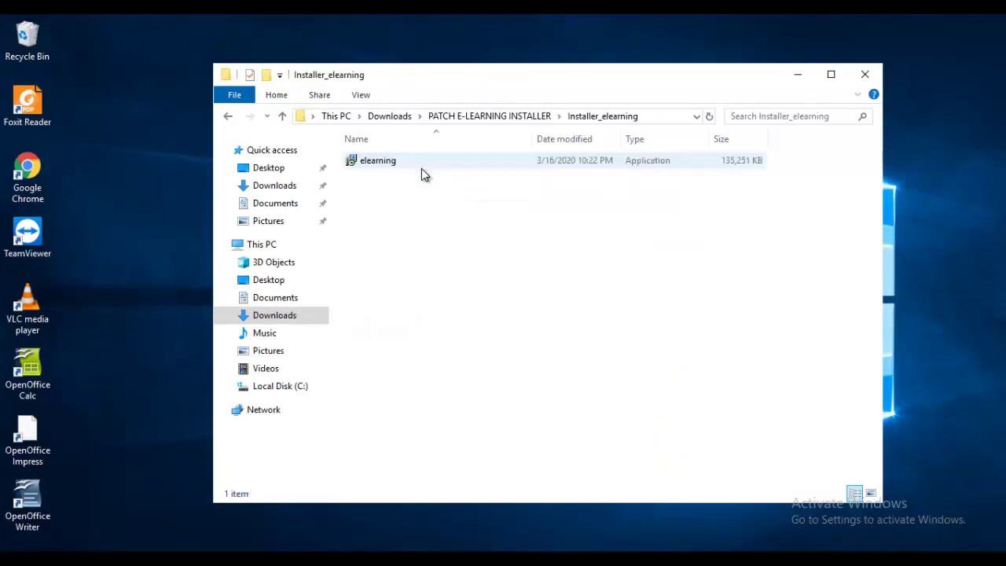
{"action": "double_click", "coordinate": [391, 168]}
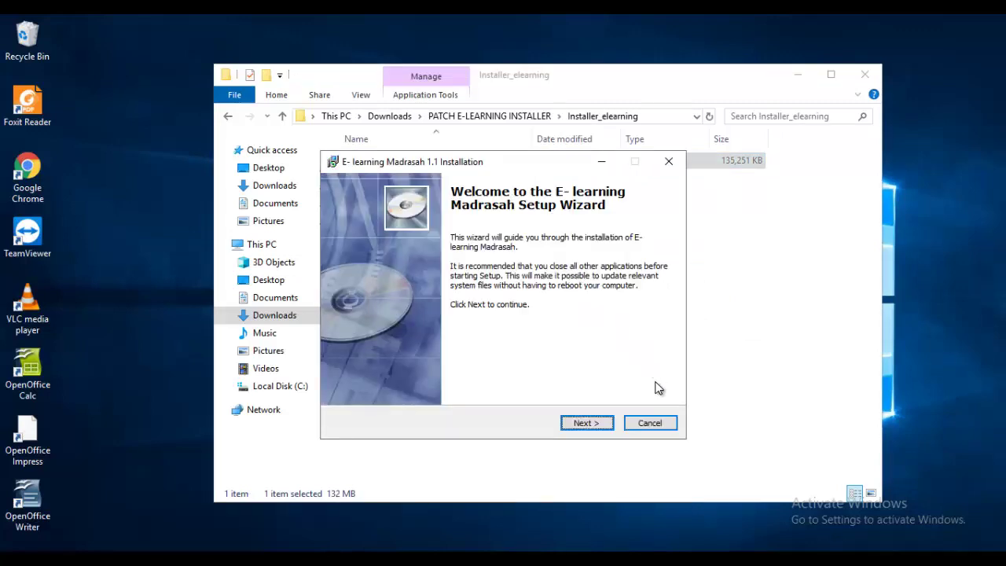
{"action": "left_click", "coordinate": [586, 422]}
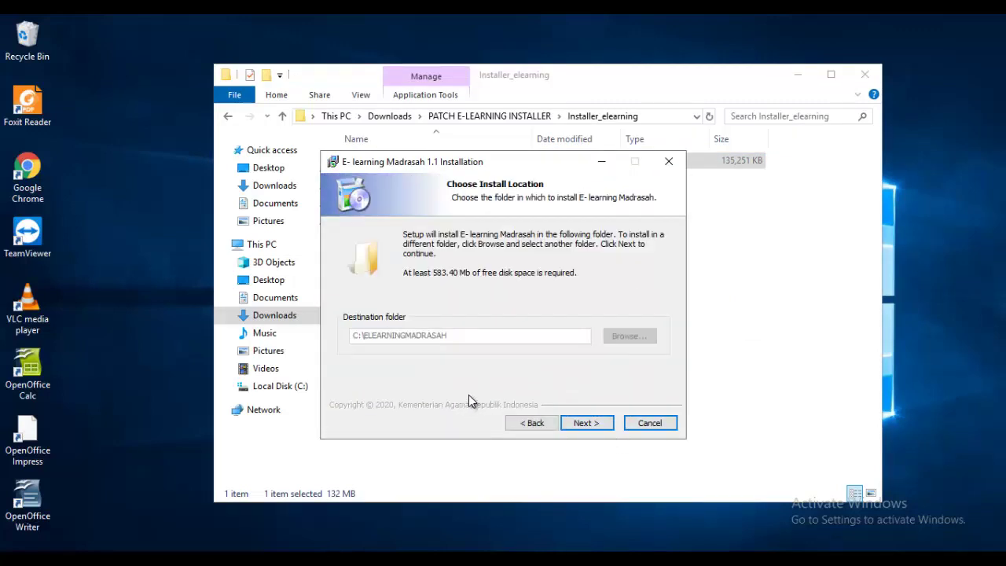
{"action": "left_click", "coordinate": [595, 425]}
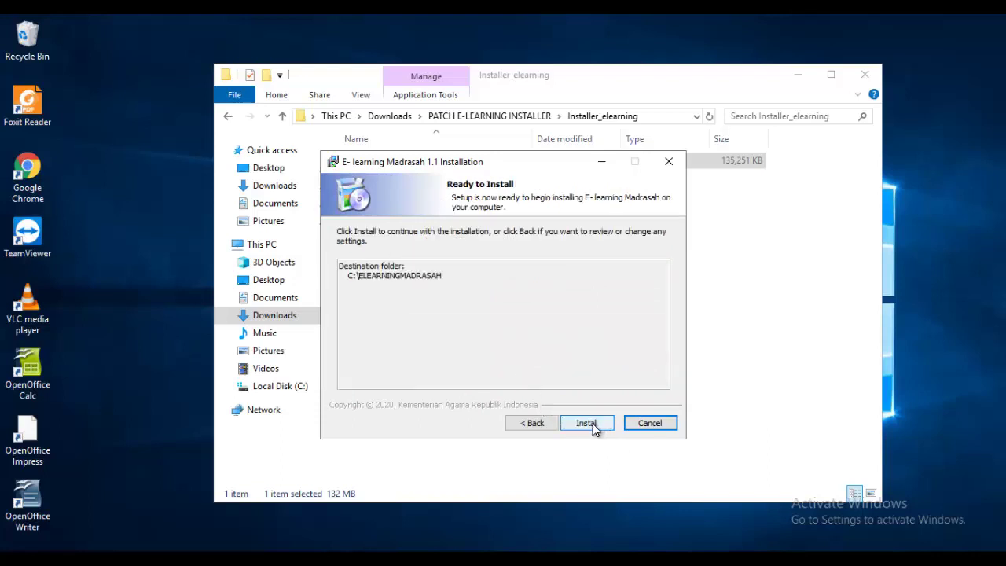
{"action": "left_click", "coordinate": [588, 423]}
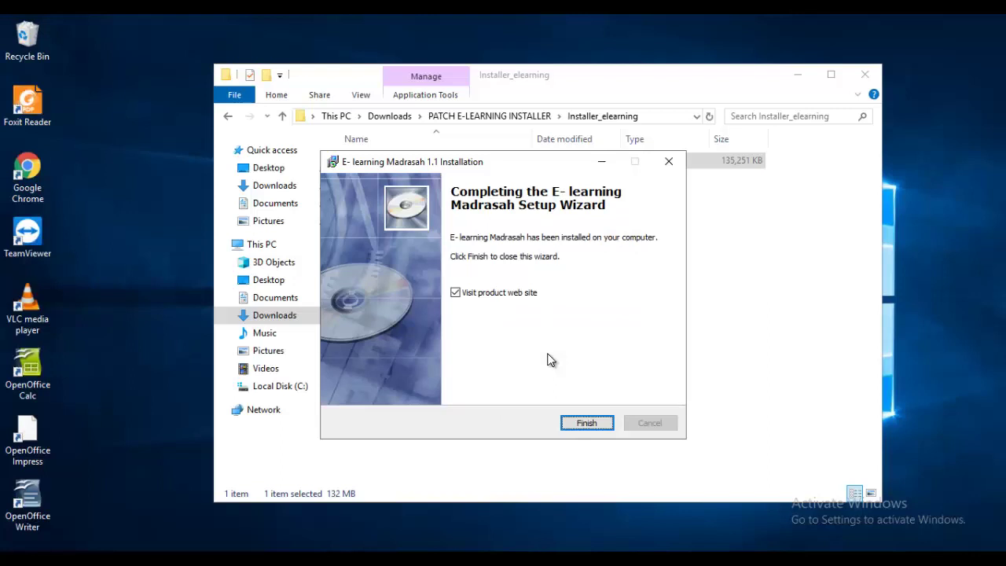
{"action": "left_click", "coordinate": [579, 425]}
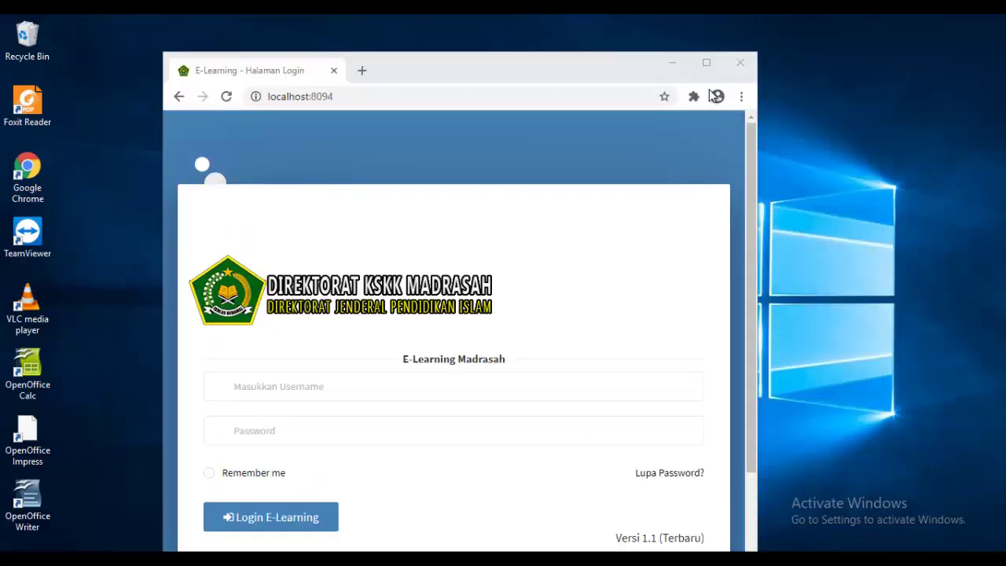
- Load the E-Learning login page from 103.146.203.241:8094 in a new browser tab and check its version label
{"action": "left_click", "coordinate": [706, 62]}
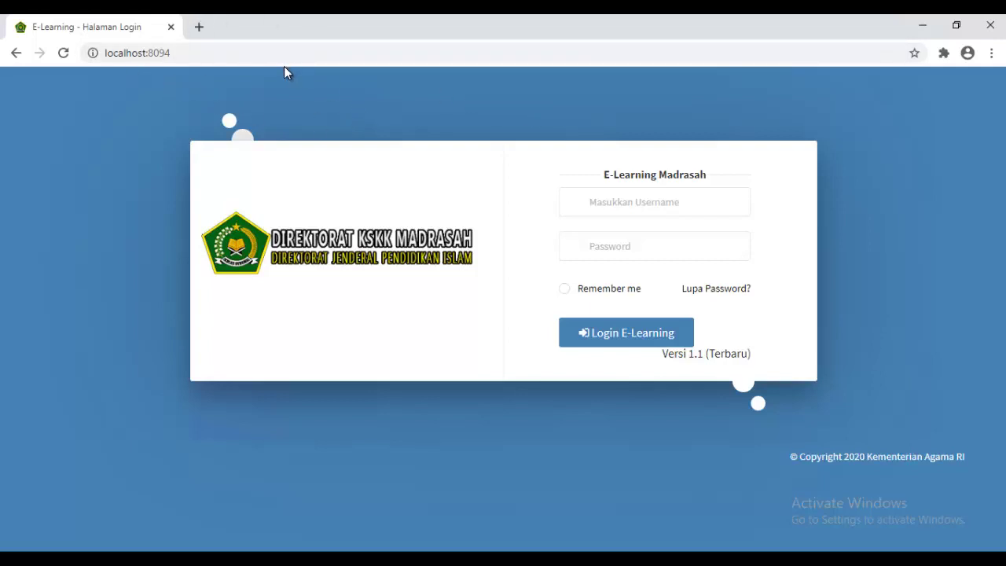
{"action": "left_click", "coordinate": [199, 28]}
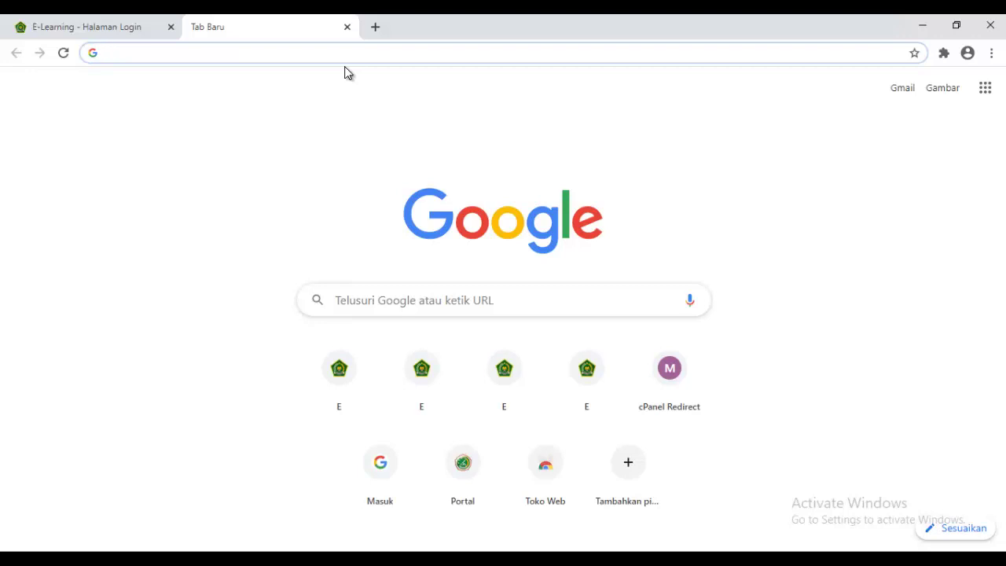
{"action": "type", "text": "102"}
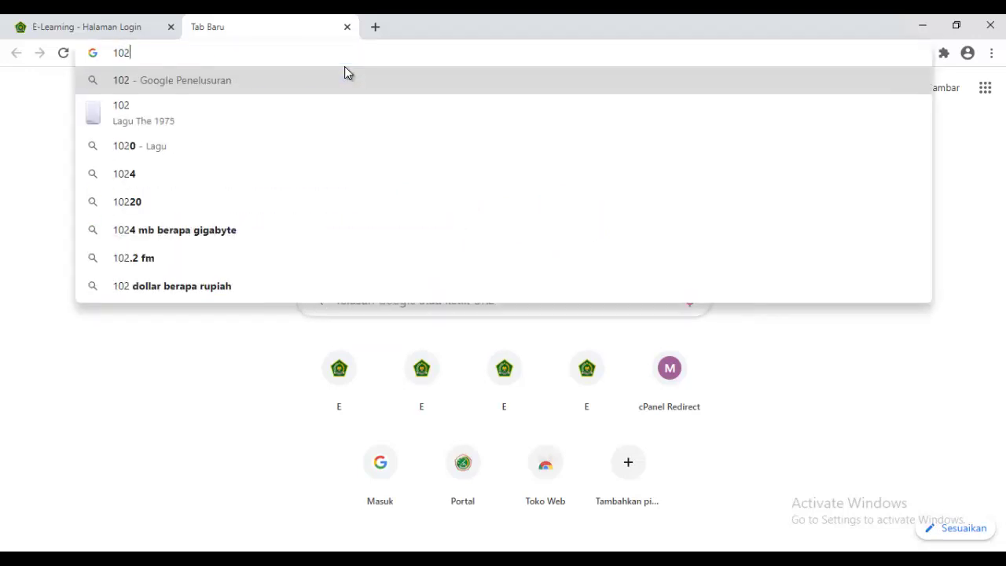
{"action": "key", "text": "BackSpace"}
{"action": "type", "text": "3"}
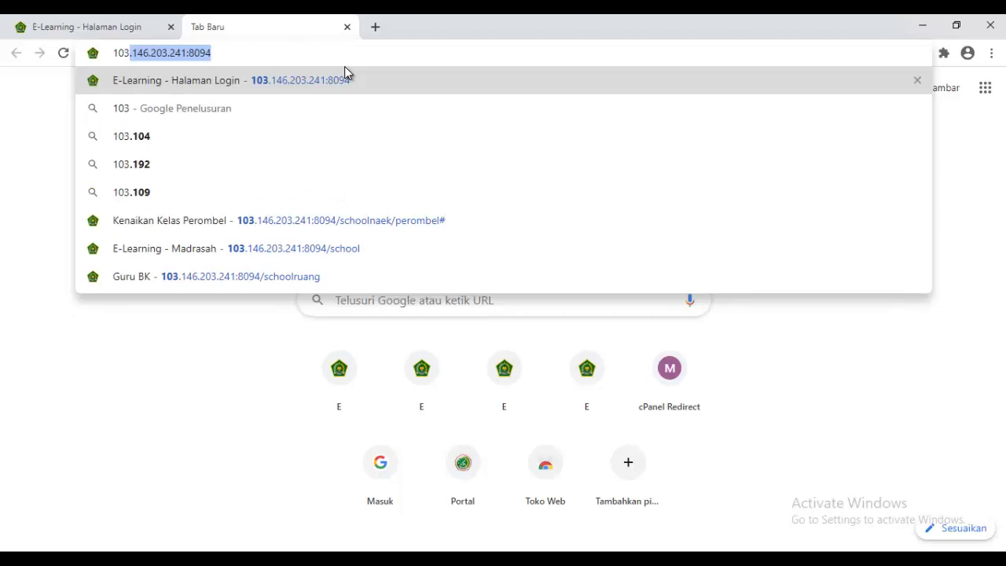
{"action": "key", "text": "Return"}
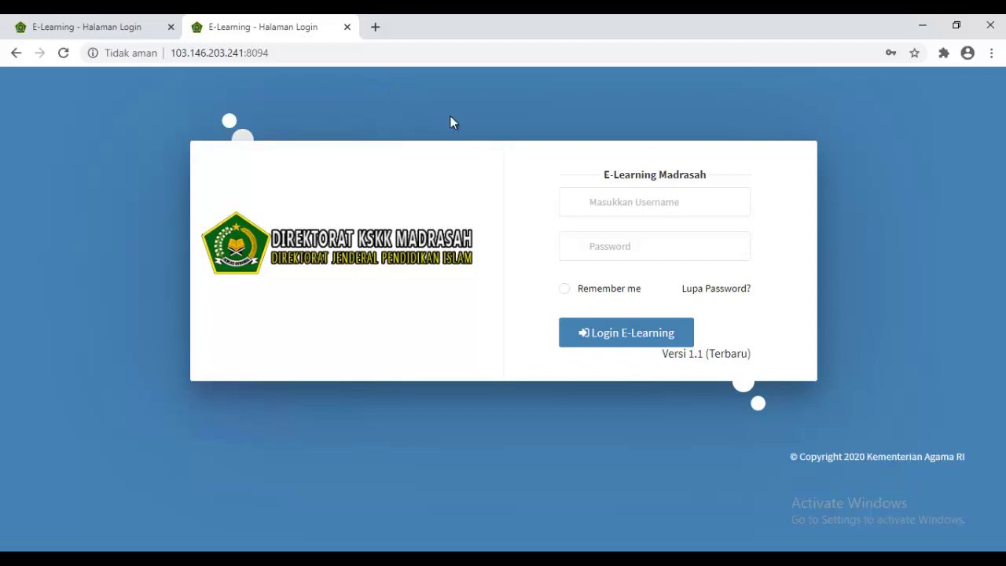
{"action": "left_click_drag", "start_coordinate": [707, 358], "coordinate": [654, 363]}
{"action": "left_click", "coordinate": [495, 208]}
- Log in to E-Learning Madrasah with the saved username and password
{"action": "left_click", "coordinate": [956, 25]}
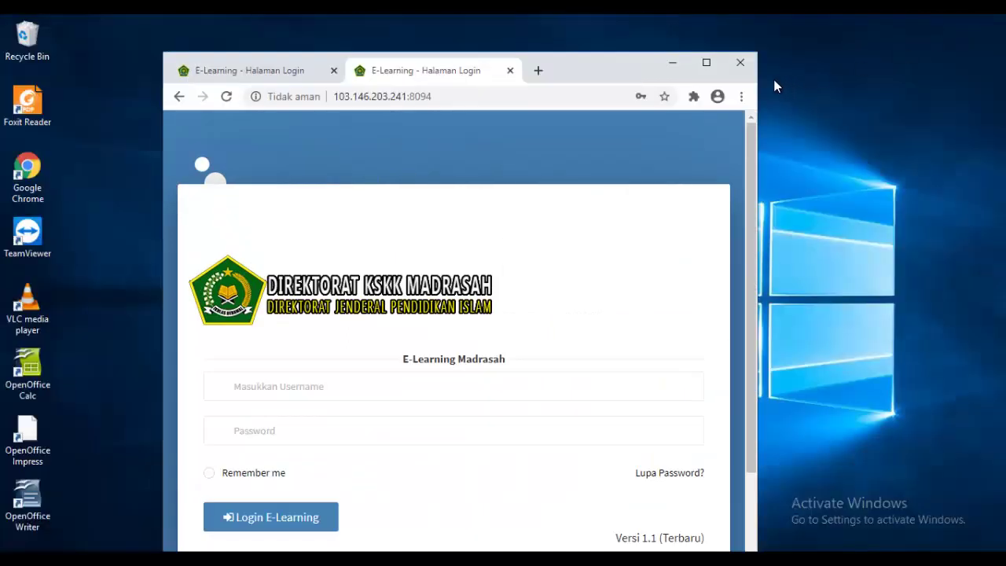
{"action": "left_click", "coordinate": [706, 62]}
{"action": "left_click", "coordinate": [597, 205]}
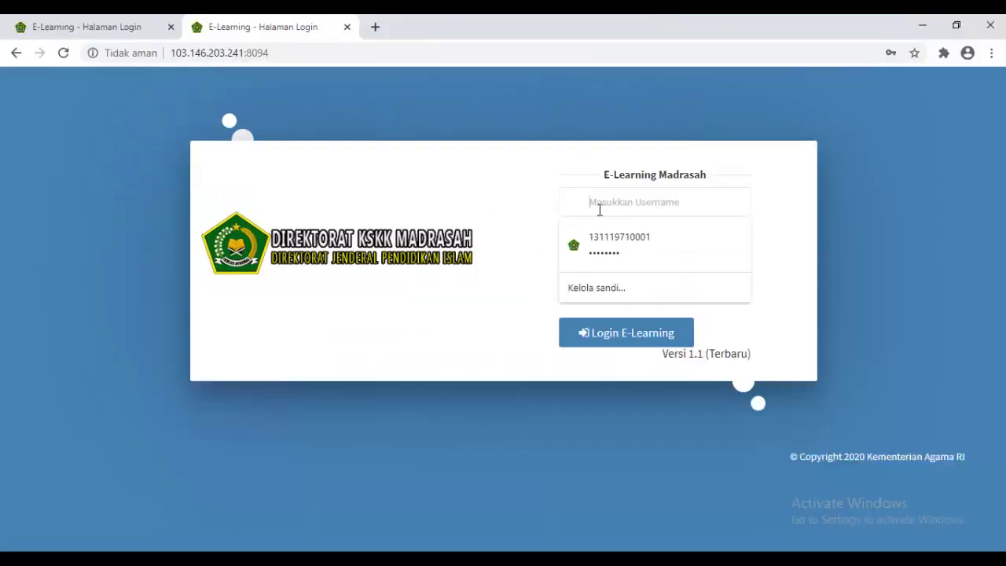
{"action": "left_click", "coordinate": [712, 235]}
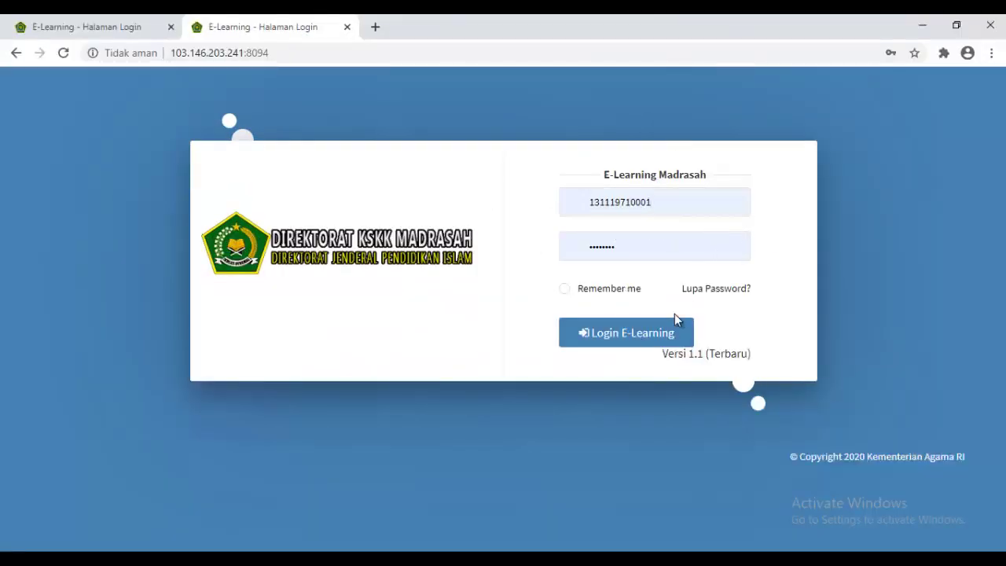
{"action": "left_click", "coordinate": [598, 336]}
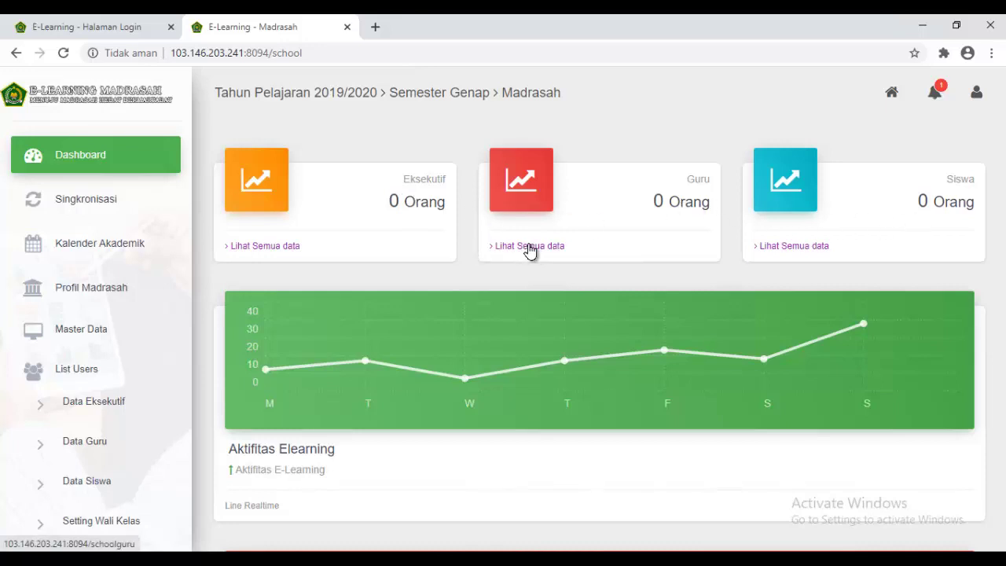
- Log out of the E-Learning Madrasah dashboard and confirm leaving the application
{"action": "left_click", "coordinate": [977, 94]}
{"action": "left_click", "coordinate": [934, 202]}
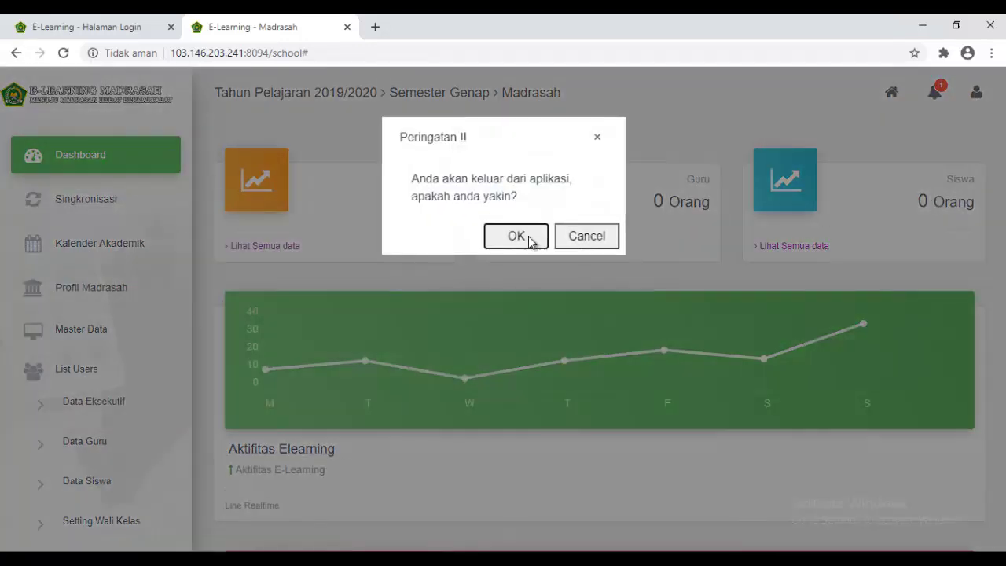
{"action": "left_click", "coordinate": [524, 240]}
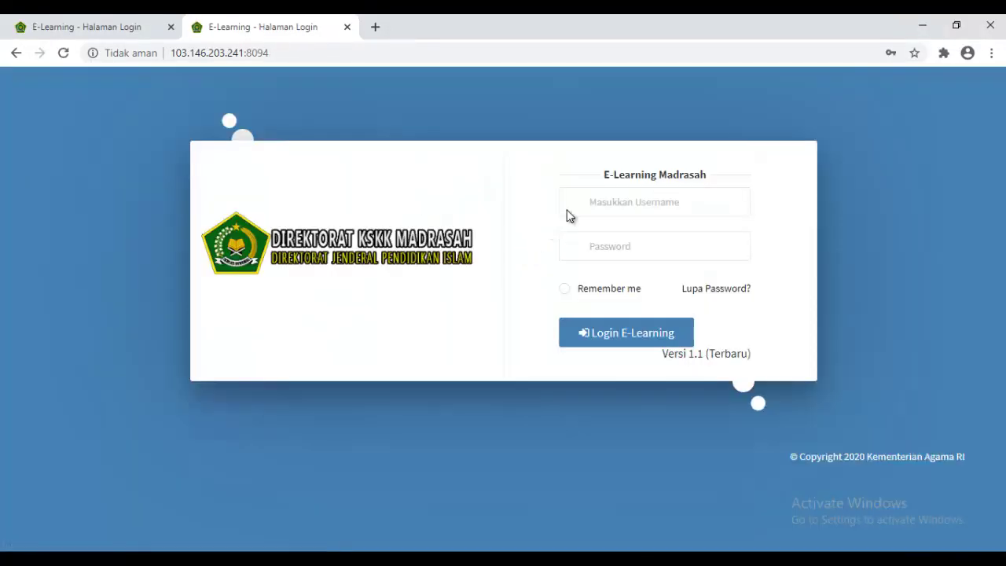
- Open the patch_1_2_rev folder inside PATCH E-LEARNING INSTALLER and move its window aside so the browser stays visible
{"action": "left_click", "coordinate": [956, 25]}
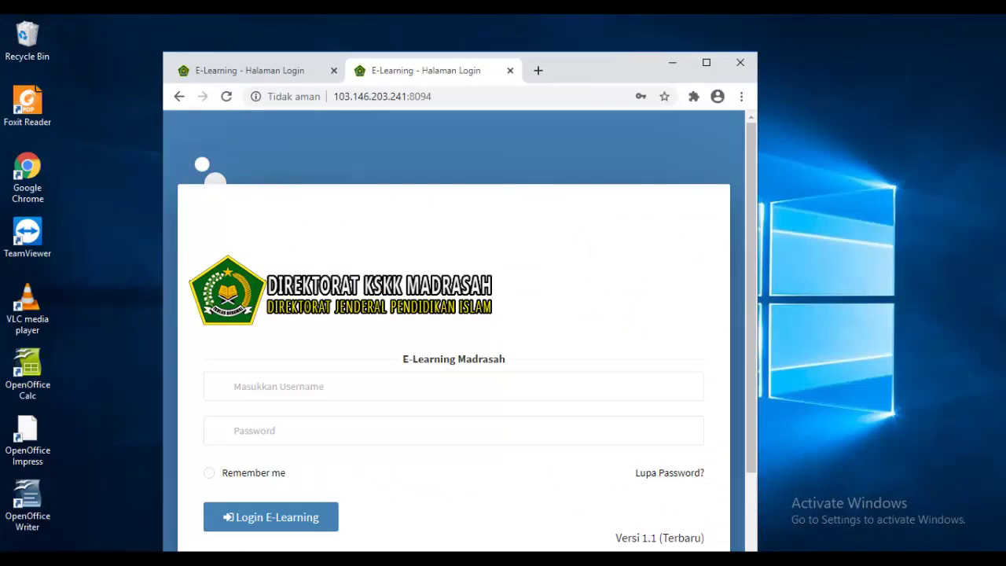
{"action": "key", "text": "alt+Tab"}
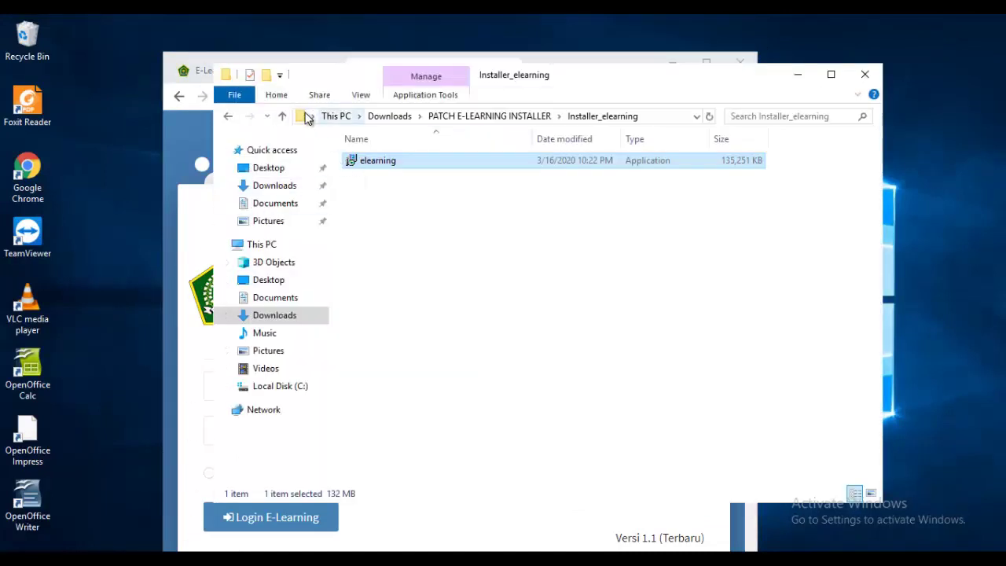
{"action": "left_click", "coordinate": [282, 115]}
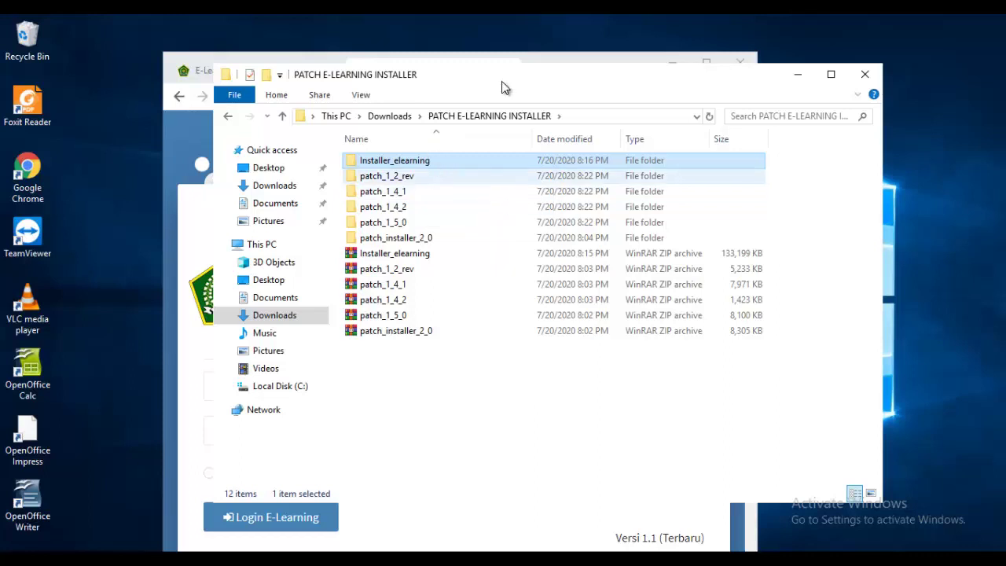
{"action": "left_click", "coordinate": [575, 57]}
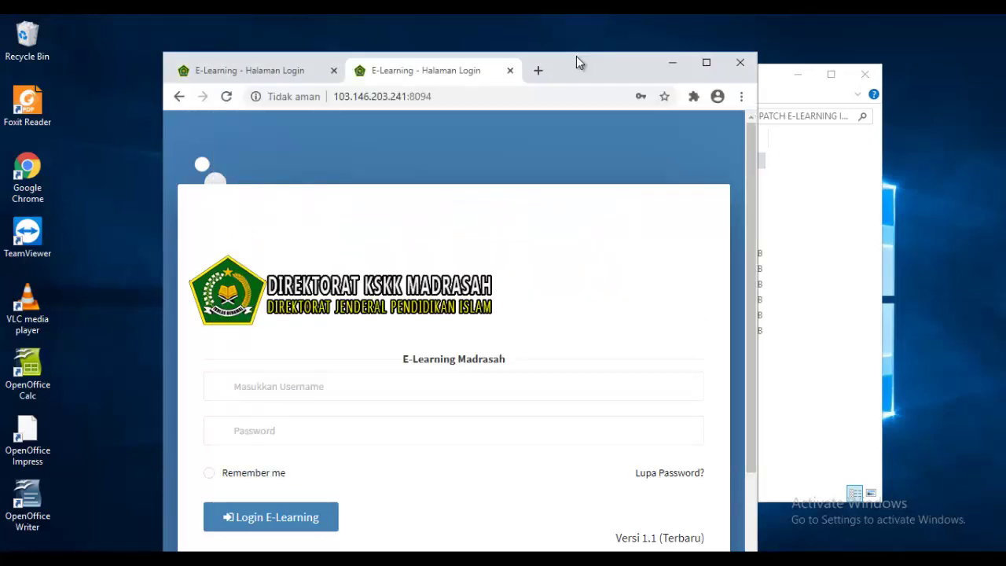
{"action": "left_click", "coordinate": [849, 209]}
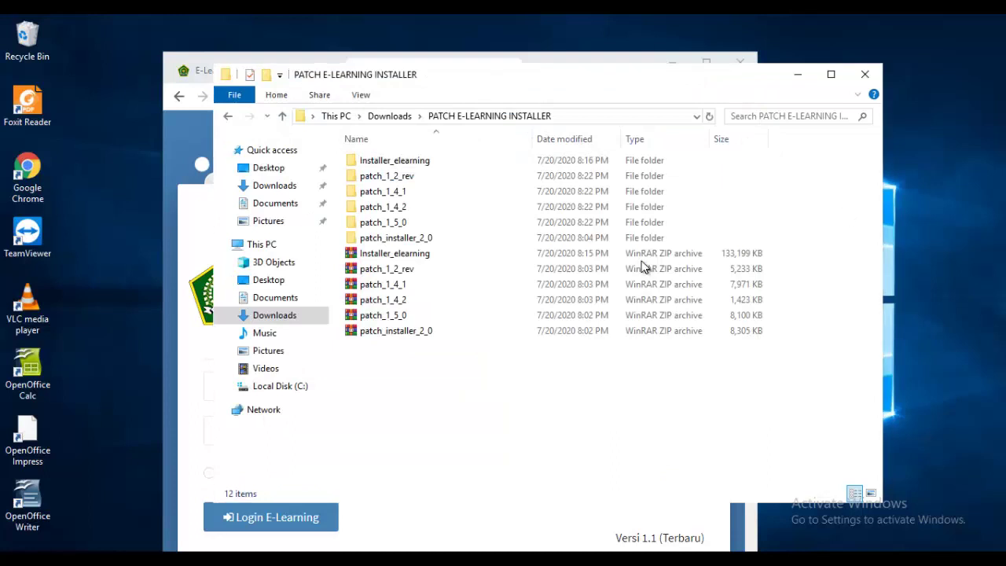
{"action": "double_click", "coordinate": [420, 180]}
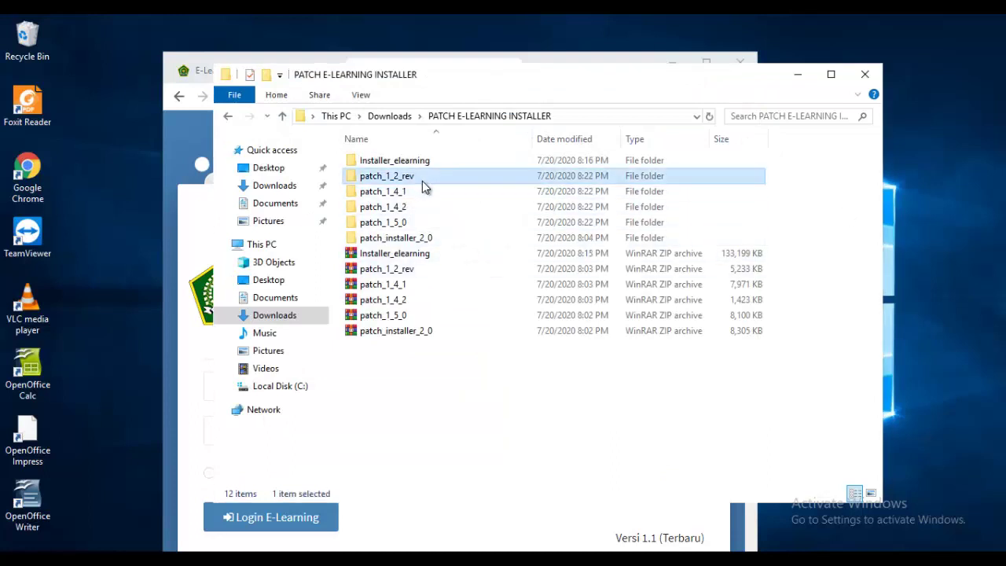
{"action": "left_click_drag", "start_coordinate": [555, 82], "coordinate": [769, 95]}
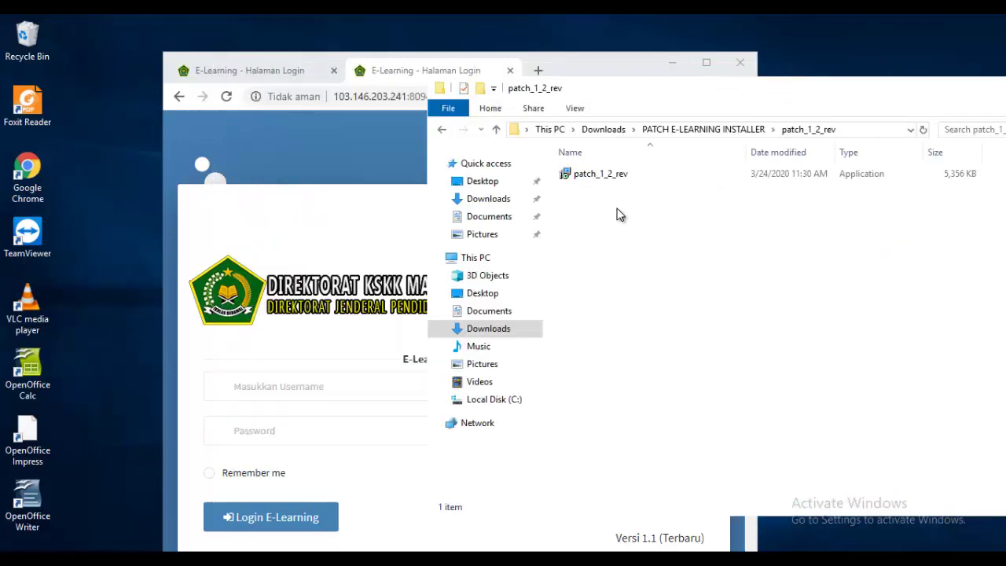
- Install Patch Elearning 1.2 (revisi) into C:\ELEARNINGMADRASAH and finish without visiting the product web site
{"action": "double_click", "coordinate": [603, 174]}
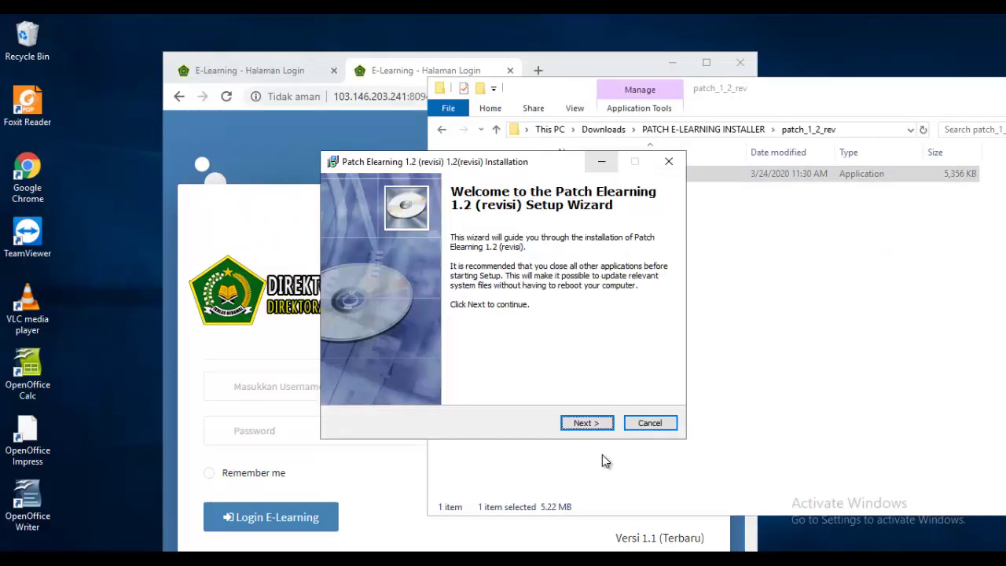
{"action": "left_click", "coordinate": [587, 425]}
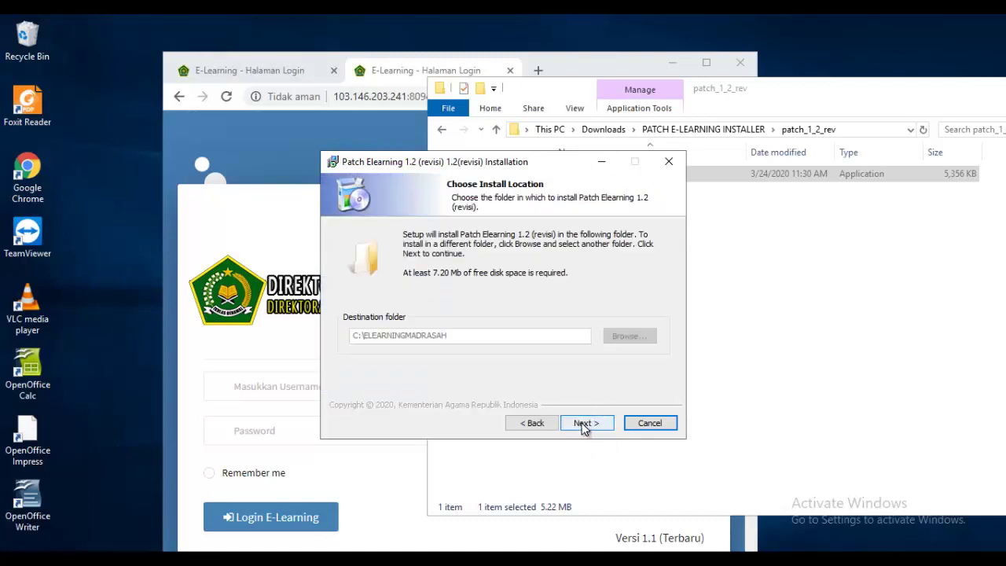
{"action": "left_click", "coordinate": [589, 424]}
{"action": "left_click", "coordinate": [586, 423]}
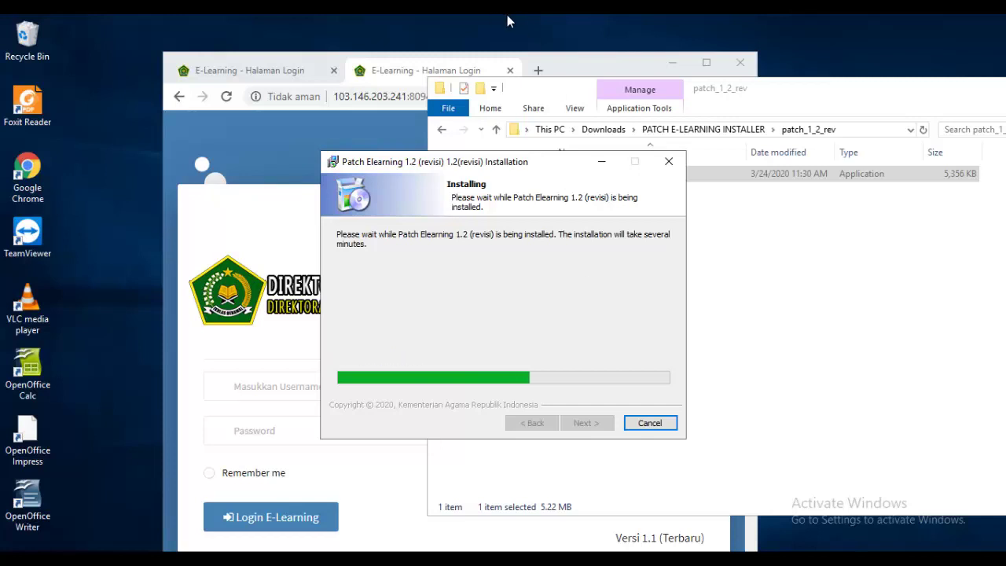
{"action": "mouse_move", "coordinate": [517, 14]}
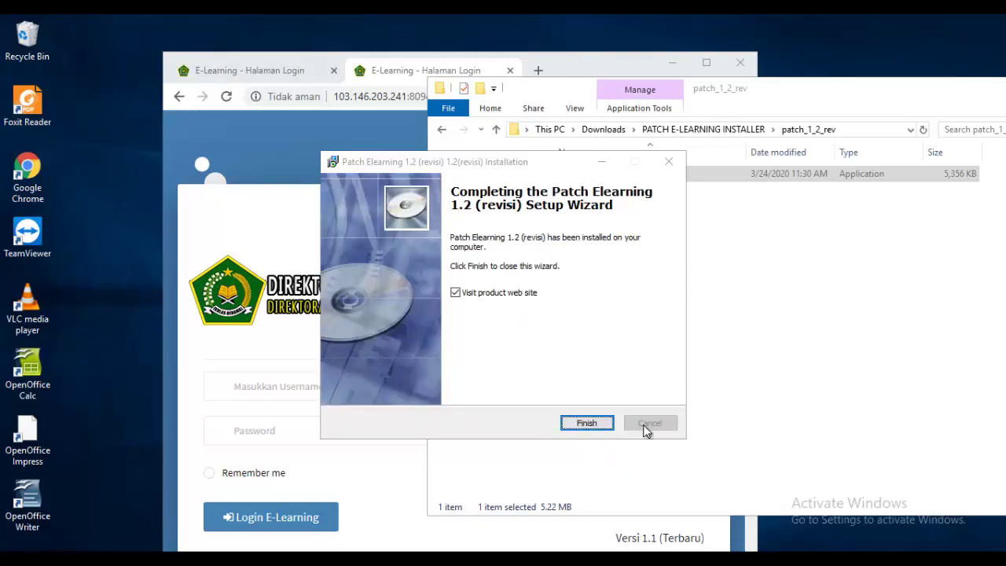
{"action": "left_click", "coordinate": [455, 293]}
{"action": "left_click", "coordinate": [585, 424]}
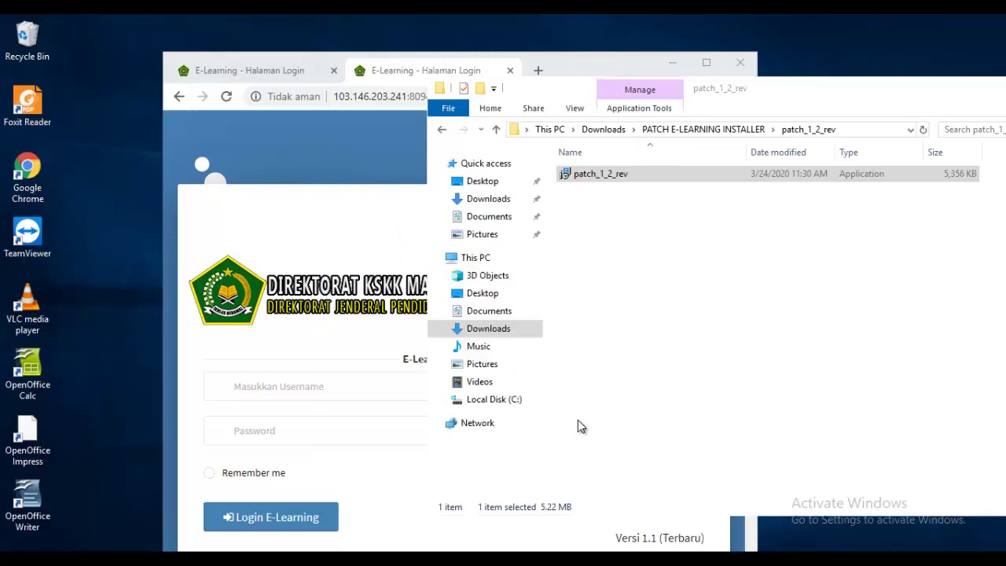
- Reload the E-Learning login page in the maximized browser and check the version label under the login form
{"action": "left_click", "coordinate": [582, 63]}
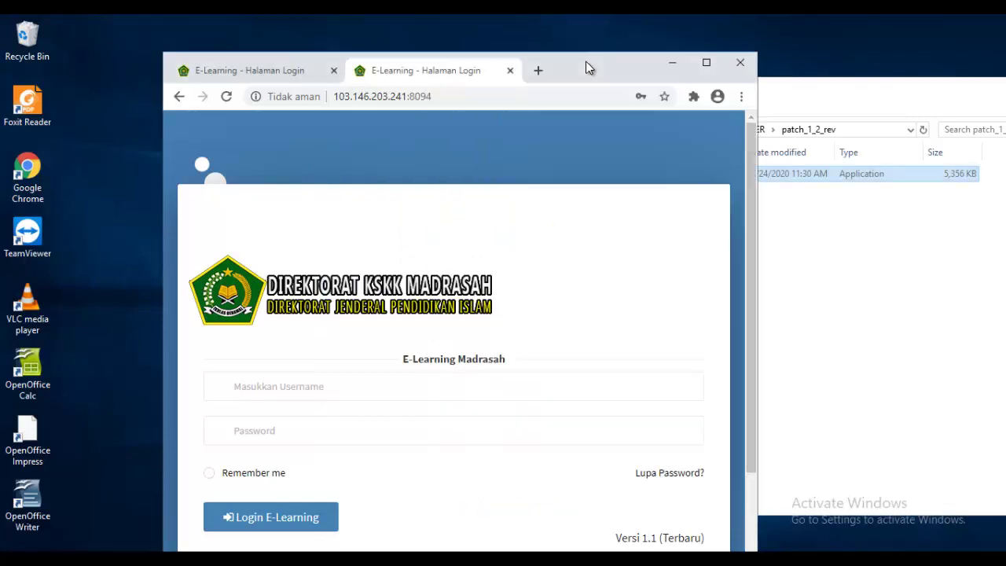
{"action": "left_click", "coordinate": [706, 63]}
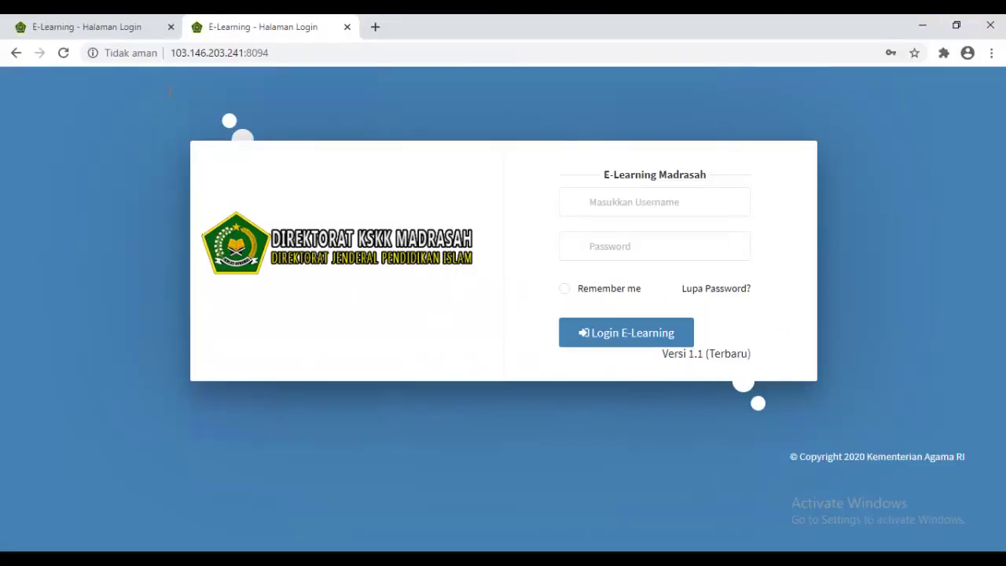
{"action": "left_click", "coordinate": [65, 54]}
{"action": "mouse_move", "coordinate": [673, 358]}
{"action": "left_mouse_down"}
{"action": "mouse_move", "coordinate": [756, 365]}
{"action": "mouse_move", "coordinate": [674, 360]}
{"action": "left_mouse_up"}
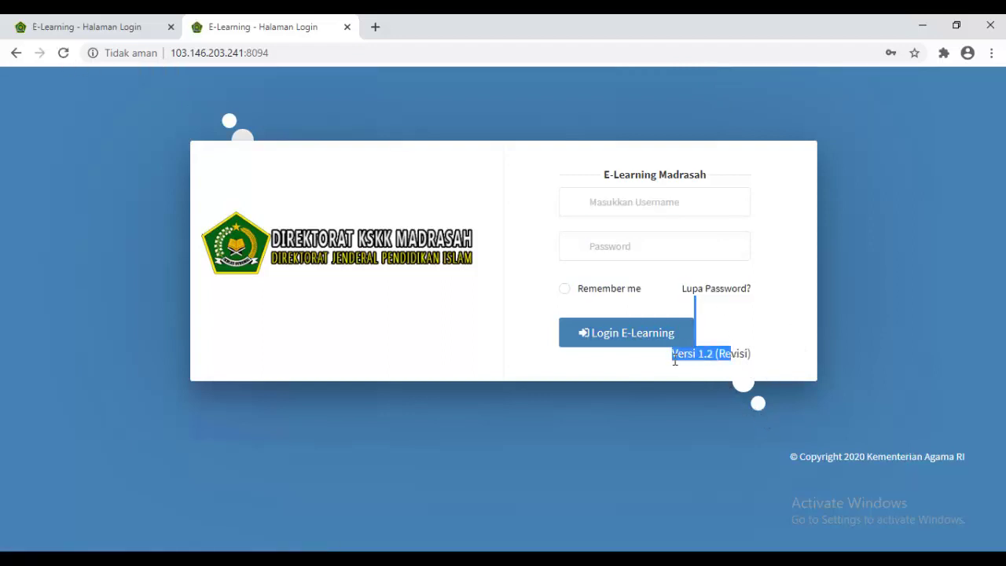
{"action": "left_click", "coordinate": [801, 315]}
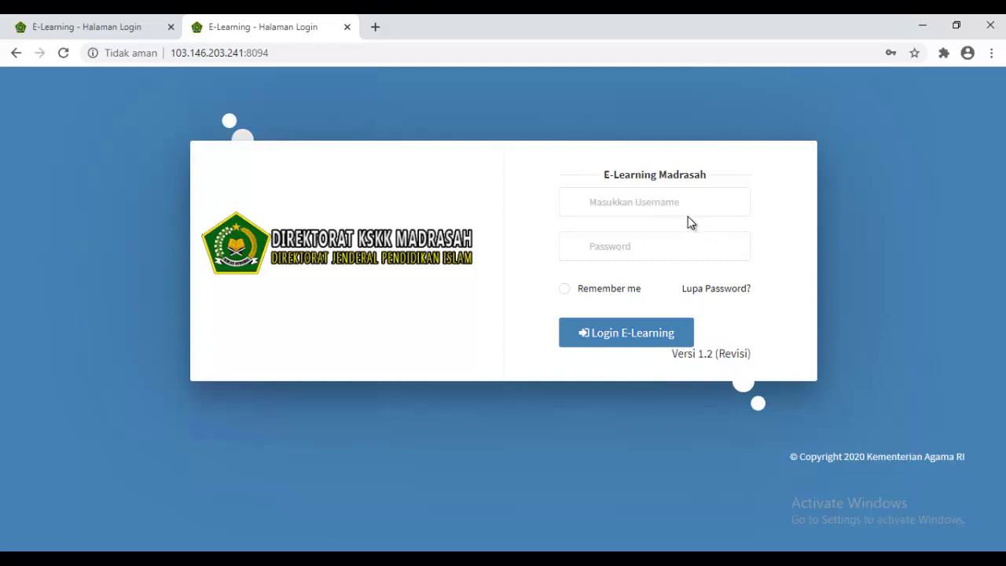
- Log in to the patched E-Learning Madrasah with the saved username and password
{"action": "left_click", "coordinate": [626, 207]}
{"action": "left_click", "coordinate": [617, 240]}
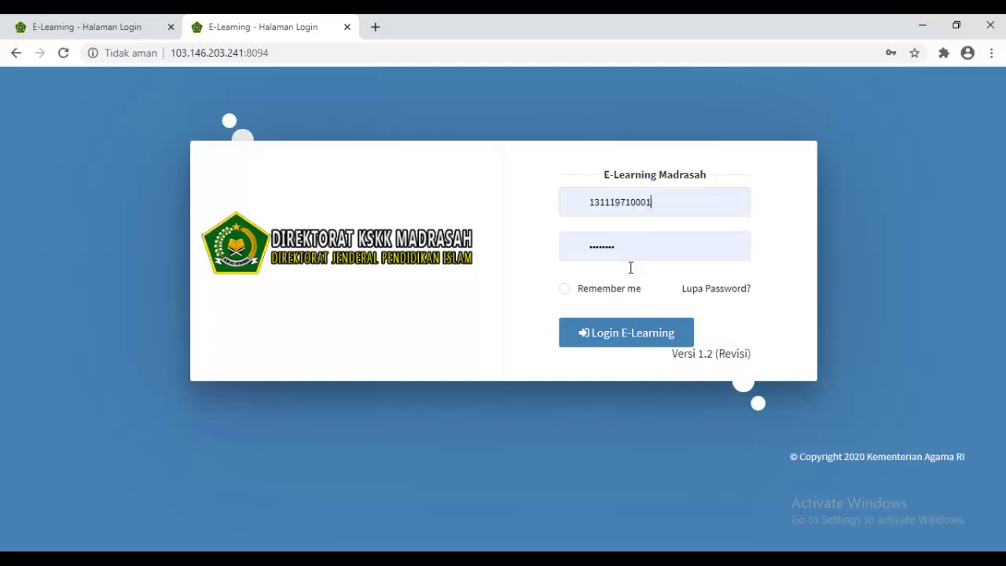
{"action": "left_click", "coordinate": [596, 336]}
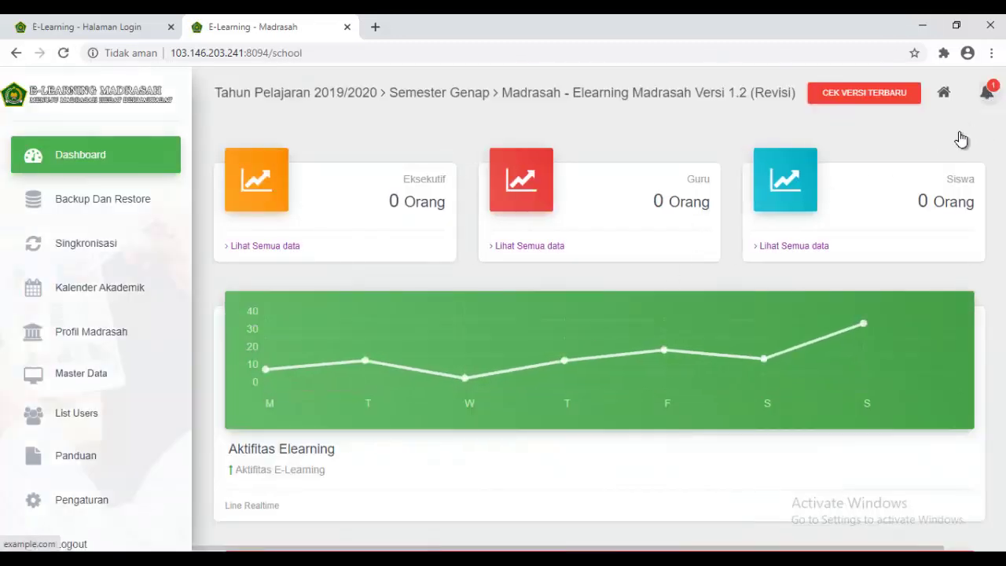
- View the dashboard notification, dismiss it, and log out of E-Learning Madrasah
{"action": "left_click", "coordinate": [987, 93]}
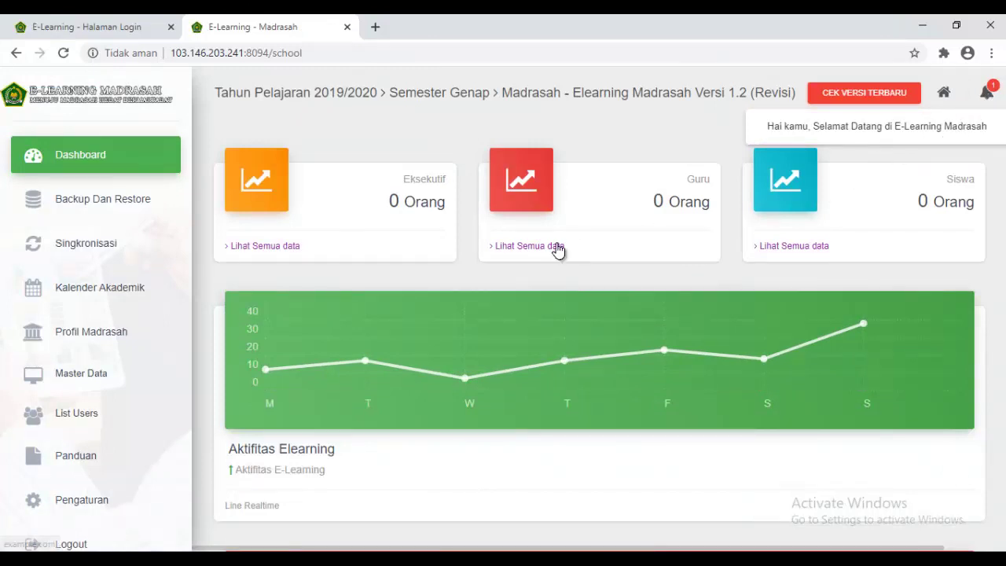
{"action": "left_click", "coordinate": [663, 138]}
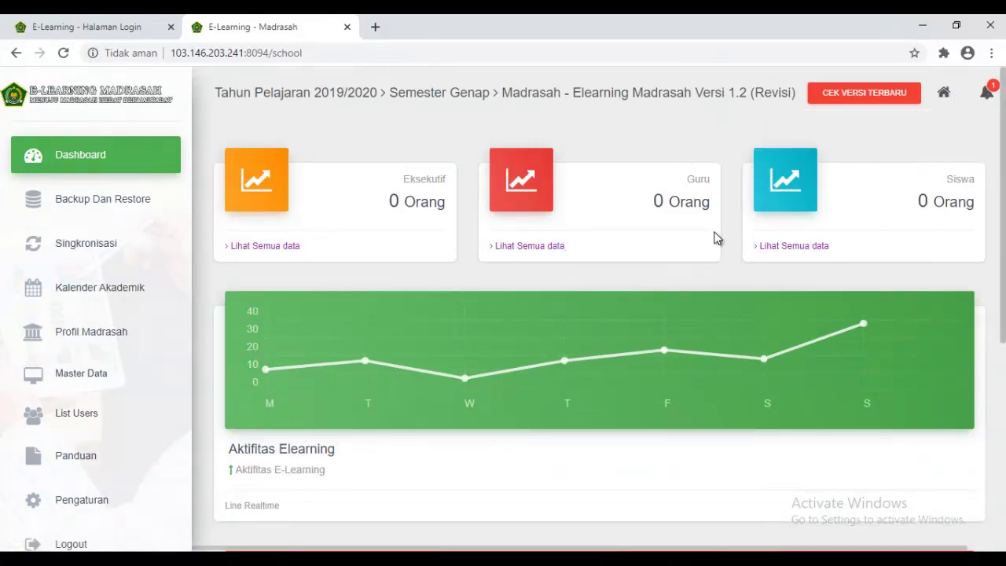
{"action": "left_click", "coordinate": [69, 543]}
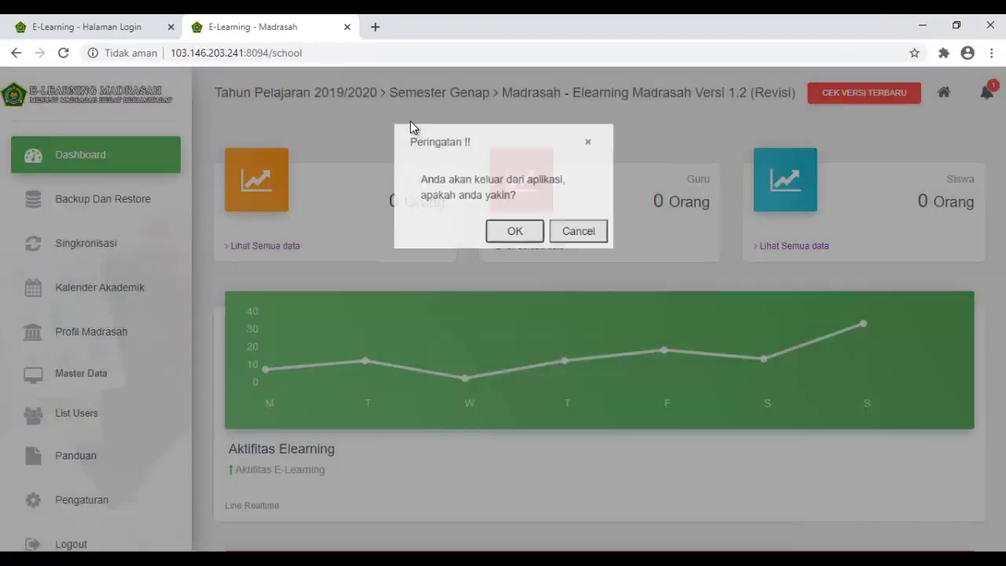
{"action": "left_click", "coordinate": [516, 236]}
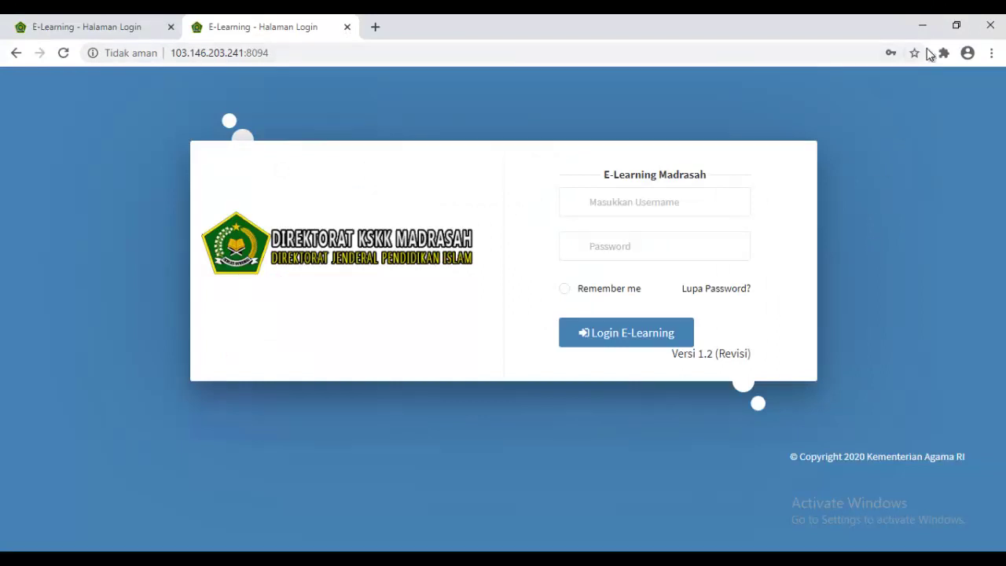
- Shrink the browser window and open the patch_1_4_1 folder inside PATCH E-LEARNING INSTALLER
{"action": "left_click", "coordinate": [957, 25]}
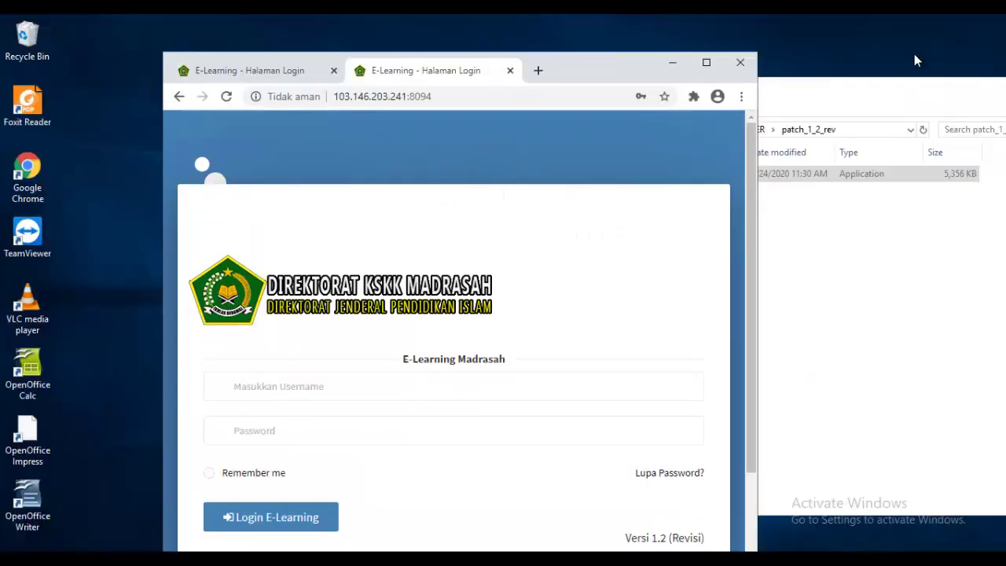
{"action": "left_click", "coordinate": [897, 322]}
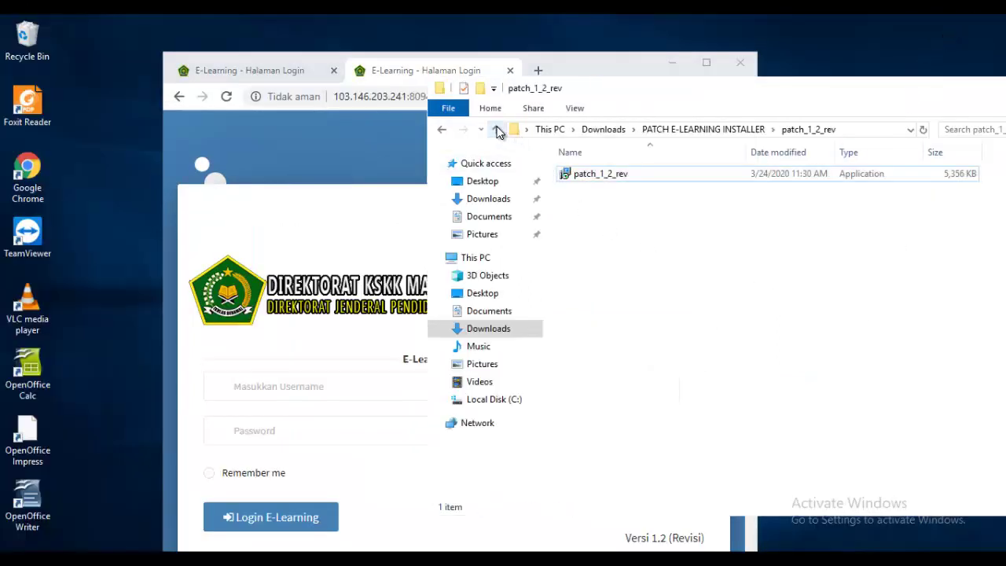
{"action": "left_click", "coordinate": [497, 131]}
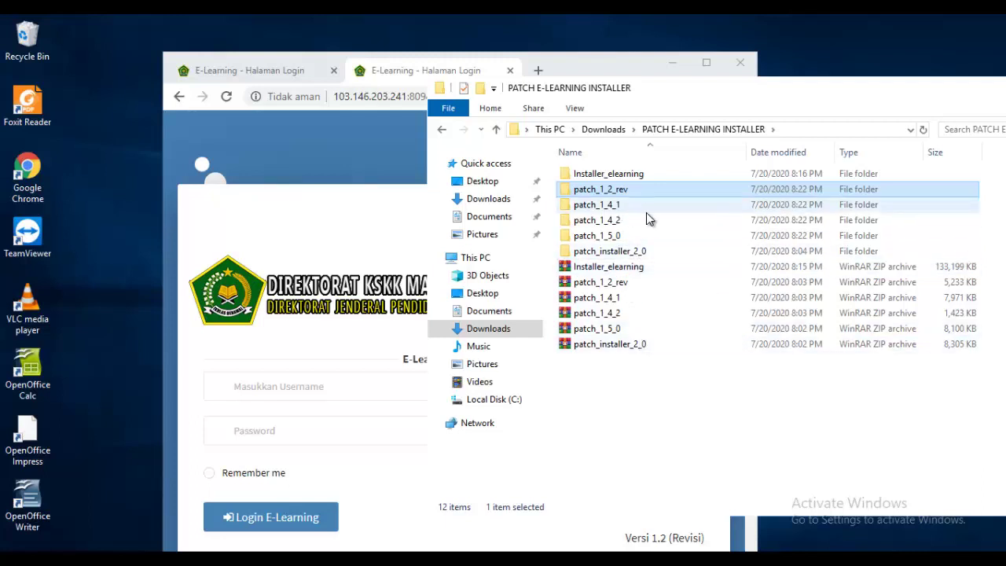
{"action": "double_click", "coordinate": [628, 205]}
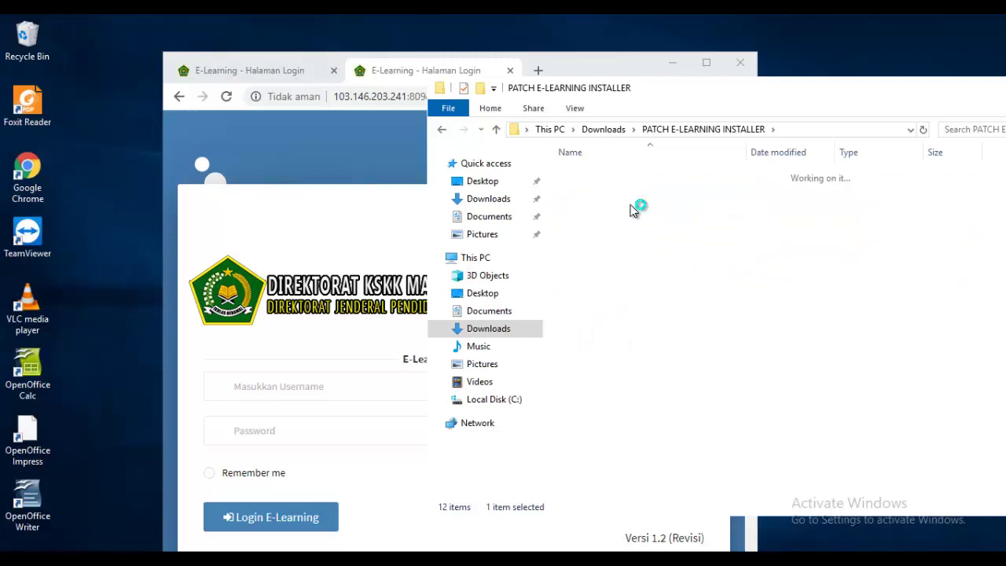
{"action": "left_click", "coordinate": [496, 129]}
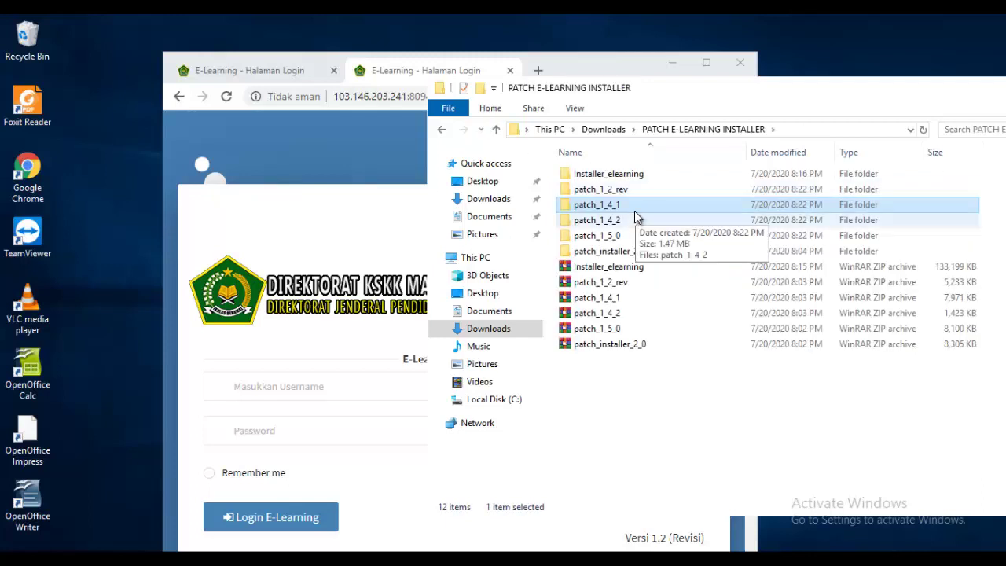
{"action": "double_click", "coordinate": [634, 206]}
- Install Draft Patch 1.4.1 into C:\ELEARNINGMADRASAH and finish without visiting the product web site
{"action": "double_click", "coordinate": [610, 176]}
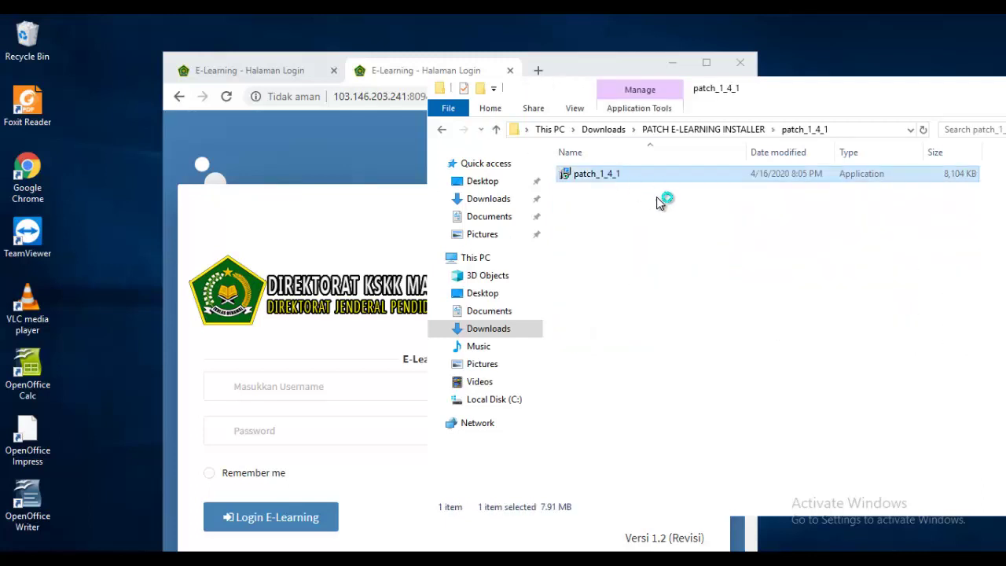
{"action": "left_click", "coordinate": [588, 423]}
{"action": "left_click", "coordinate": [591, 424]}
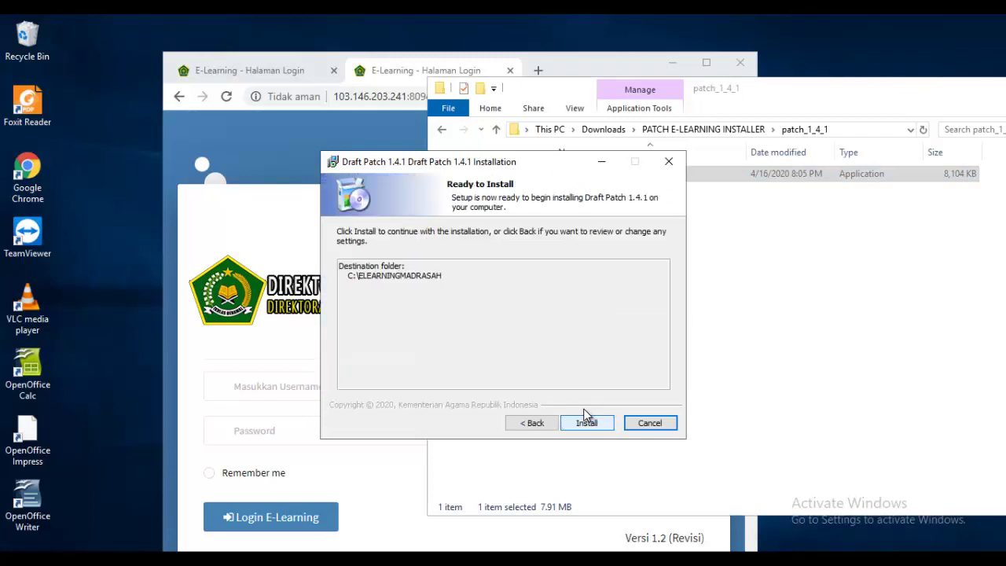
{"action": "left_click", "coordinate": [588, 423]}
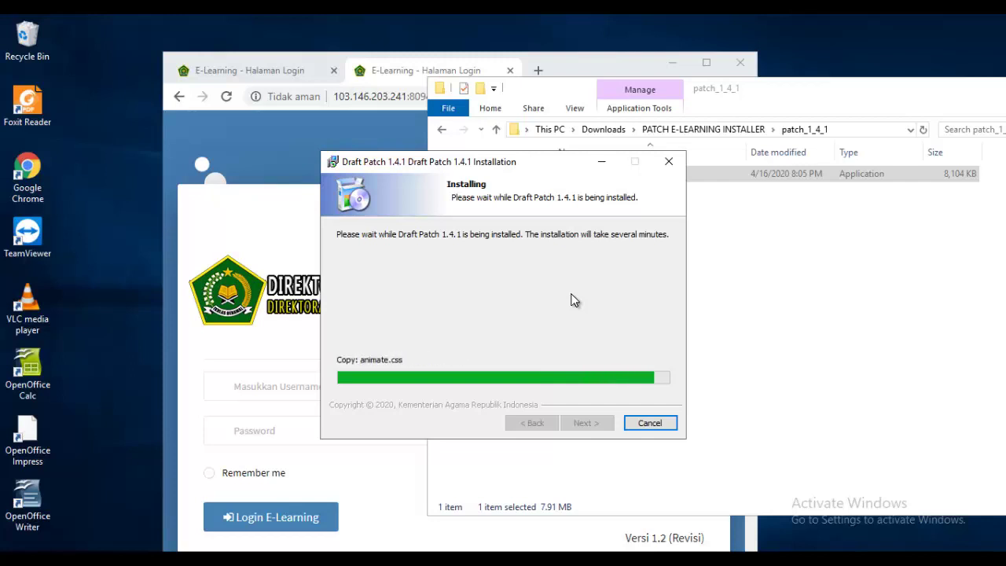
{"action": "left_click", "coordinate": [458, 293]}
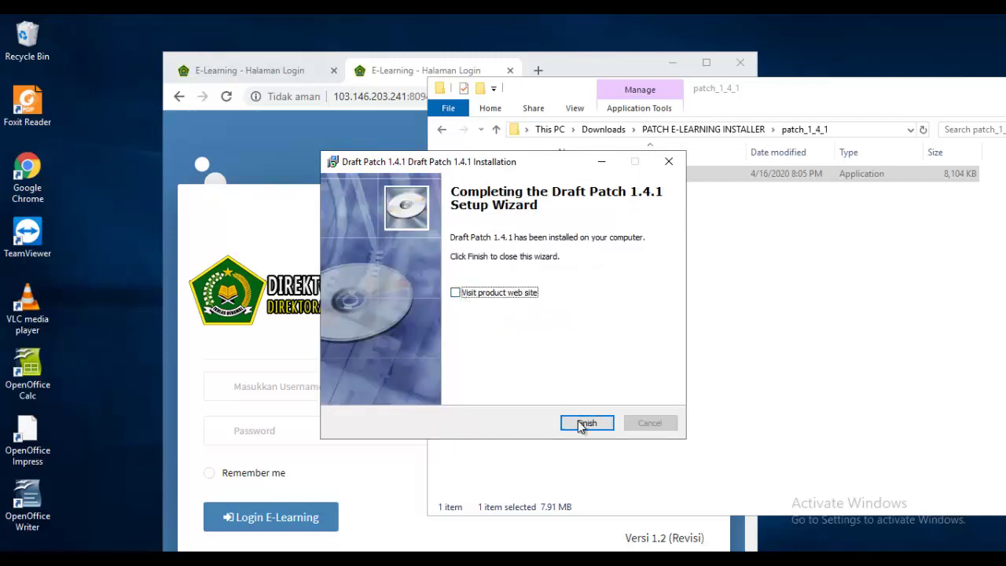
{"action": "left_click", "coordinate": [582, 422]}
- Maximize the browser, reload the E-Learning login page and check the version label below the login form
{"action": "left_click", "coordinate": [573, 68]}
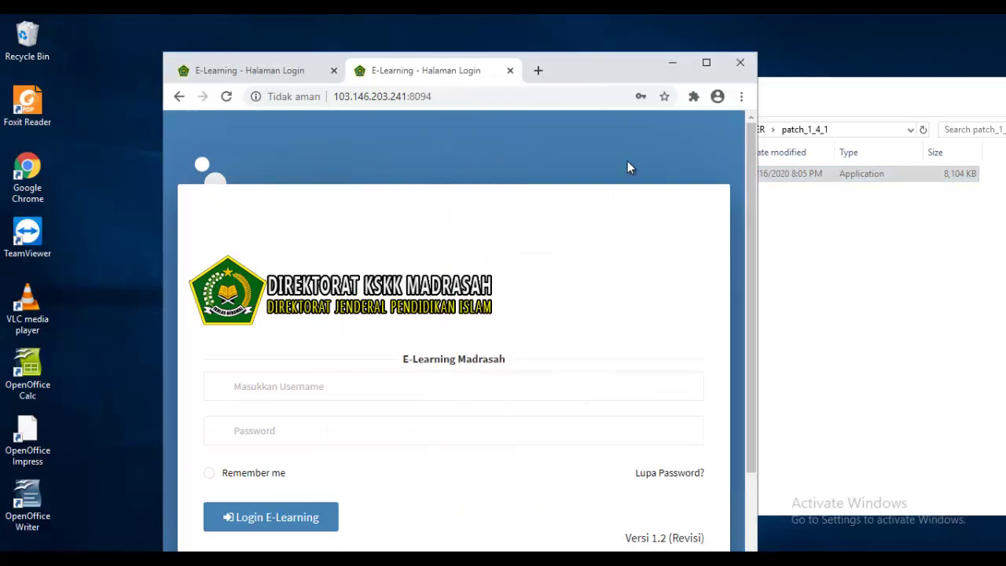
{"action": "left_click", "coordinate": [707, 61]}
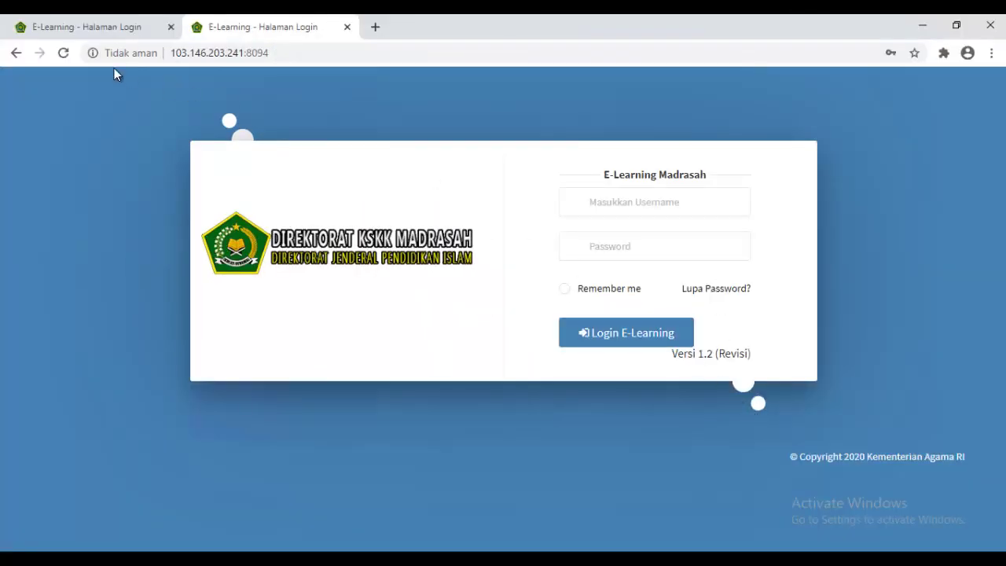
{"action": "left_click", "coordinate": [63, 52]}
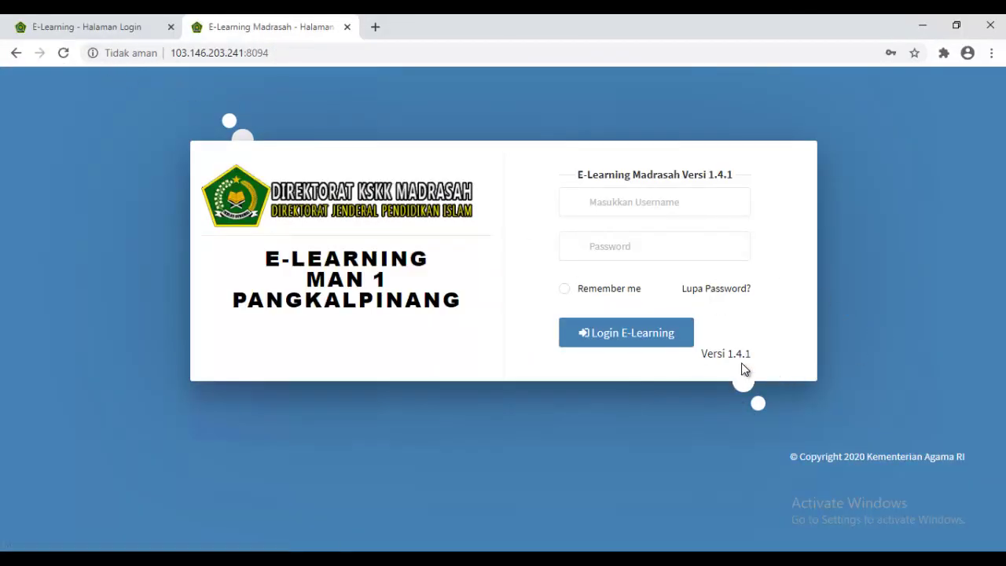
{"action": "left_click_drag", "start_coordinate": [733, 357], "coordinate": [706, 360]}
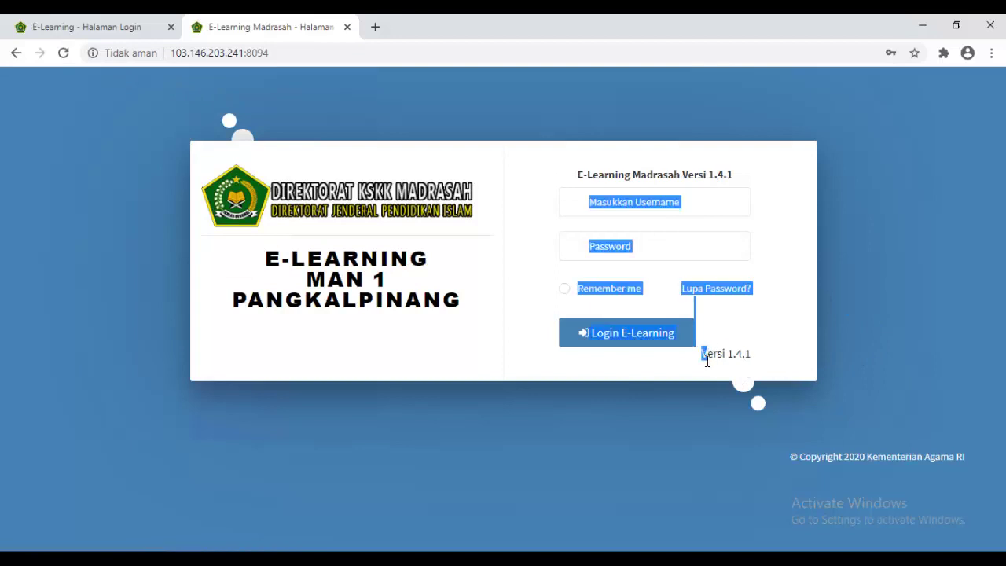
{"action": "left_click", "coordinate": [528, 176]}
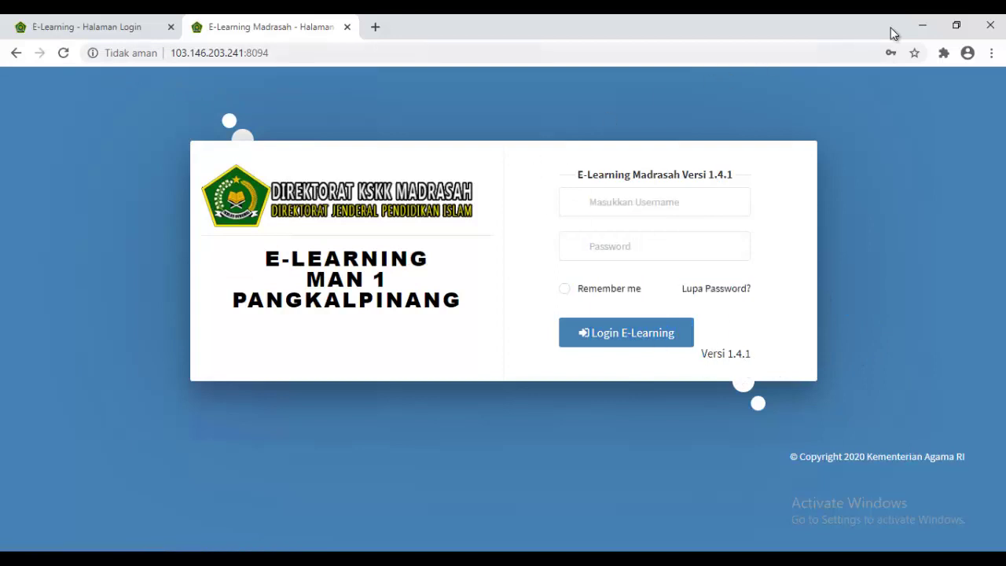
- Shrink the browser window and open the patch_1_4_2 folder inside PATCH E-LEARNING INSTALLER
{"action": "left_click", "coordinate": [957, 26]}
{"action": "left_click", "coordinate": [863, 270]}
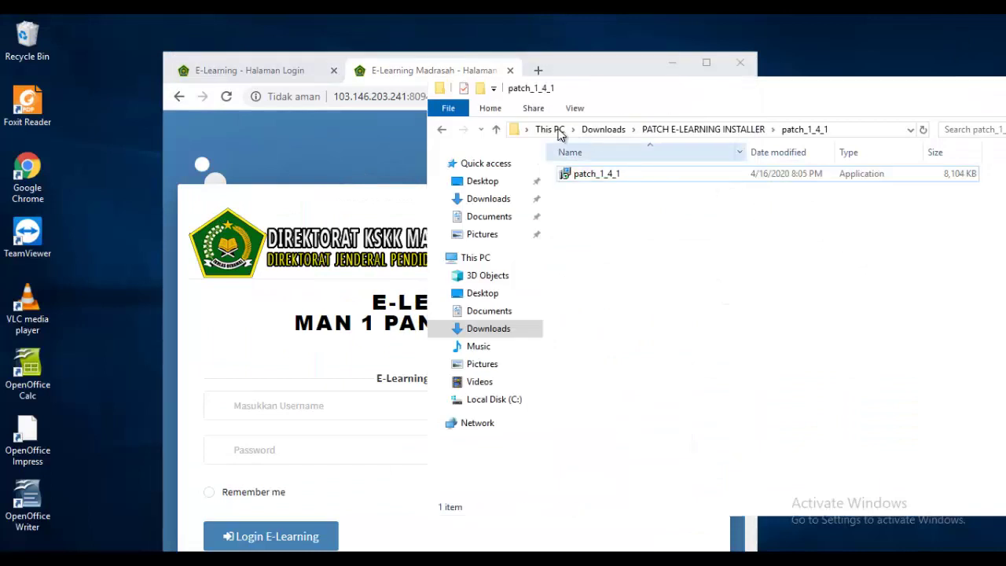
{"action": "left_click", "coordinate": [496, 131]}
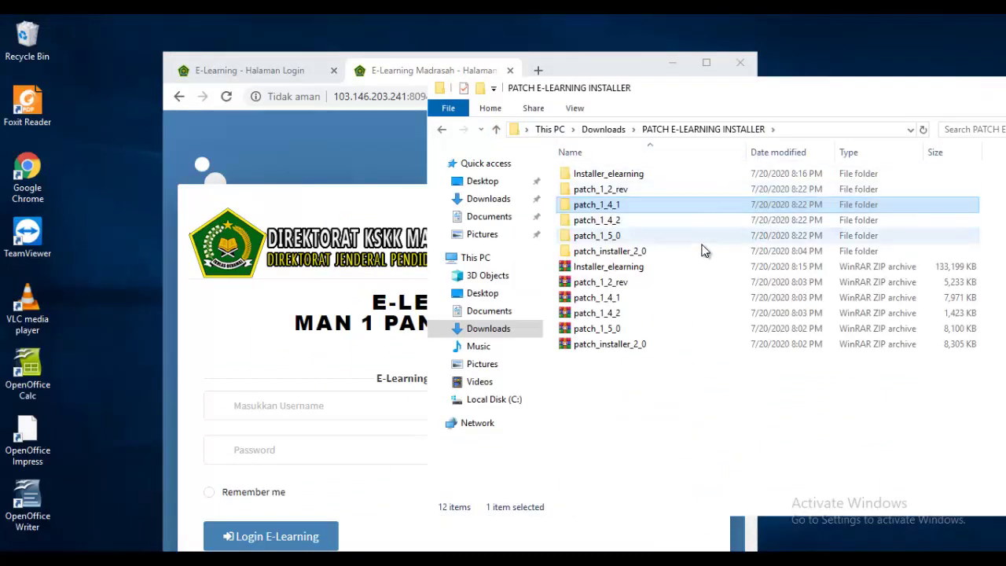
{"action": "double_click", "coordinate": [648, 225]}
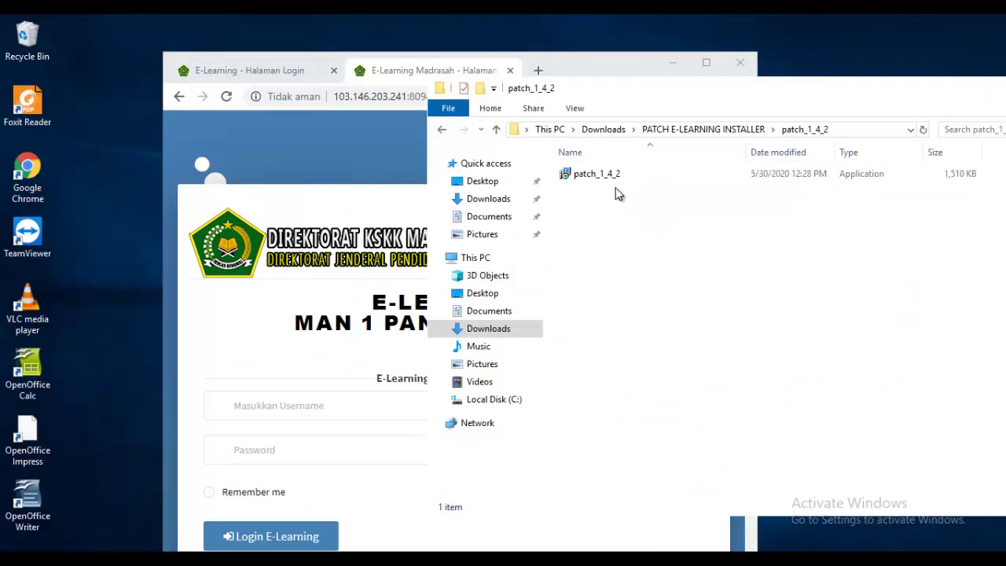
- Install Draft Patch 1.4.2 with the default settings and finish without visiting the product web site
{"action": "double_click", "coordinate": [592, 172]}
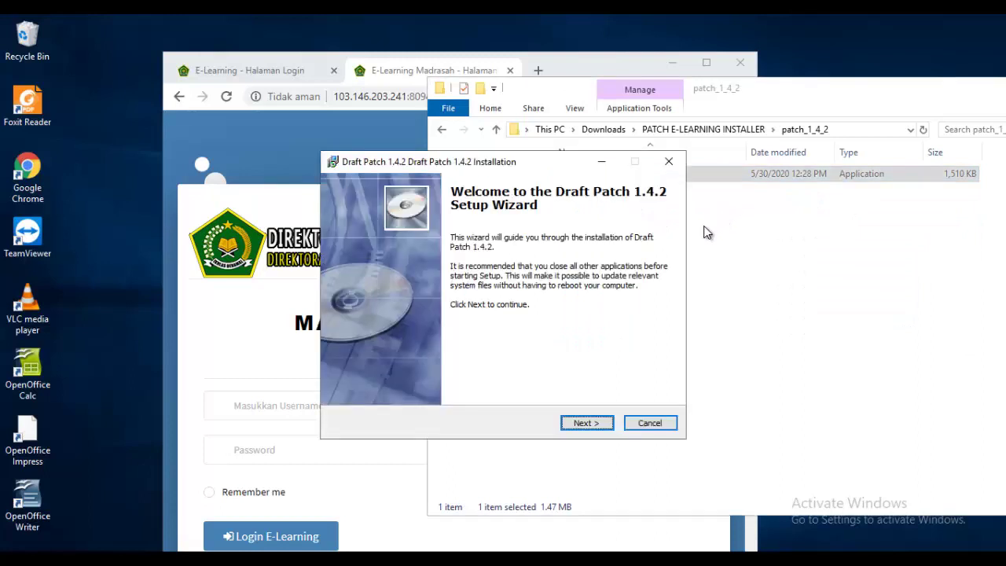
{"action": "left_click", "coordinate": [600, 423]}
{"action": "left_click", "coordinate": [594, 423]}
{"action": "left_click", "coordinate": [595, 423]}
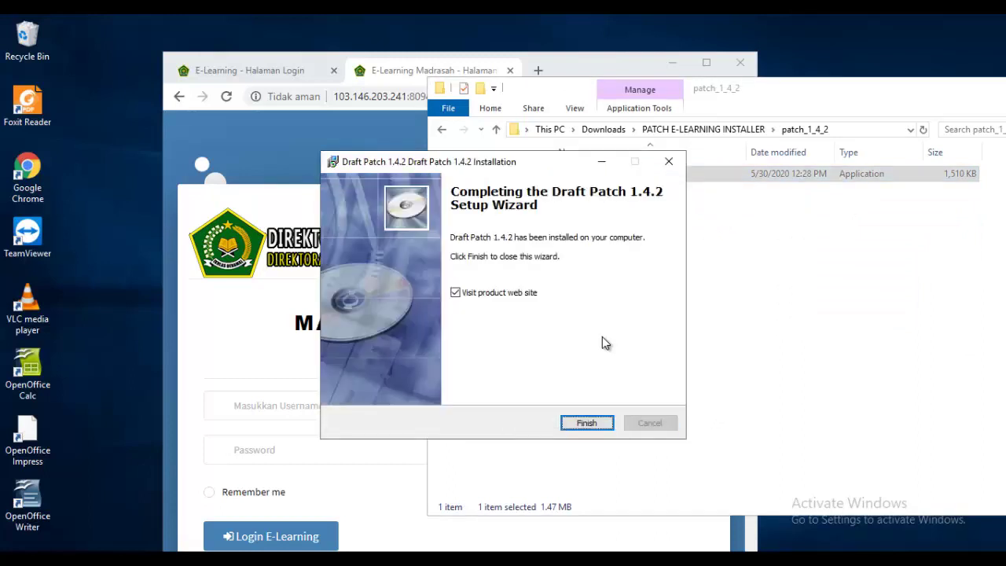
{"action": "left_click", "coordinate": [464, 295]}
{"action": "left_click", "coordinate": [586, 423]}
- Reload the login page in the maximized browser to check the version after patch 1.4.2
{"action": "left_click", "coordinate": [589, 70]}
{"action": "left_click", "coordinate": [706, 62]}
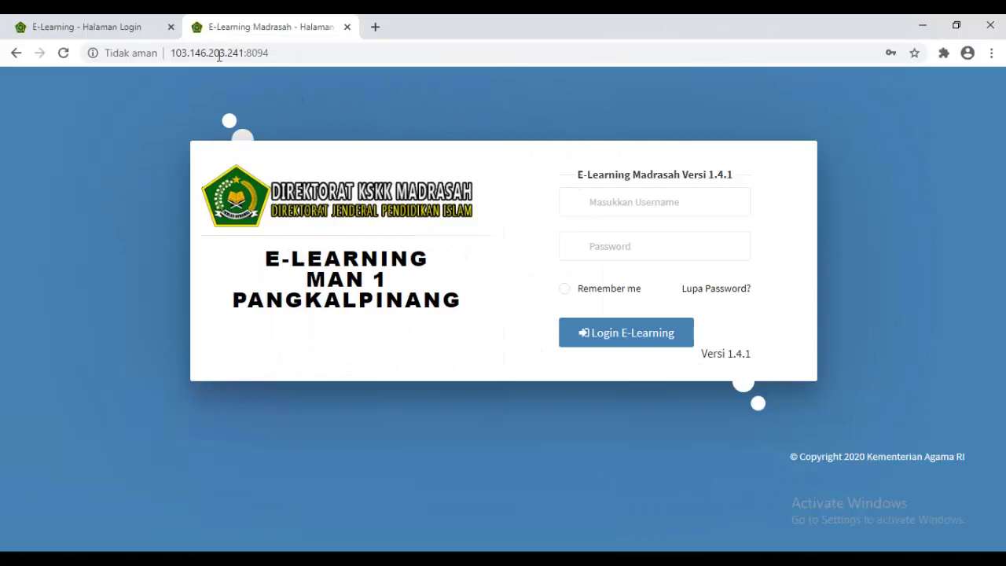
{"action": "left_click", "coordinate": [63, 53]}
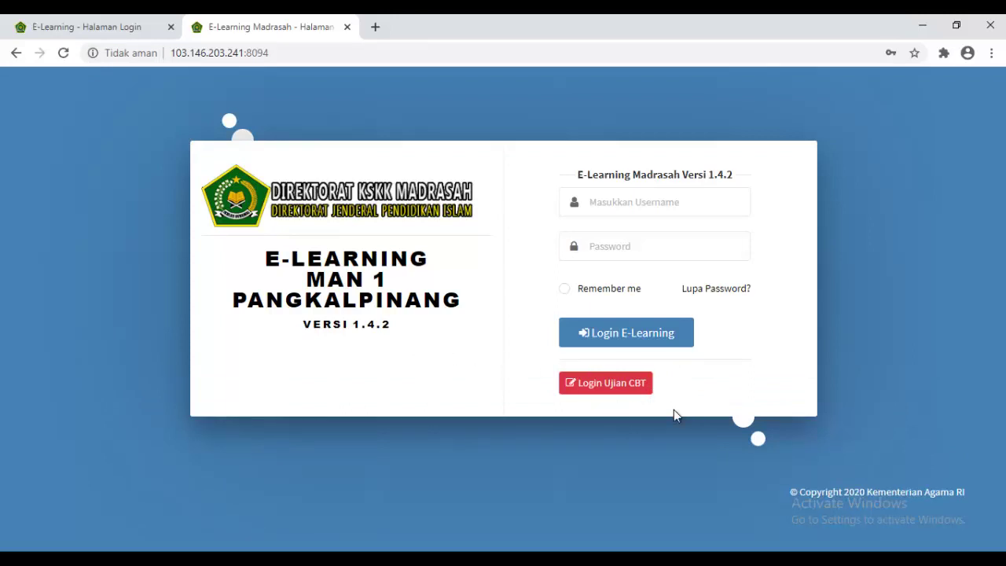
- Log in to E-Learning Madrasah using the saved username and password
{"action": "left_click", "coordinate": [622, 213]}
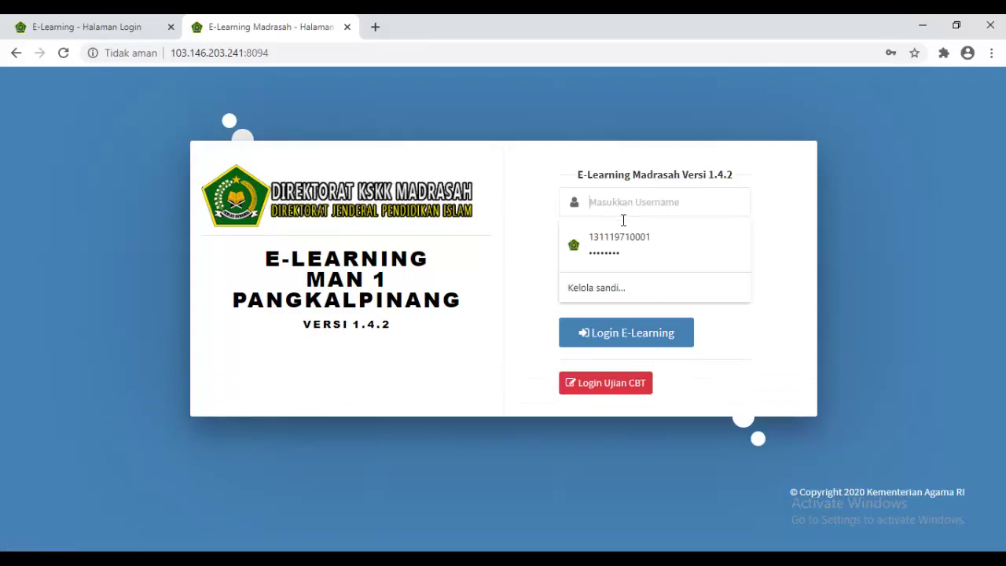
{"action": "left_click", "coordinate": [629, 243]}
{"action": "left_click", "coordinate": [628, 336]}
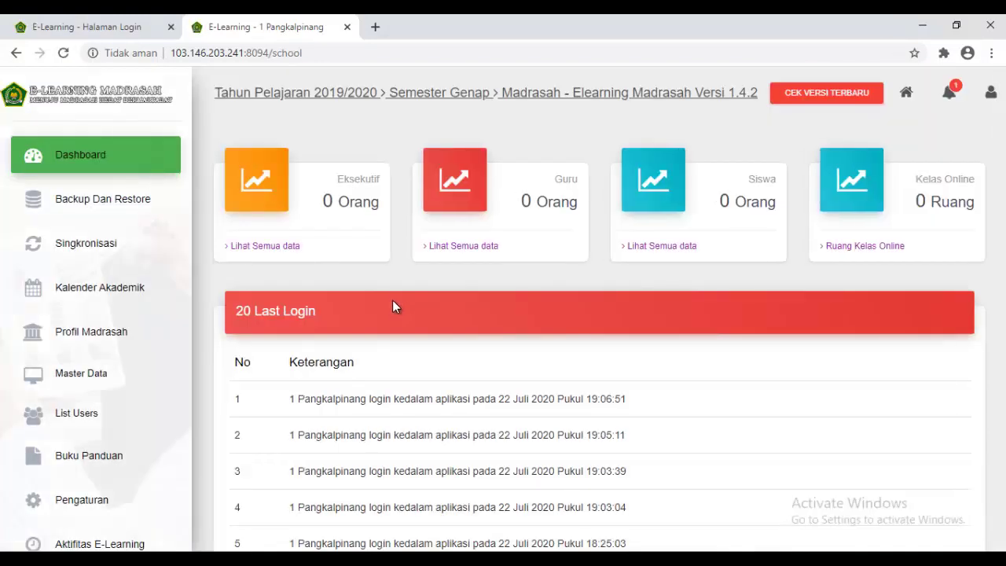
- Examine the Eksekutif, Guru and Siswa counts on the dashboard cards
{"action": "double_click", "coordinate": [333, 202]}
{"action": "double_click", "coordinate": [525, 201]}
{"action": "double_click", "coordinate": [724, 202]}
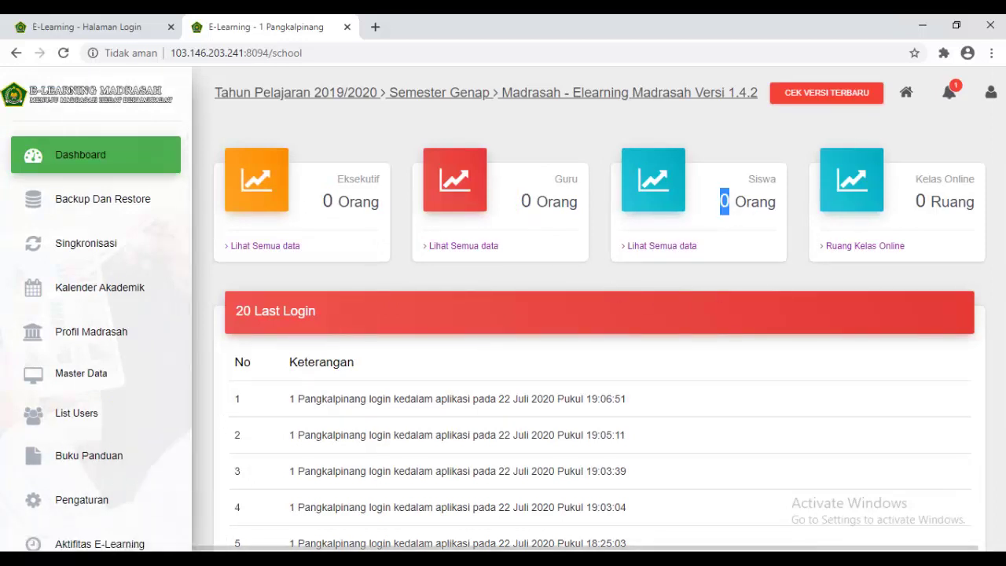
- Log out of E-Learning Madrasah and check the version label under the school name on the login page
{"action": "left_click", "coordinate": [991, 103]}
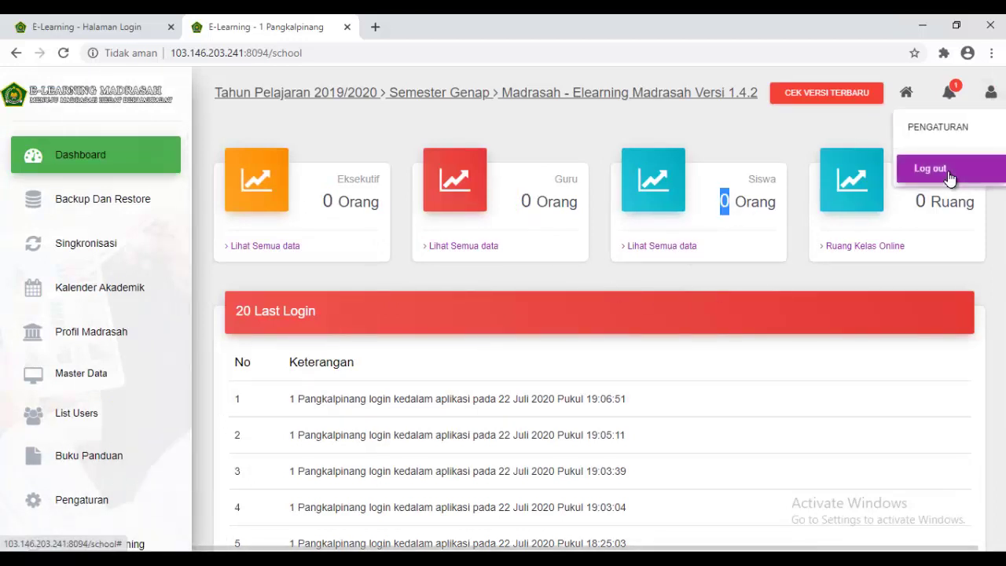
{"action": "left_click", "coordinate": [948, 171]}
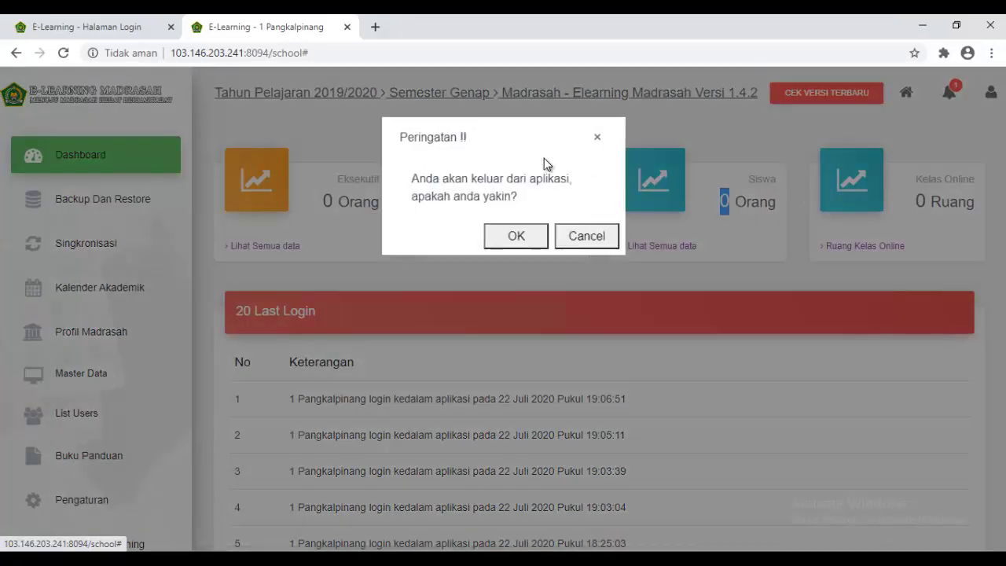
{"action": "left_click", "coordinate": [509, 234]}
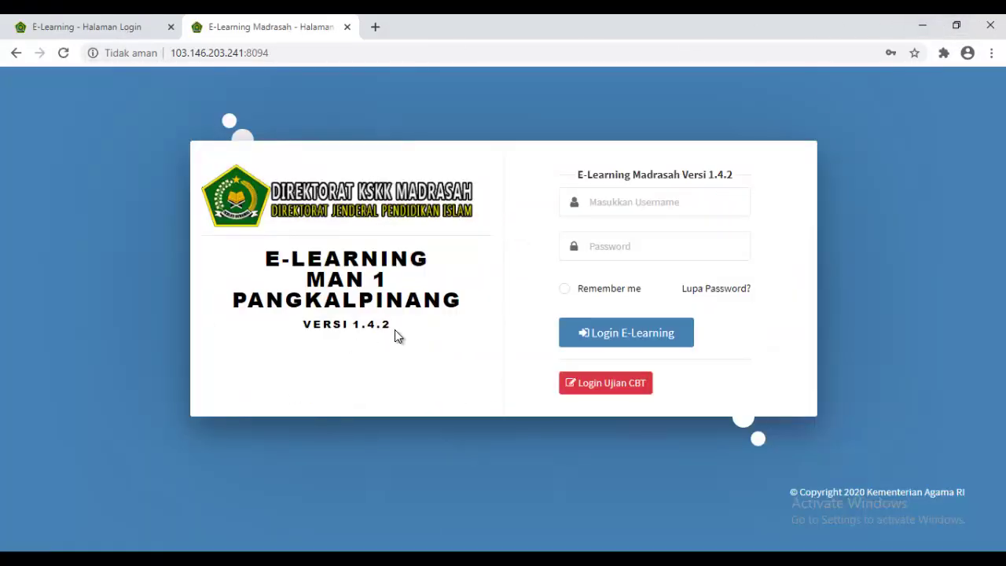
{"action": "left_click_drag", "start_coordinate": [394, 335], "coordinate": [319, 341]}
{"action": "left_click", "coordinate": [319, 341]}
- Shrink the browser window, view the contents of the patch_1_5_0 folder and return to PATCH E-LEARNING INSTALLER
{"action": "left_click", "coordinate": [957, 26]}
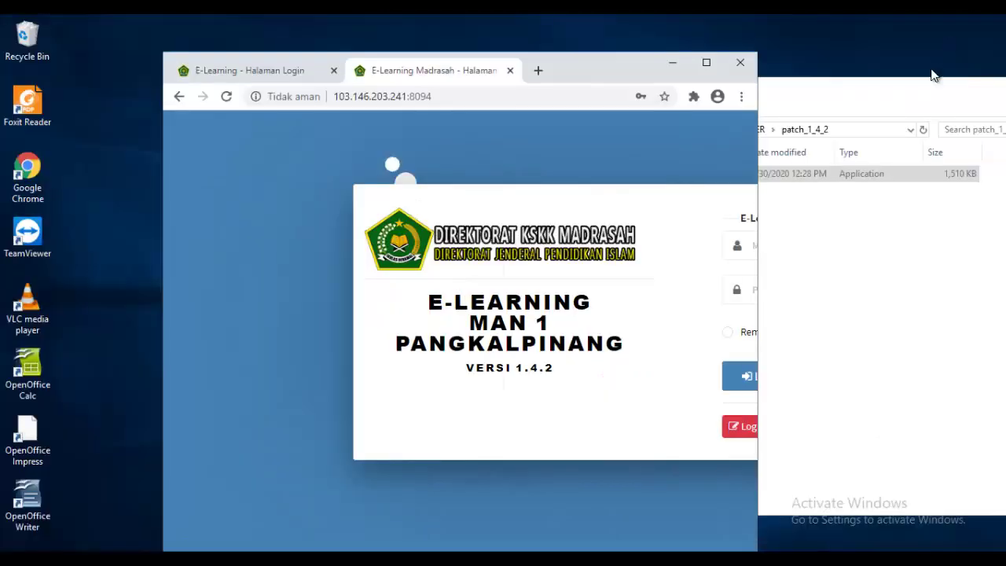
{"action": "left_click", "coordinate": [861, 249]}
{"action": "left_click", "coordinate": [497, 129]}
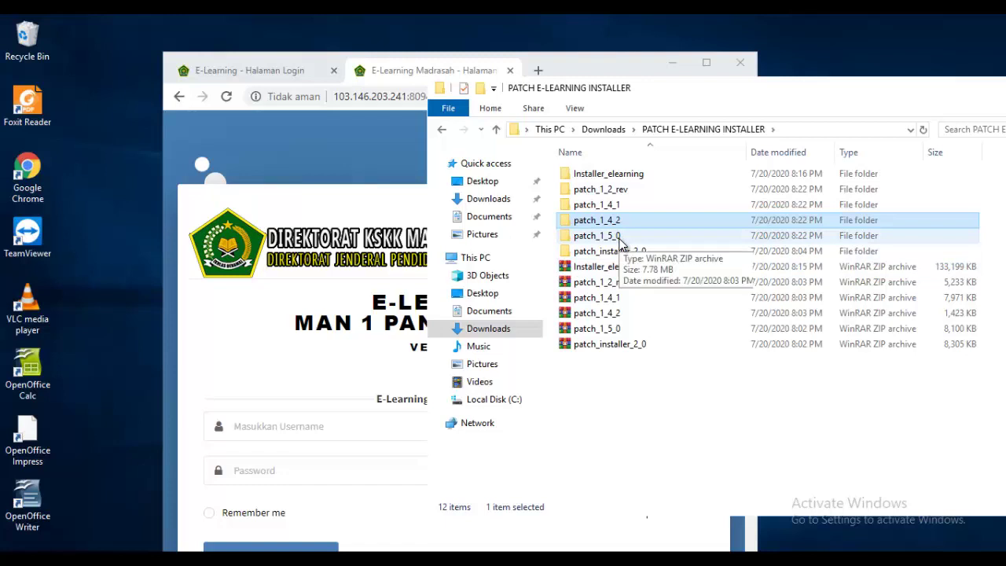
{"action": "double_click", "coordinate": [619, 238]}
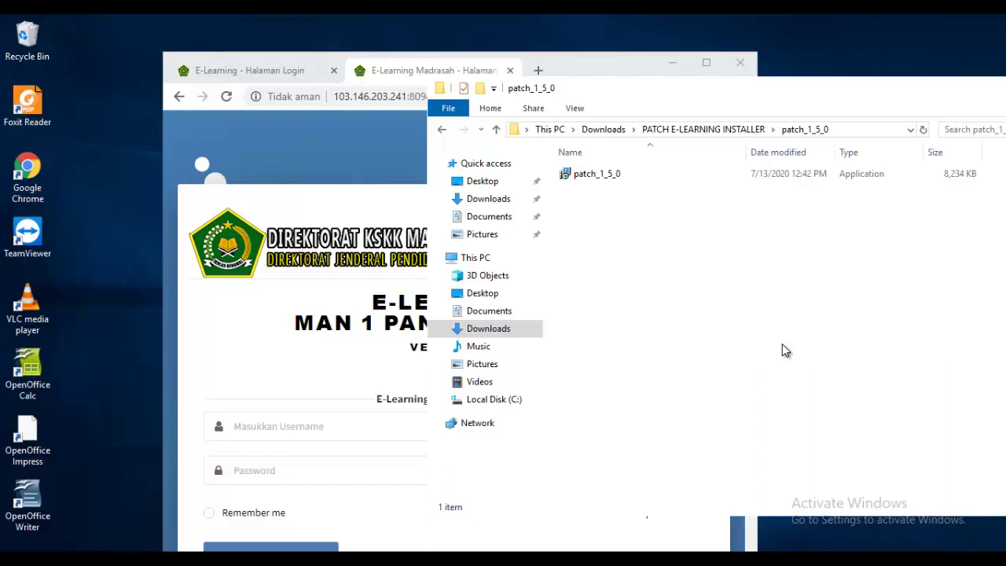
{"action": "left_click", "coordinate": [496, 130]}
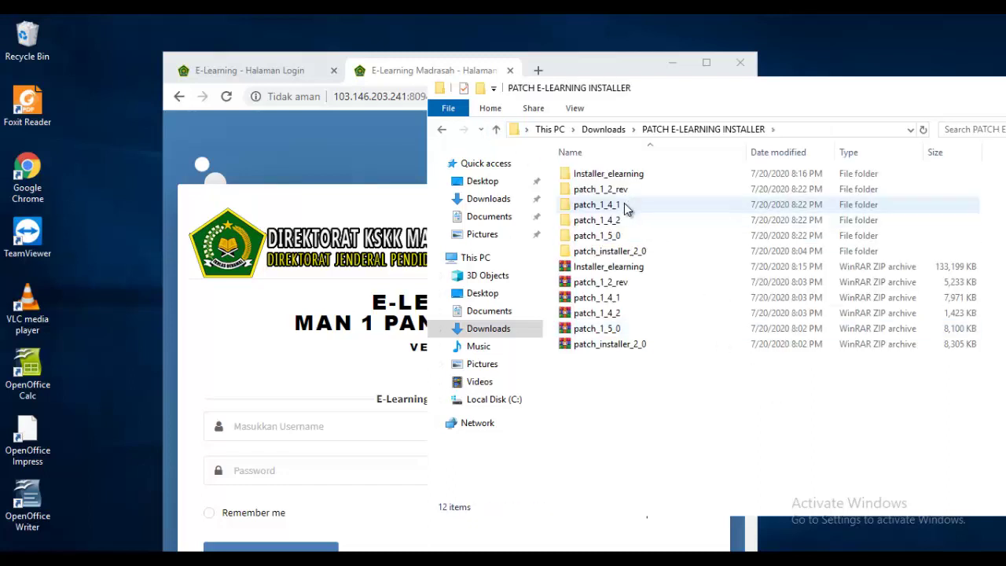
- Install the E-learning Madrasah 2.0.0 patch from the patch_installer_2_0 folder into C:\ELEARNINGMADRASAH, finishing without visiting the product web site
{"action": "double_click", "coordinate": [635, 252]}
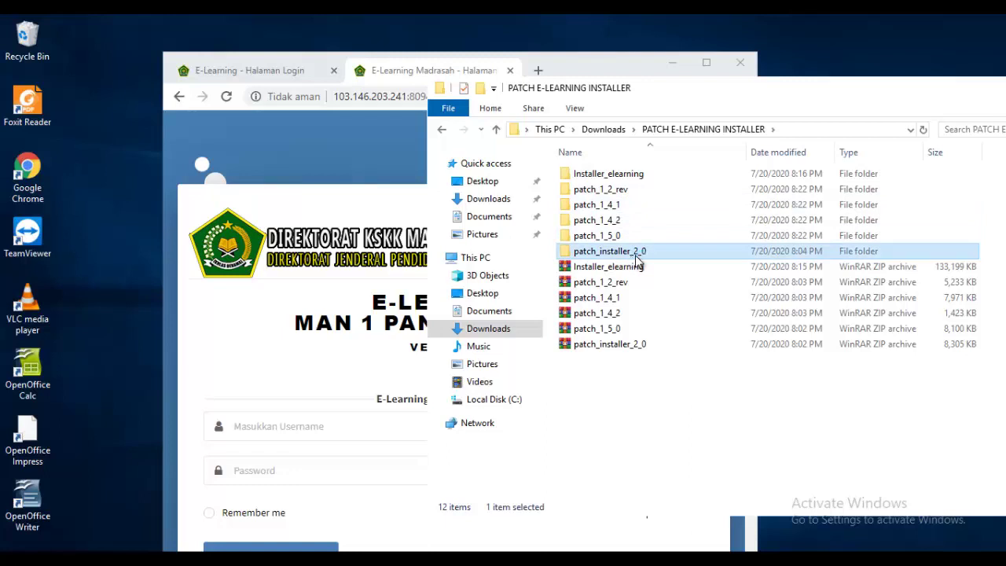
{"action": "double_click", "coordinate": [613, 175]}
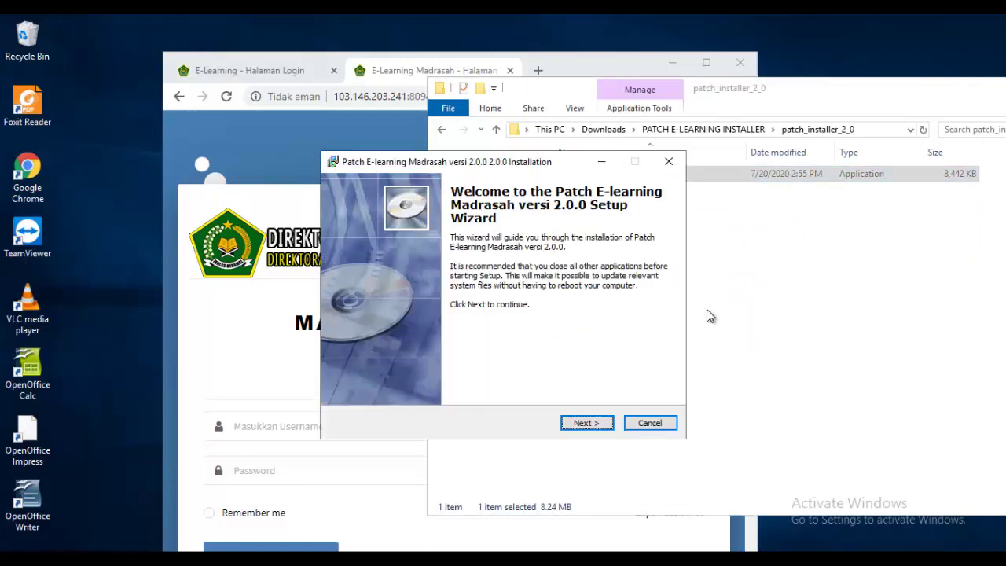
{"action": "left_click", "coordinate": [595, 424]}
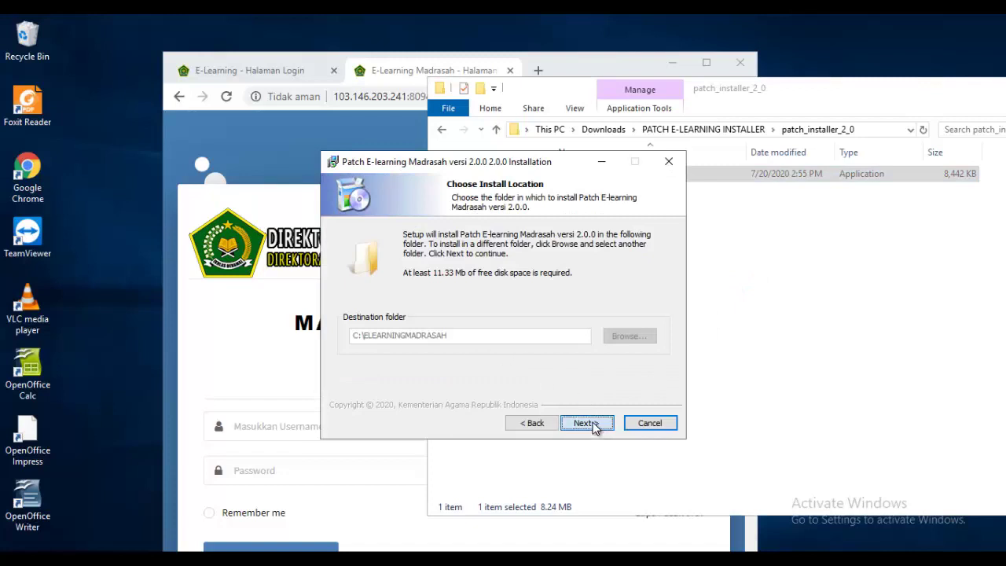
{"action": "left_click", "coordinate": [593, 423]}
{"action": "left_click", "coordinate": [592, 422]}
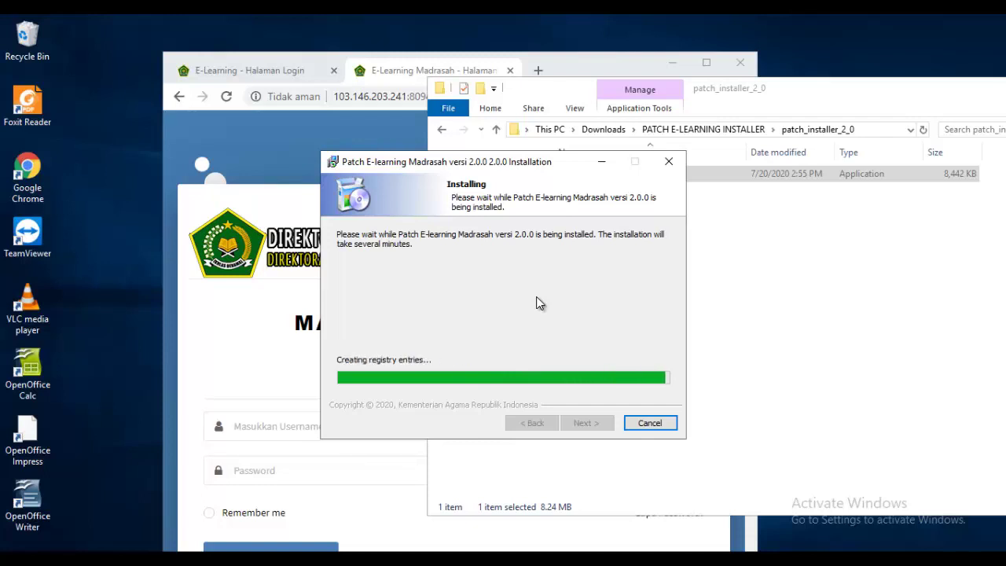
{"action": "left_click", "coordinate": [474, 296]}
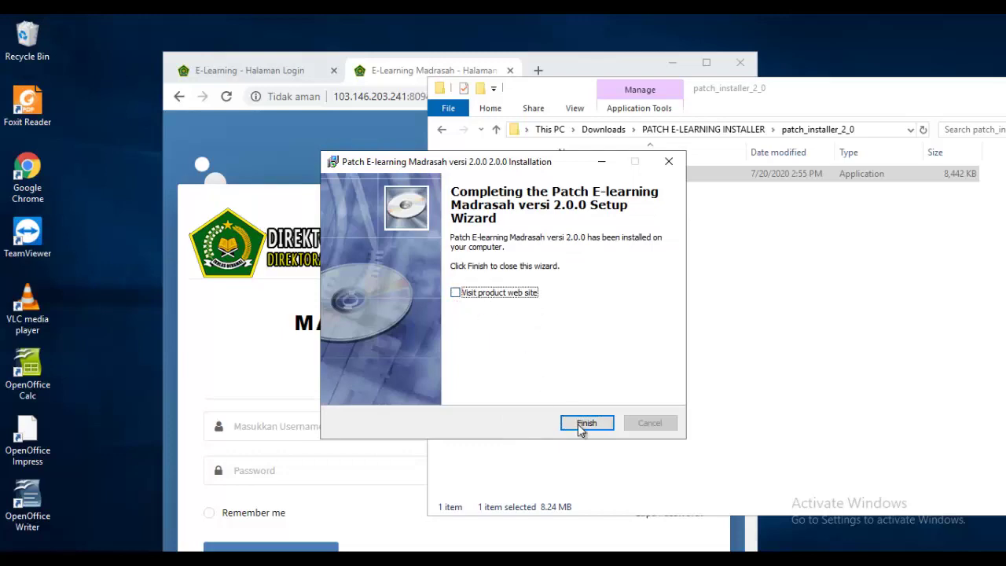
{"action": "left_click", "coordinate": [581, 425]}
- Maximize the browser window, reload the E-Learning Madrasah login page and check the version label under the school name
{"action": "left_click", "coordinate": [606, 61]}
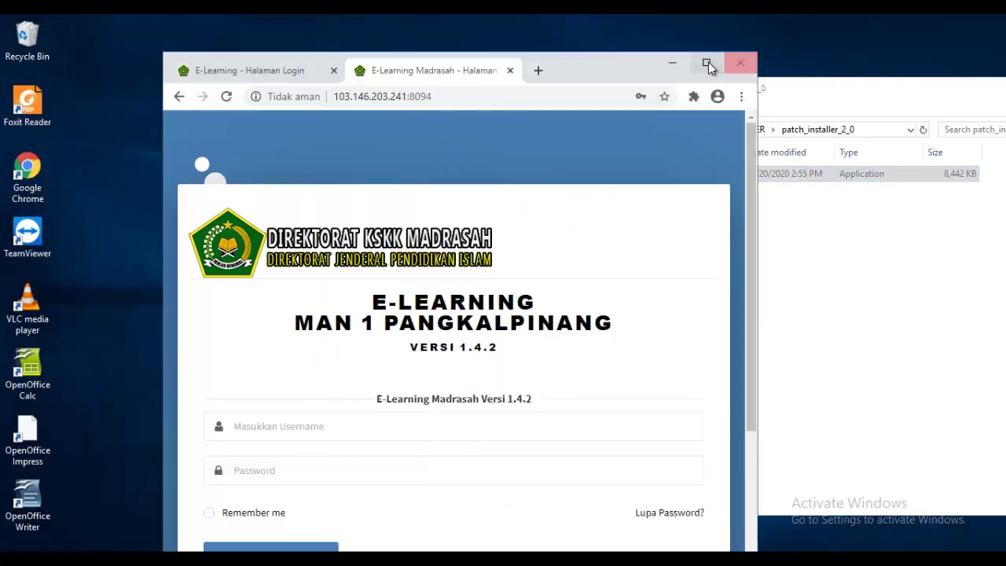
{"action": "left_click", "coordinate": [706, 62]}
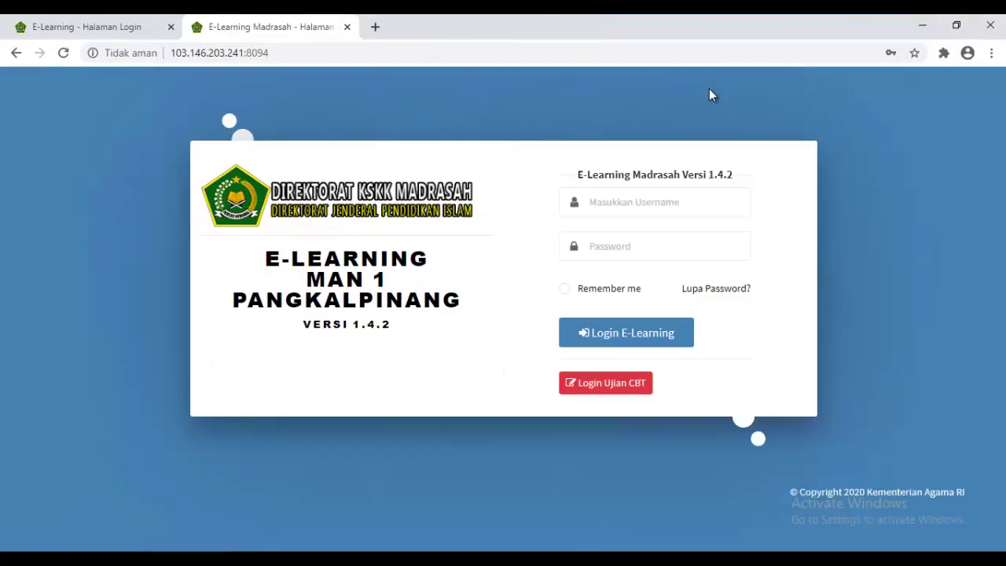
{"action": "left_click", "coordinate": [63, 53]}
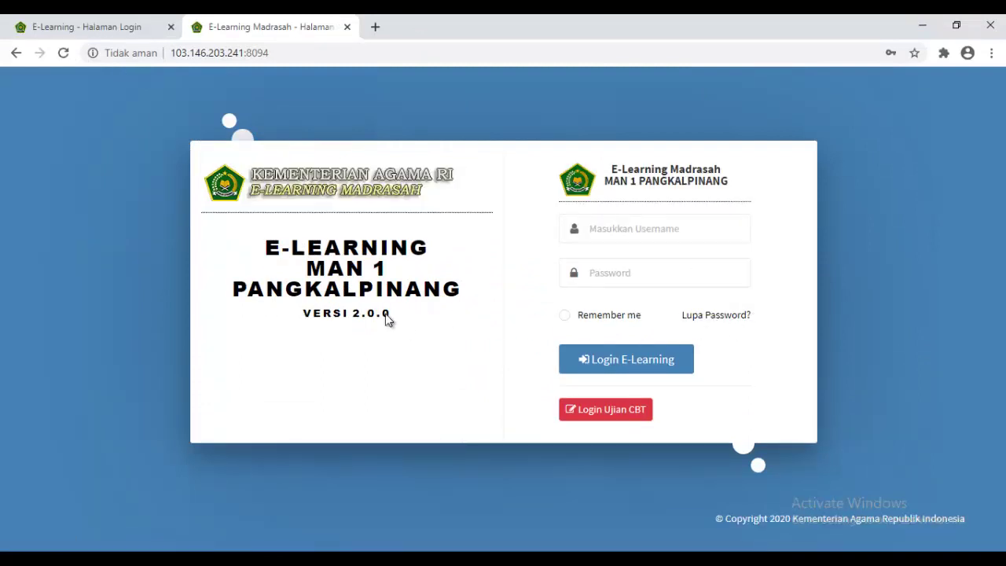
{"action": "left_click_drag", "start_coordinate": [399, 315], "coordinate": [316, 333]}
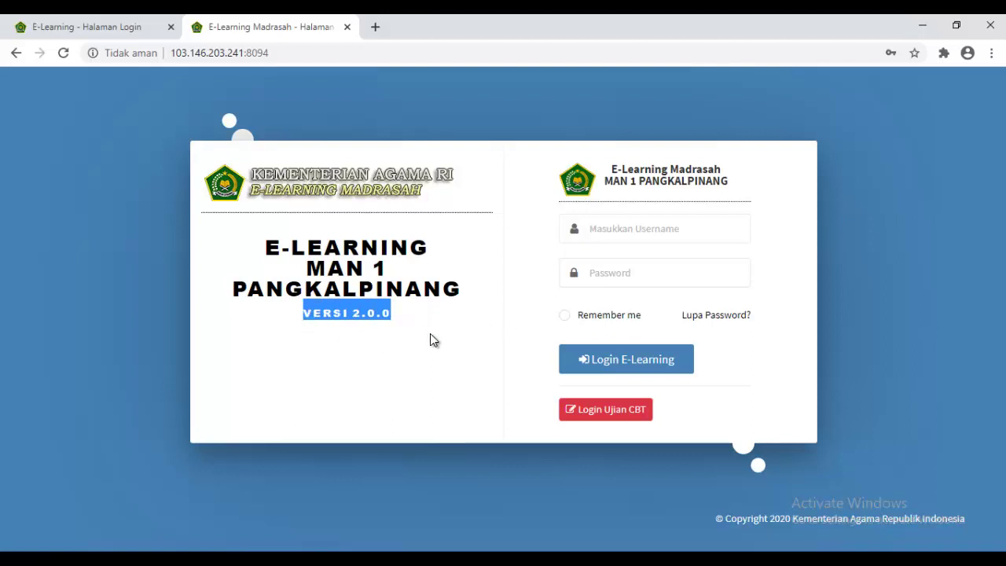
{"action": "left_click", "coordinate": [403, 321]}
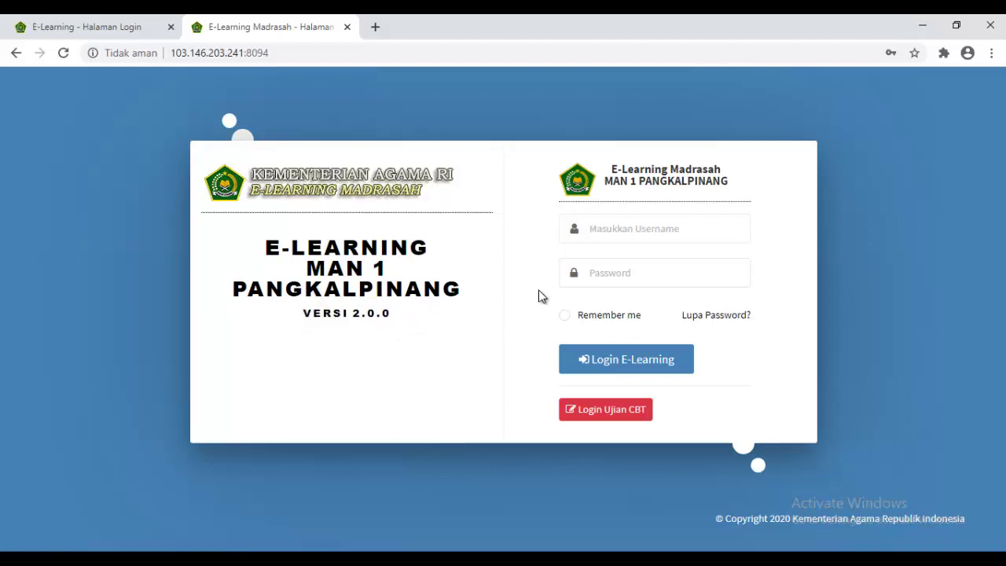
- Log in to the updated E-Learning Madrasah with the saved username and password
{"action": "left_click", "coordinate": [637, 234]}
{"action": "left_click", "coordinate": [626, 256]}
{"action": "left_click", "coordinate": [620, 362]}
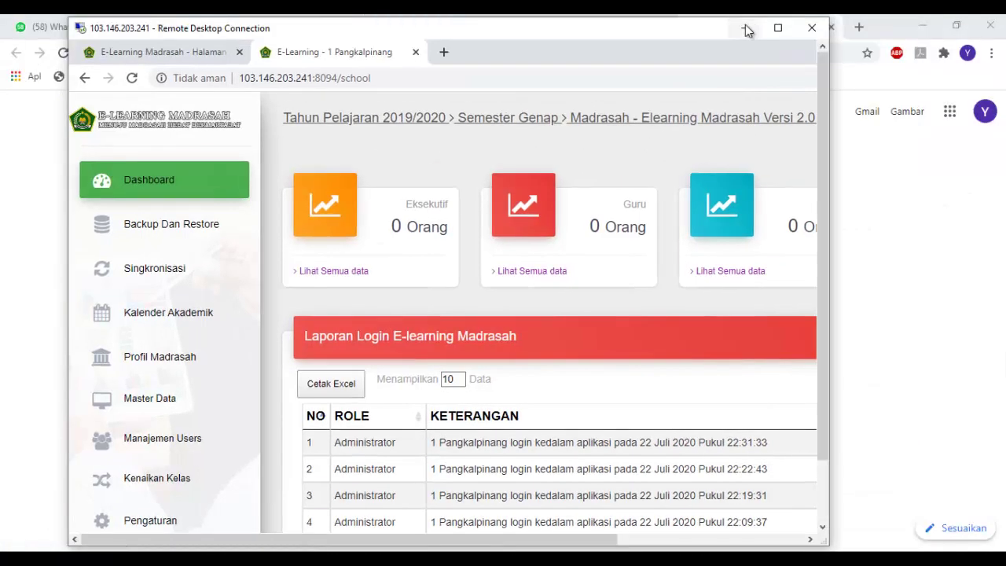
- Switch to Chrome on the local computer, open 103.146.203.241:8094 and check the version label on its login page
{"action": "left_click", "coordinate": [746, 23]}
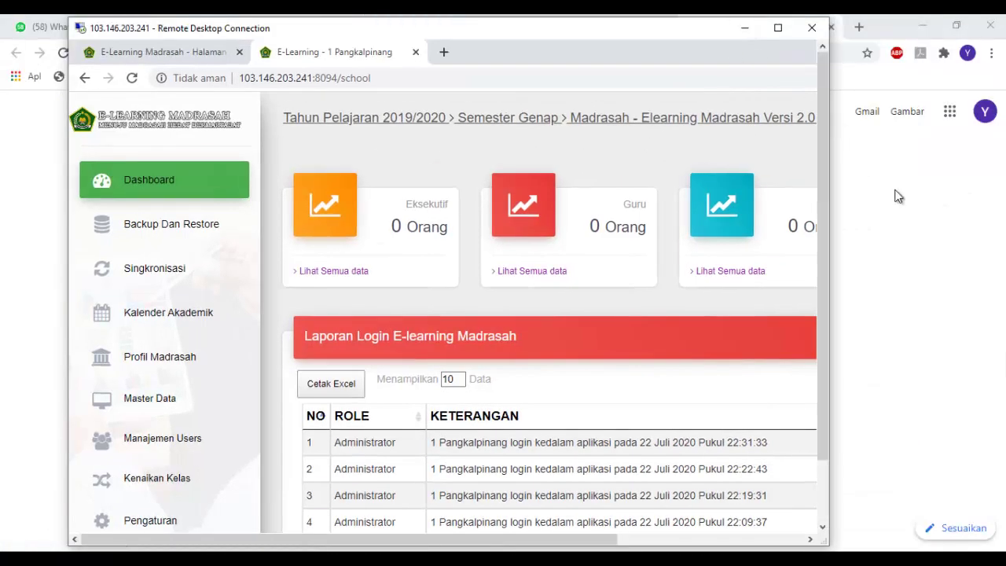
{"action": "left_click", "coordinate": [924, 221]}
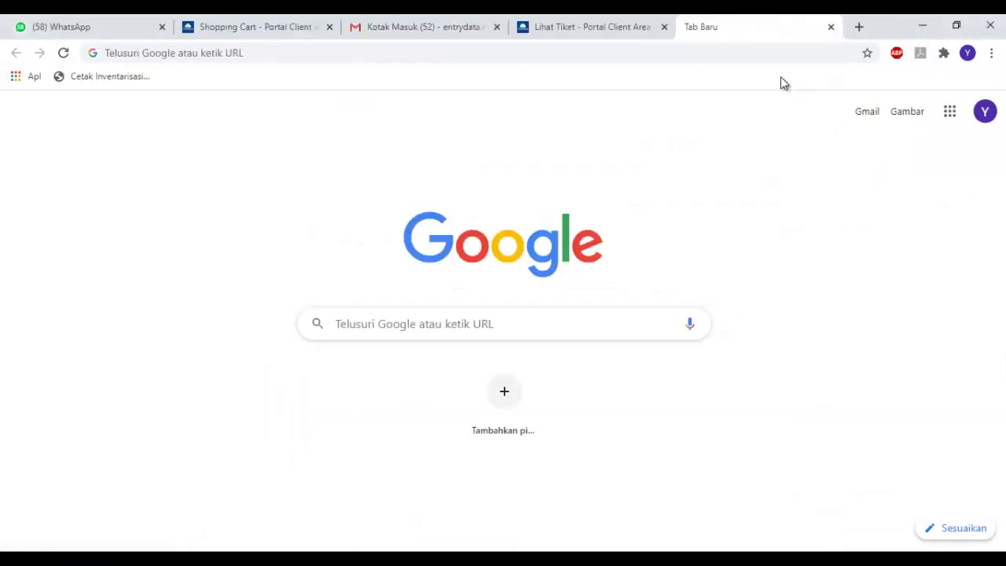
{"action": "left_click", "coordinate": [676, 52]}
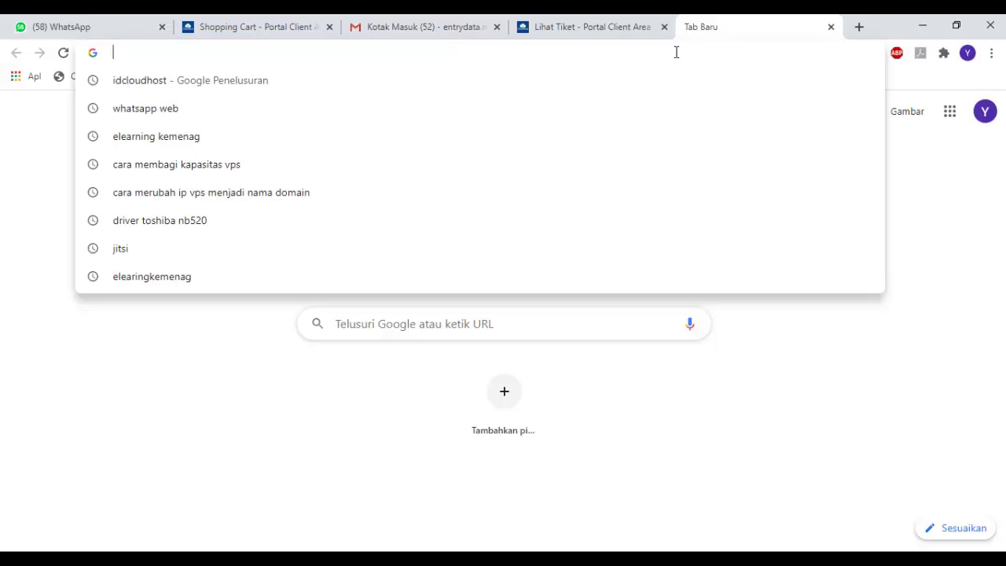
{"action": "type", "text": "10"}
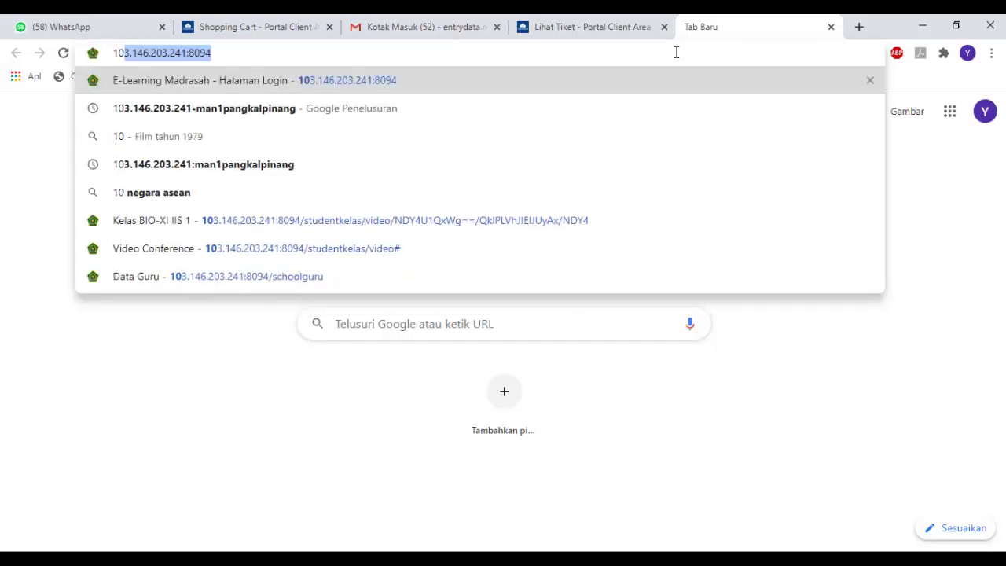
{"action": "key", "text": "Return"}
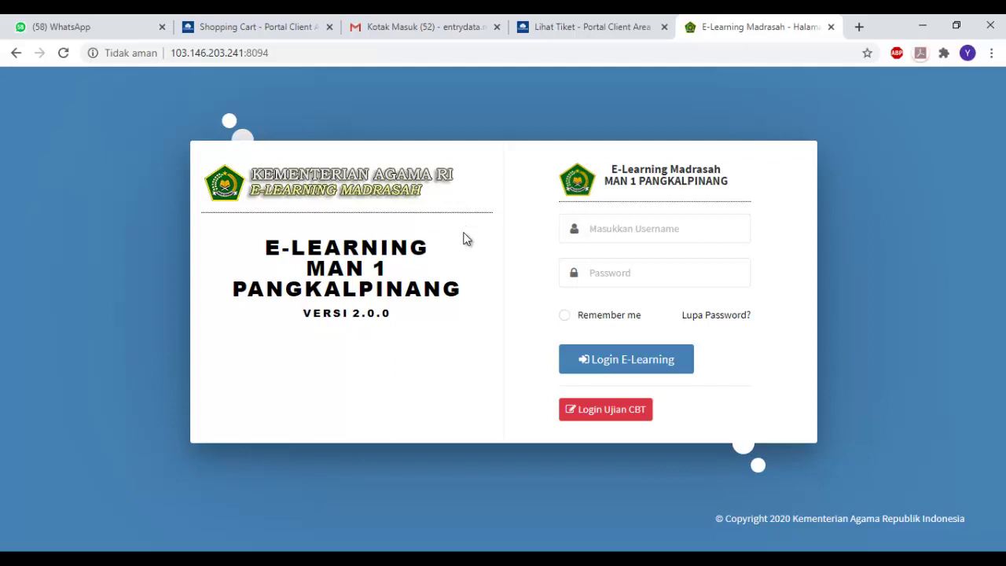
{"action": "left_click_drag", "start_coordinate": [396, 315], "coordinate": [300, 317]}
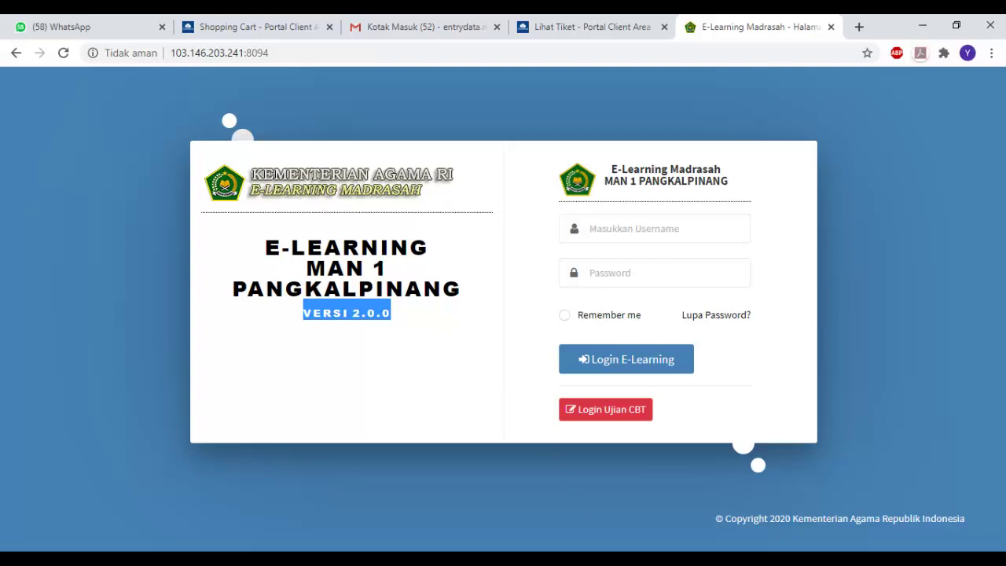
- Return to the Remote Desktop session in full screen and log out of E-Learning Madrasah
{"action": "key", "text": "alt+Tab"}
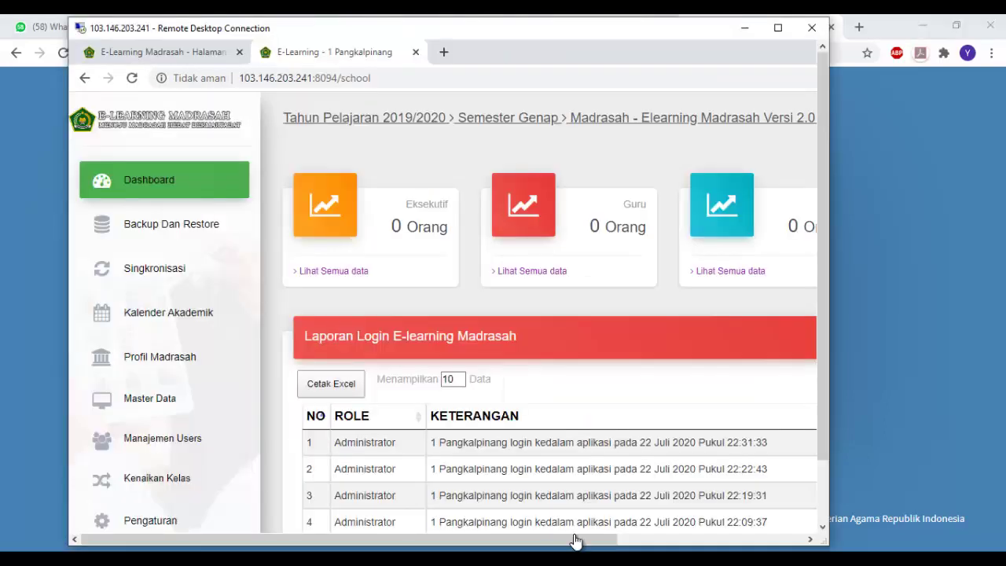
{"action": "left_click", "coordinate": [776, 32]}
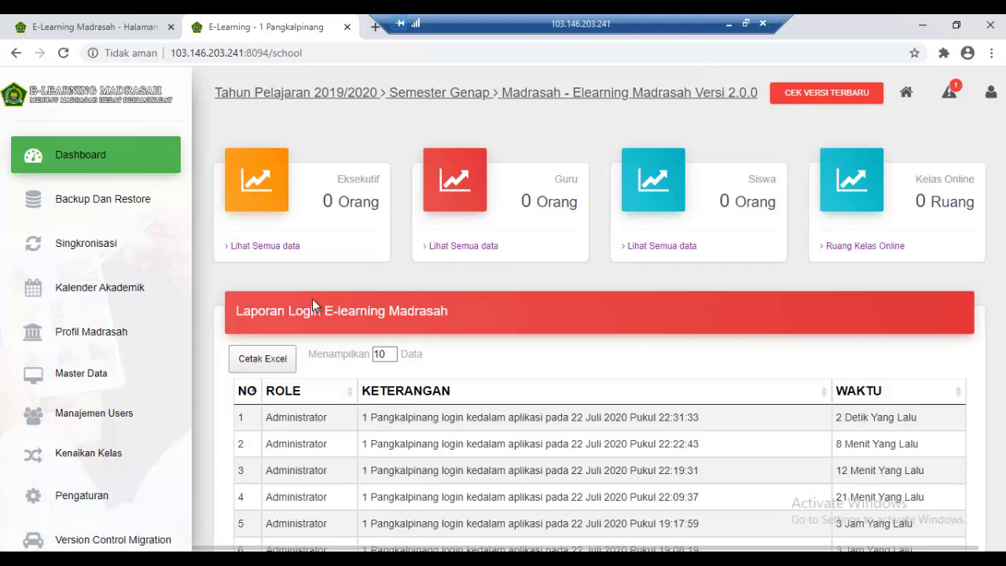
{"action": "scroll", "coordinate": [82, 364], "scroll_direction": "down", "scroll_amount": 3}
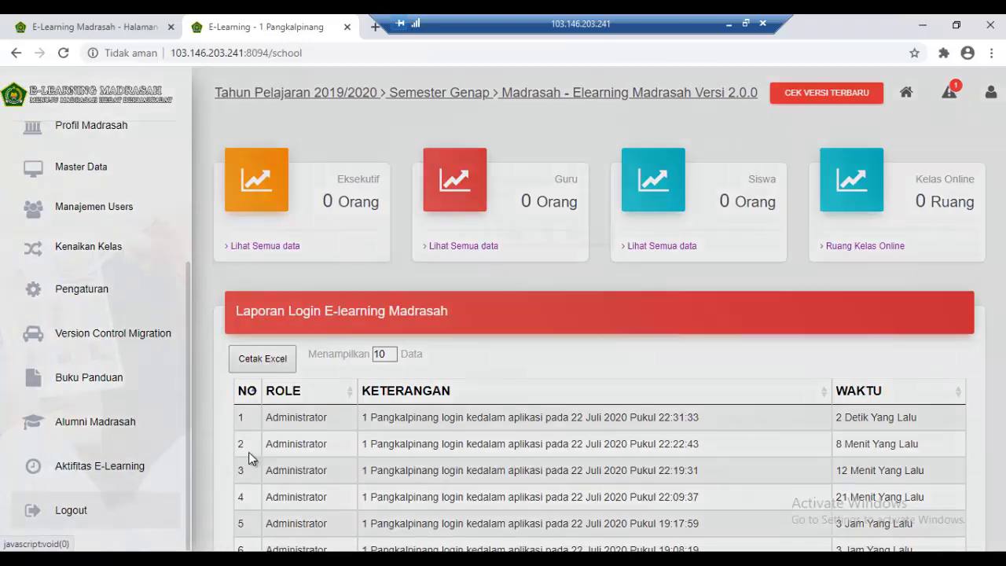
{"action": "left_click", "coordinate": [514, 239]}
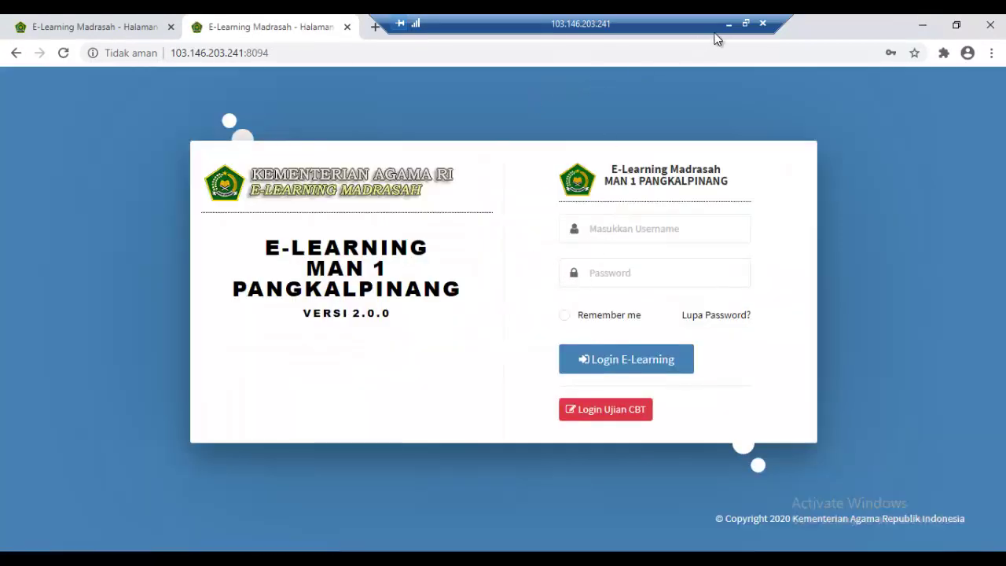
{"action": "left_click", "coordinate": [763, 24]}
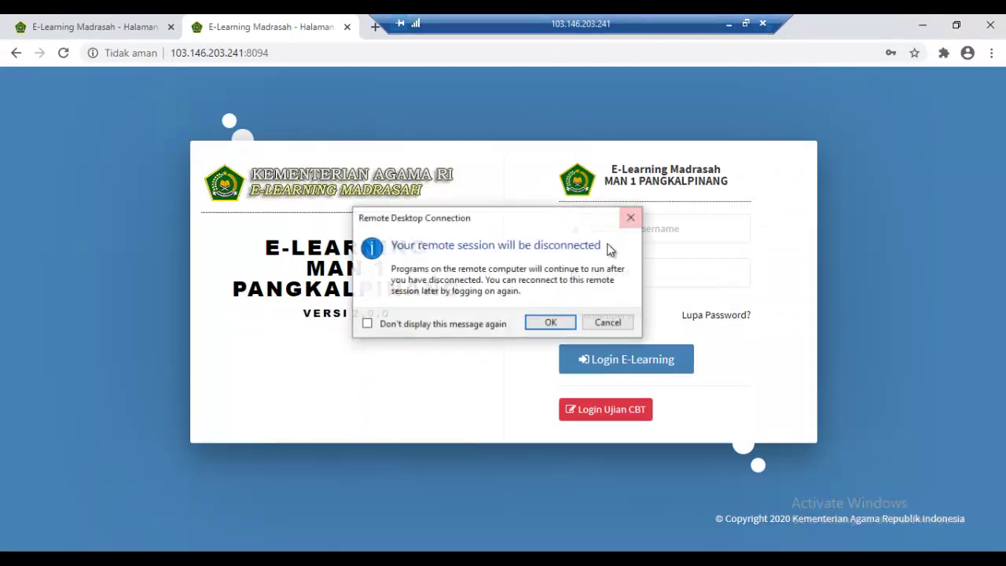
{"action": "left_click", "coordinate": [548, 322]}
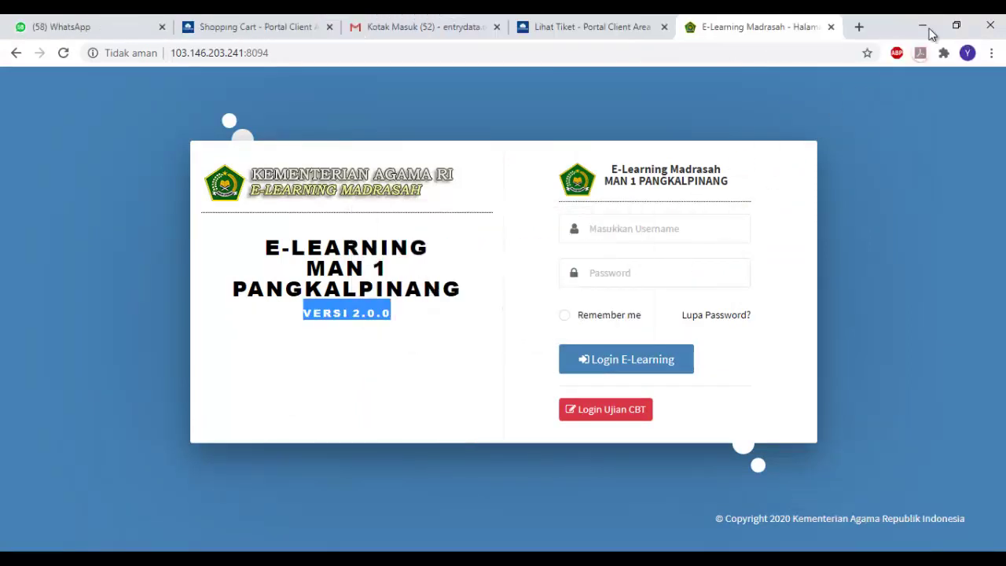
{"action": "left_click", "coordinate": [924, 28]}
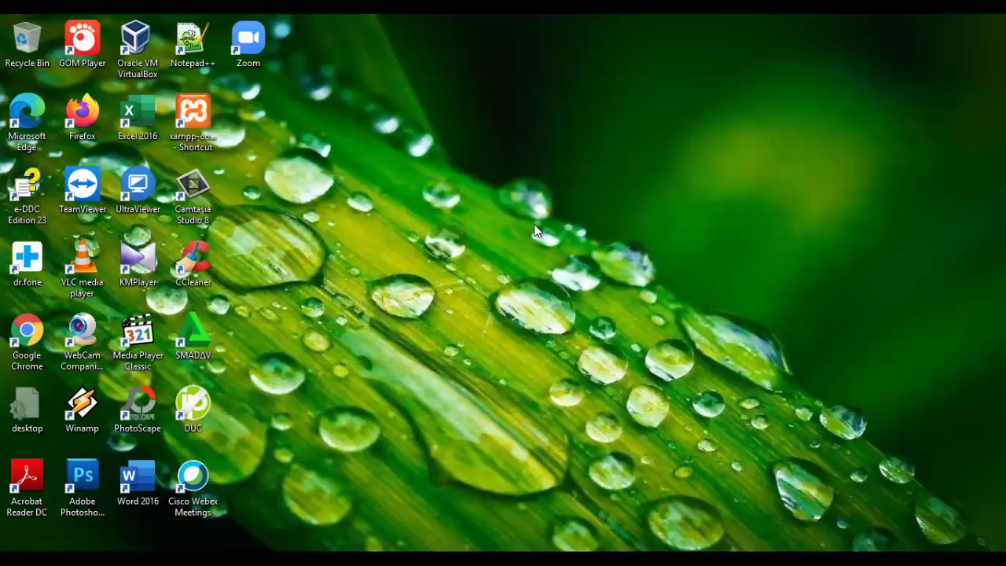